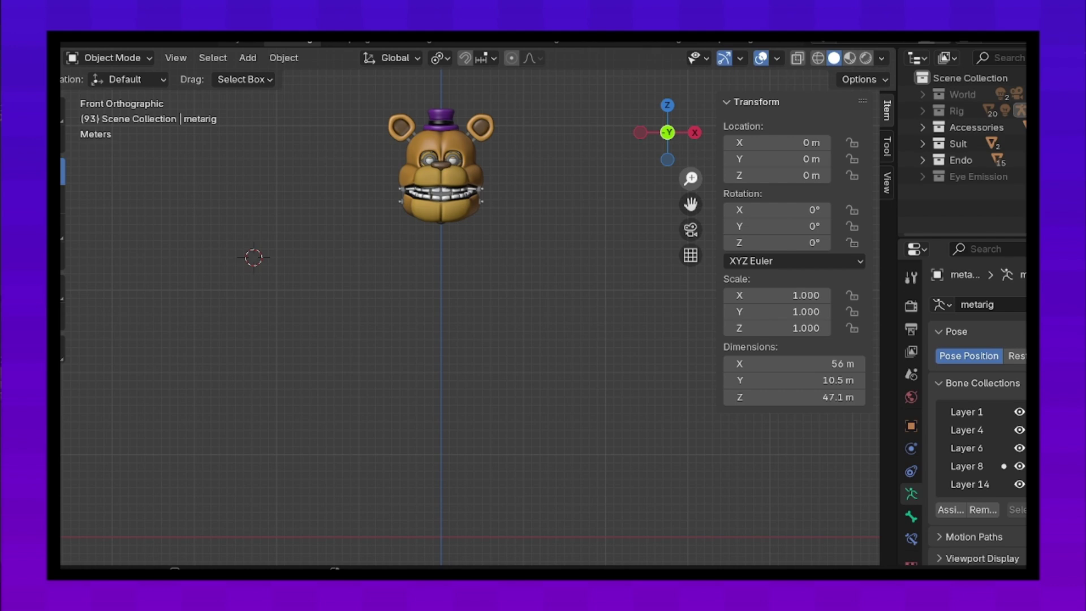
# Step: Zoom in on the bear's face, then box-select and delete the stray arm
pyautogui.scroll(1, 470, 305)
pyautogui.moveTo(691, 179); pyautogui.dragTo(691, 113)
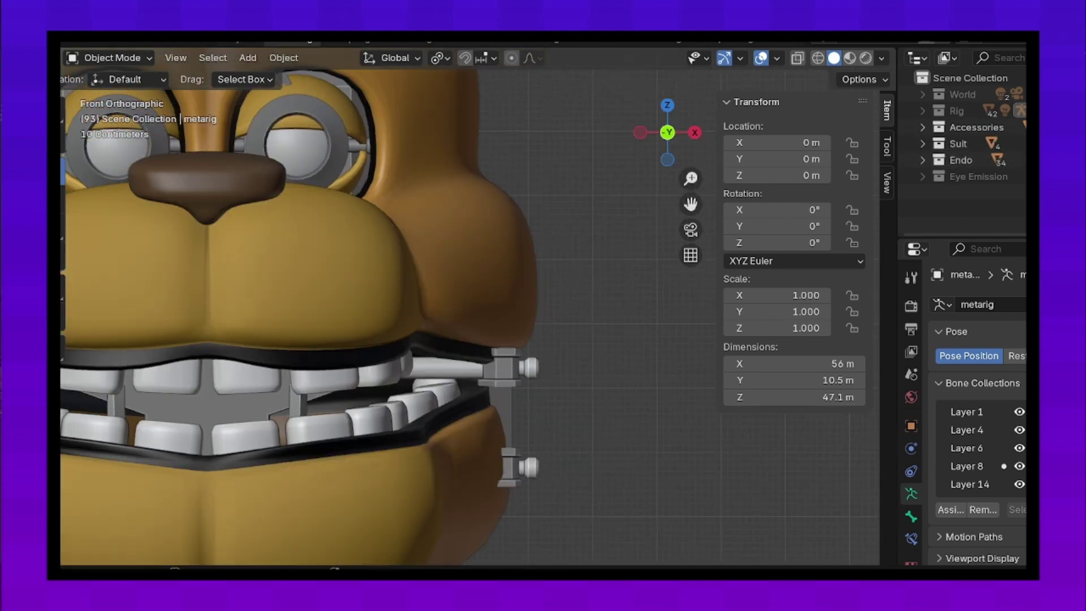
pyautogui.moveTo(691, 179); pyautogui.dragTo(690, 237)
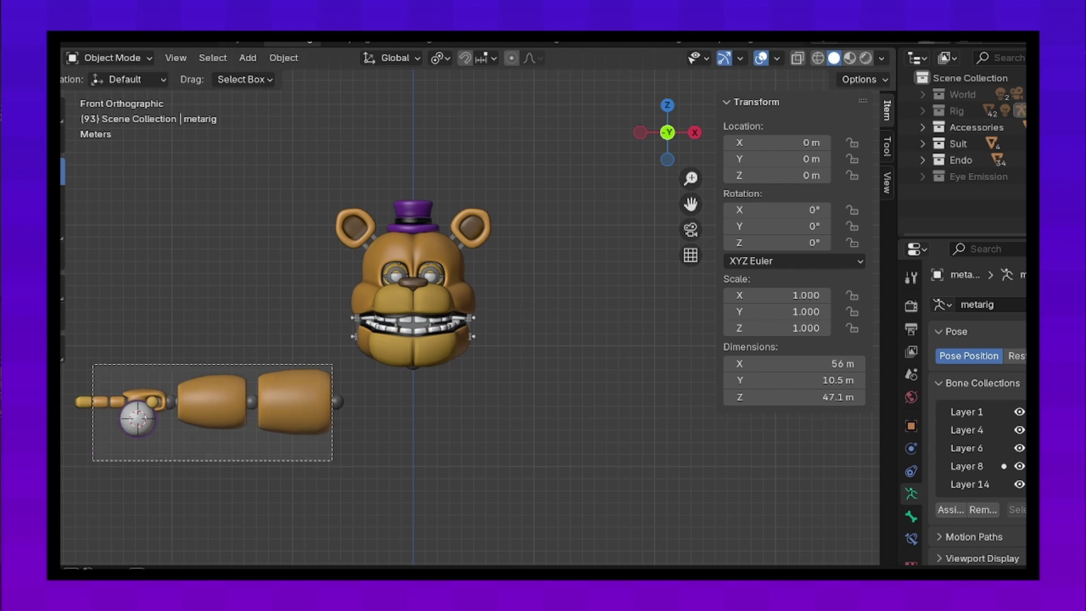
pyautogui.press('Delete')
# Step: Delete the extra eye sphere and the other extra parts around the head
pyautogui.moveTo(691, 179); pyautogui.dragTo(691, 114)
pyautogui.click(340, 187)
pyautogui.rightClick(339, 187)
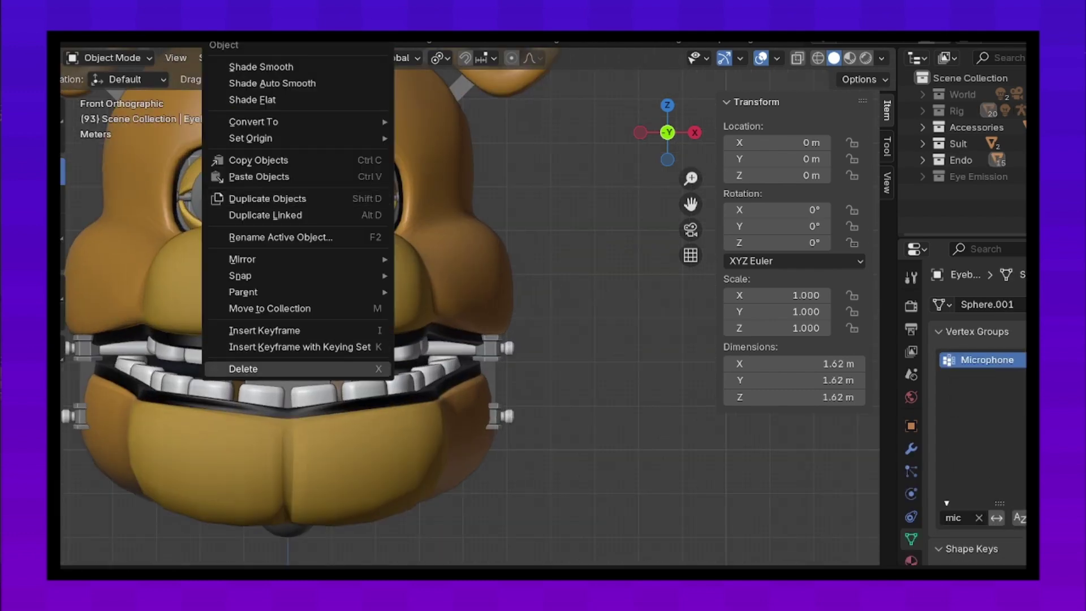
pyautogui.click(243, 368)
pyautogui.click(226, 192)
pyautogui.rightClick(226, 193)
pyautogui.click(102, 368)
pyautogui.rightClick(348, 192)
pyautogui.click(102, 369)
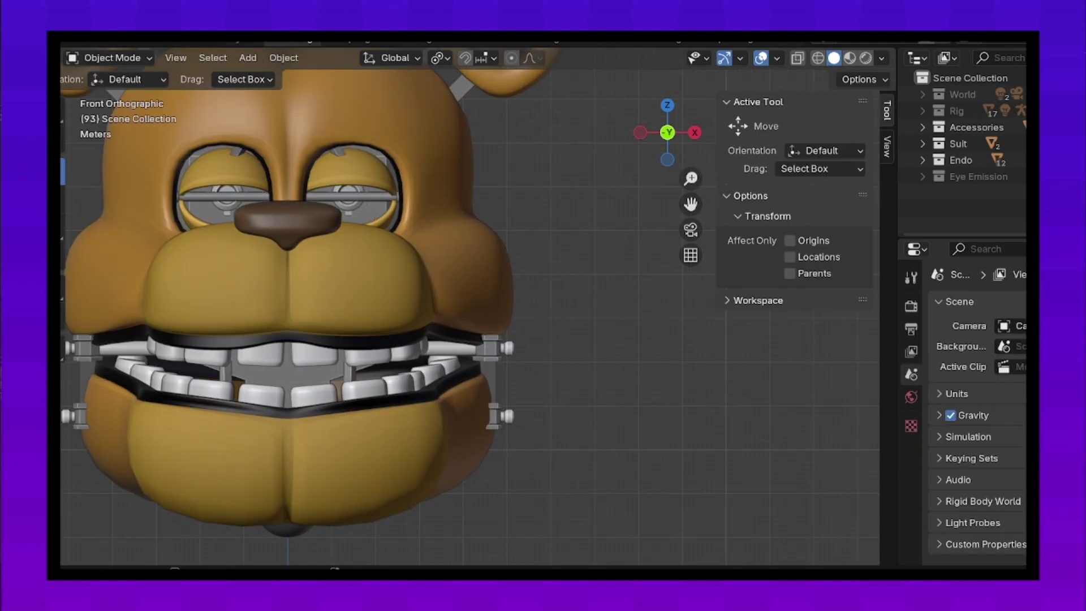
# Step: Delete the microphone parts around the mouth, then select the metarig
pyautogui.click(243, 369)
pyautogui.rightClick(254, 365)
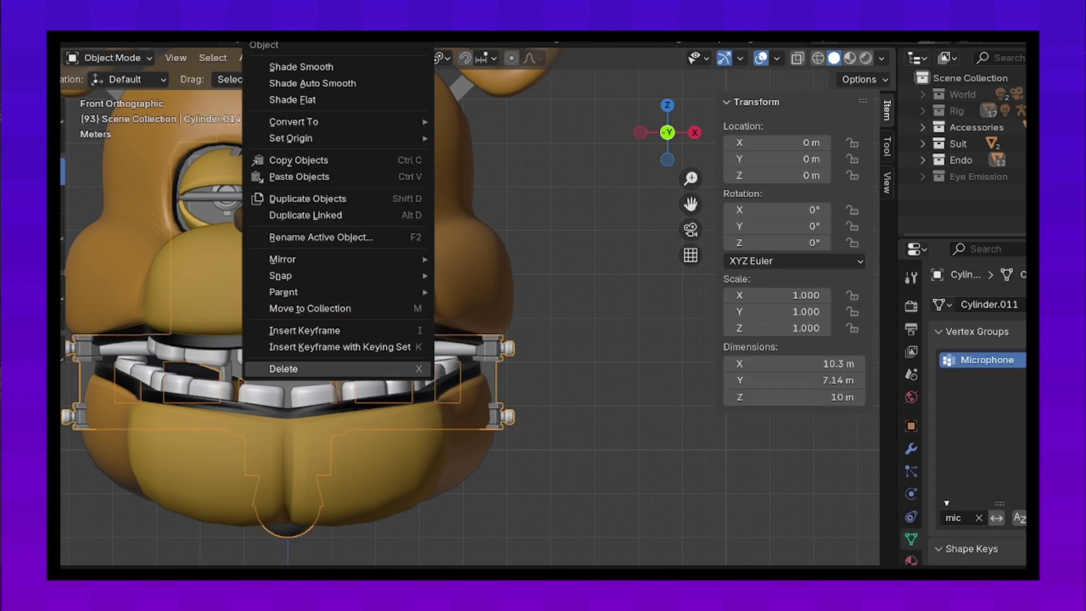
pyautogui.click(255, 365)
pyautogui.scroll(-3, 396, 283)
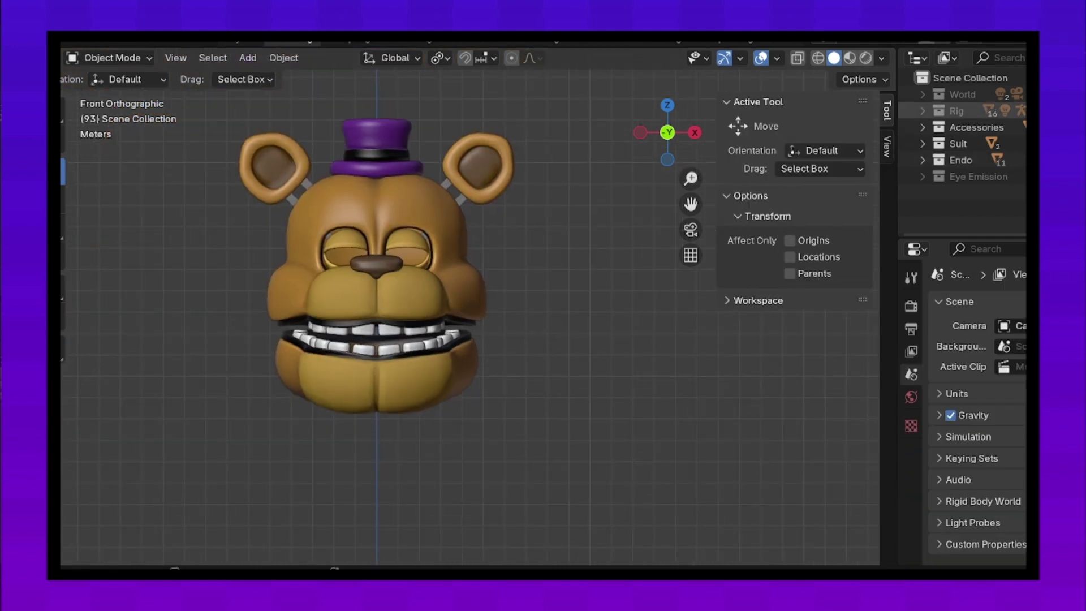
pyautogui.click(1021, 110)
pyautogui.scroll(-2, 413, 283)
pyautogui.scroll(-4, 461, 306)
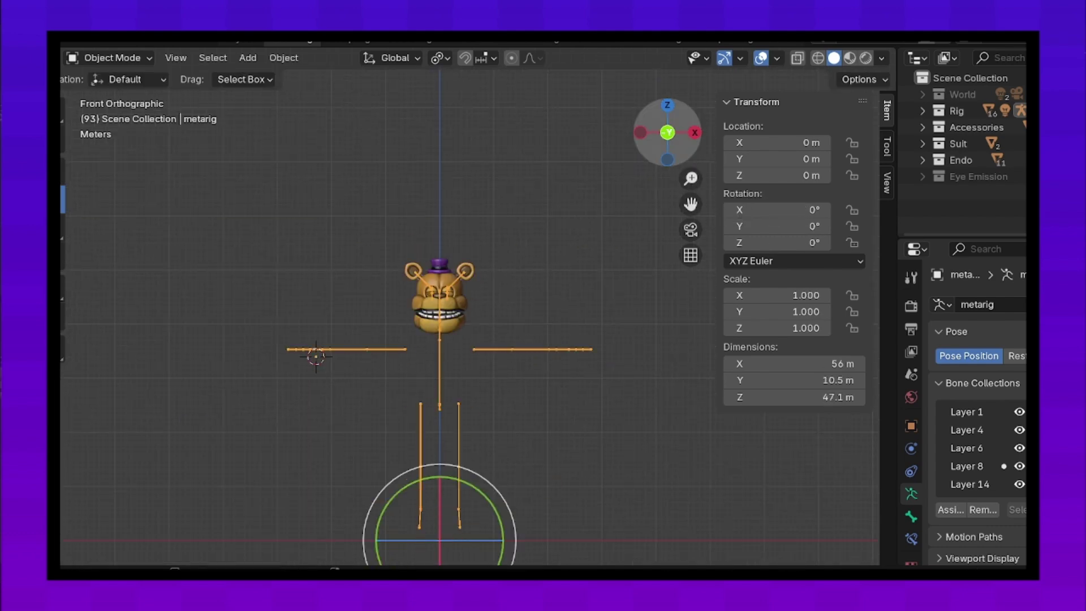
# Step: Tilt the whole metarig about 4° around X, checking from side and front views
pyautogui.press('ctrl+KP_3')
pyautogui.moveTo(421, 497); pyautogui.dragTo(439, 492)
pyautogui.press('KP_0')
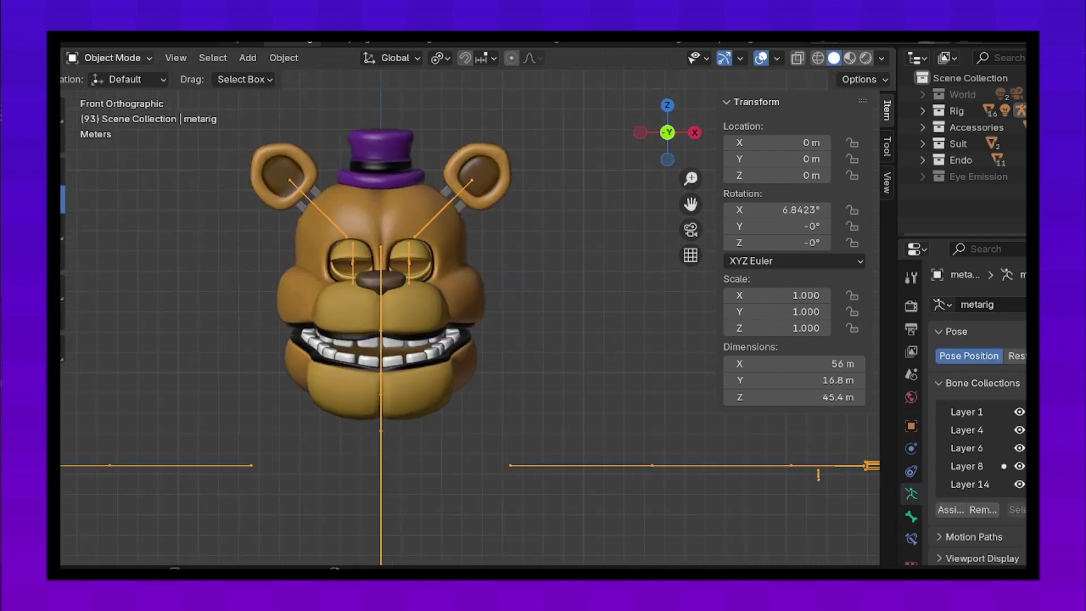
pyautogui.press('Return')
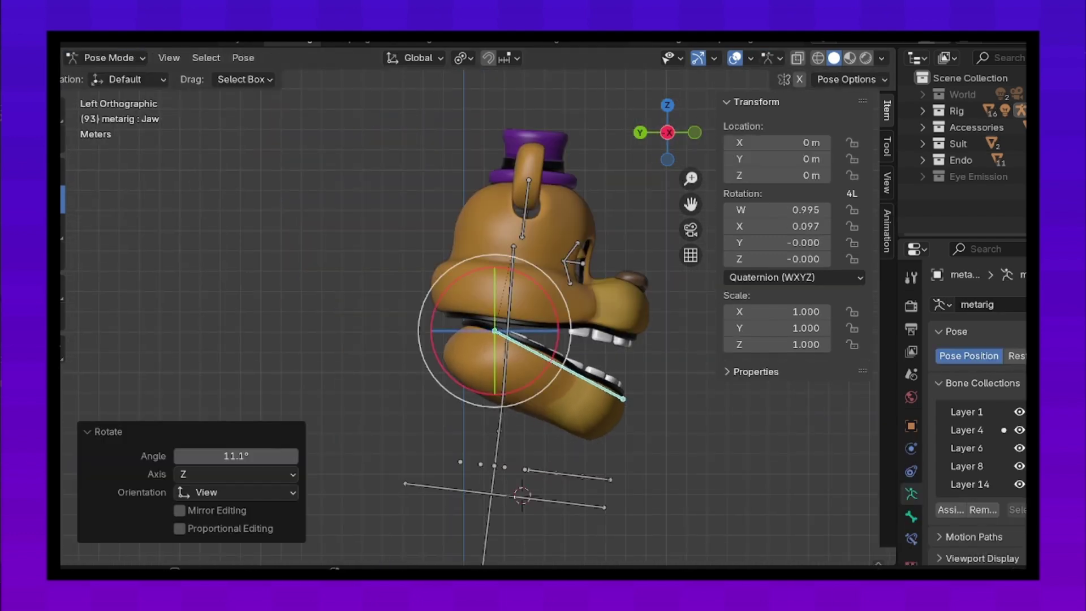
pyautogui.click(695, 132)
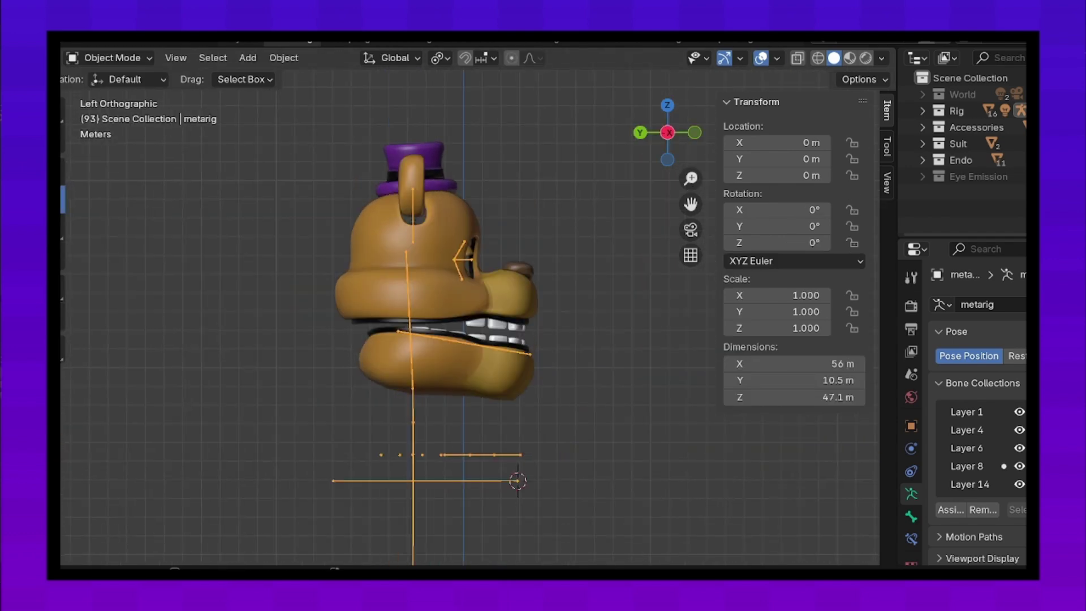
pyautogui.press('r')
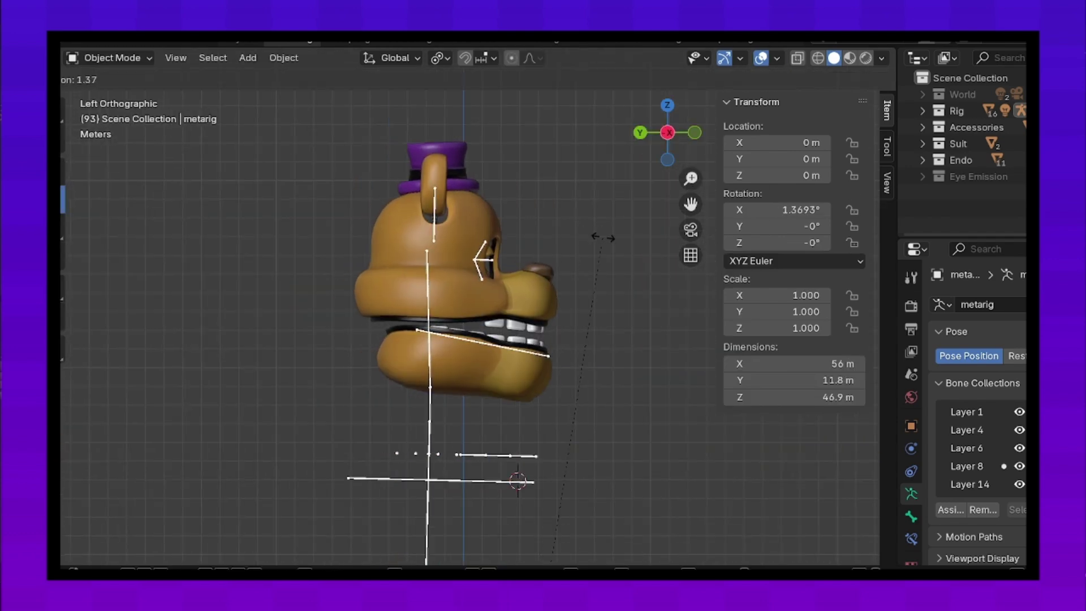
pyautogui.click(642, 249)
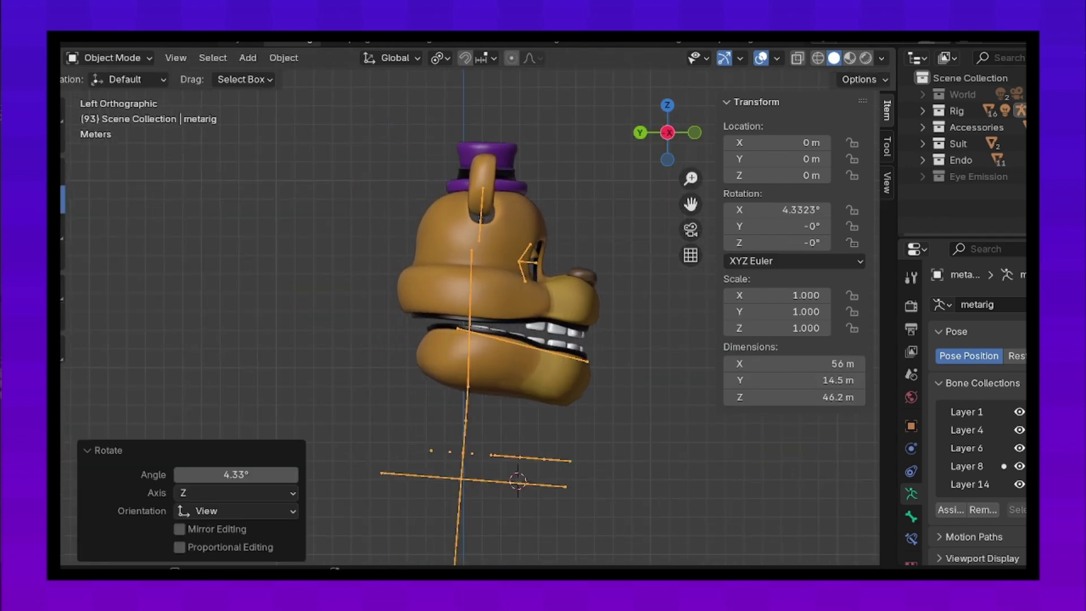
# Step: In Pose Mode, rotate the Jaw bone about 10° open into a grin
pyautogui.hotkey('ctrl', 'Tab')
pyautogui.click(520, 346)
pyautogui.press('r')
pyautogui.click(591, 376)
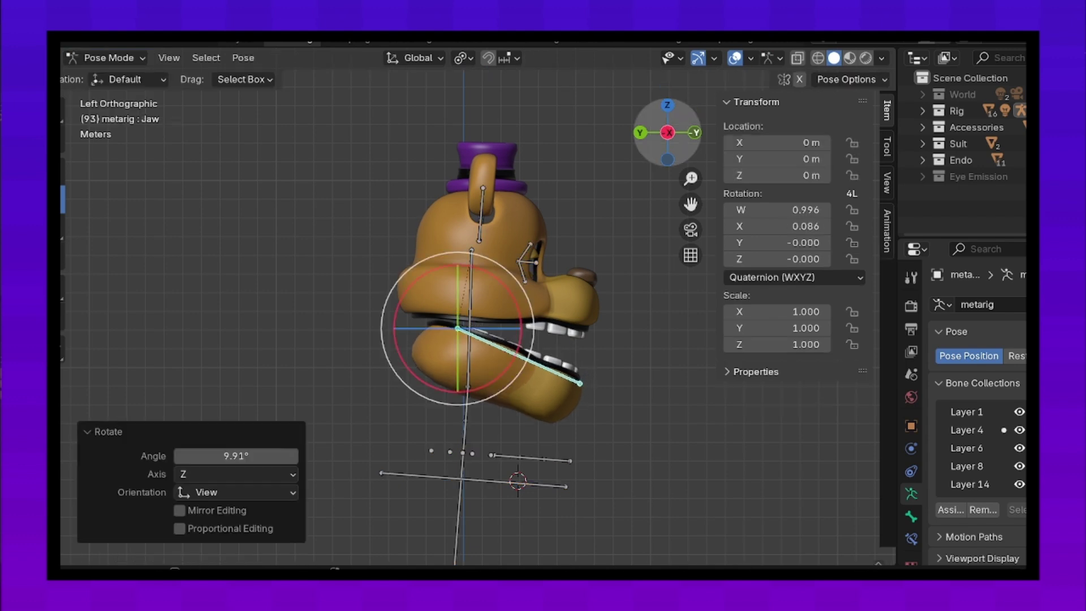
pyautogui.press('KP_1')
pyautogui.hotkey('shift', 'alt', 'z')
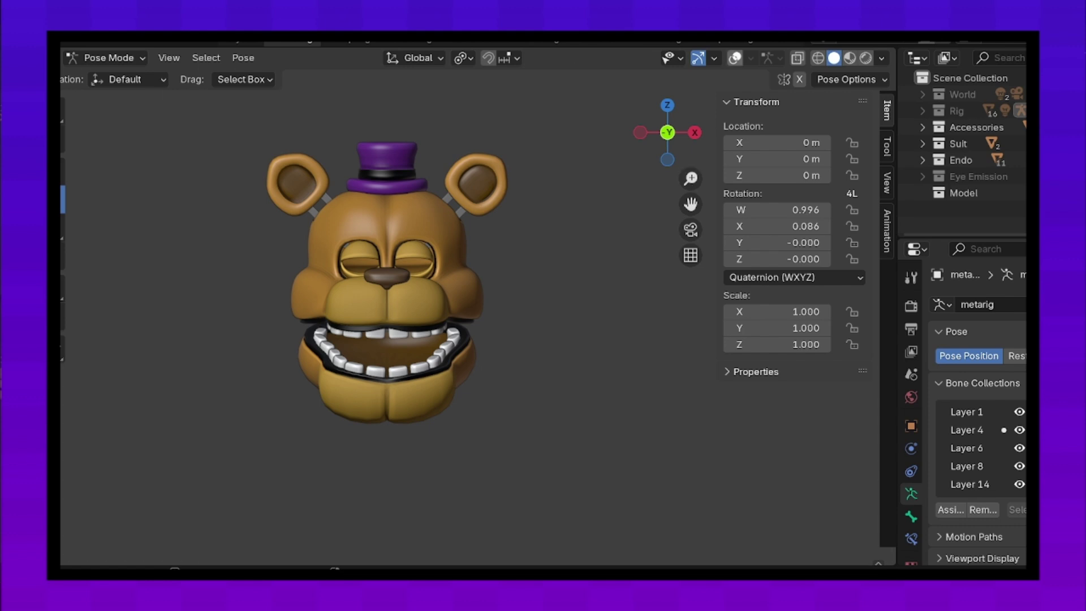
pyautogui.hotkey('shift', 'alt', 'z')
# Step: Back in Object Mode, add a Sun light tinted lavender (Hue 0.702, Saturation 0.407)
pyautogui.moveTo(690, 179); pyautogui.dragTo(690, 204)
pyautogui.click(65, 43)
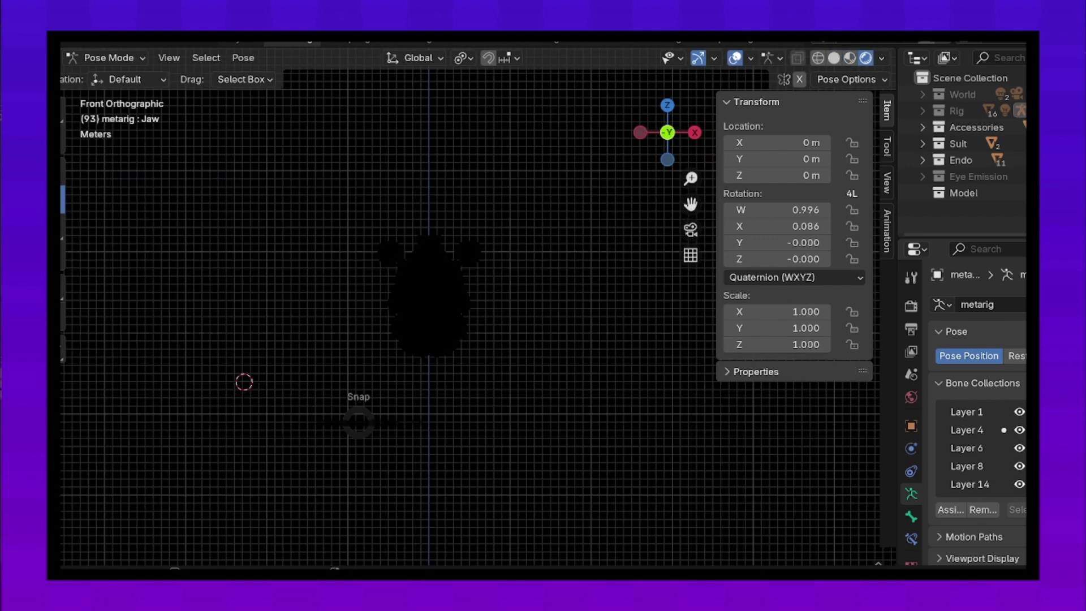
pyautogui.hotkey('ctrl', 'Tab')
pyautogui.hotkey('shift', 'a')
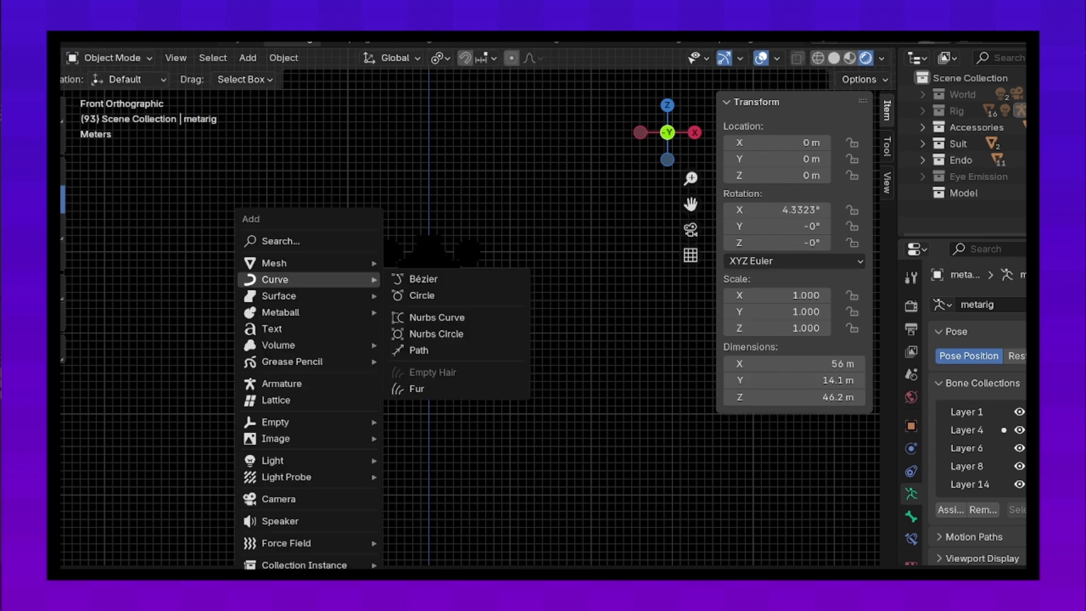
pyautogui.click(417, 480)
pyautogui.click(1006, 398)
pyautogui.click(968, 220)
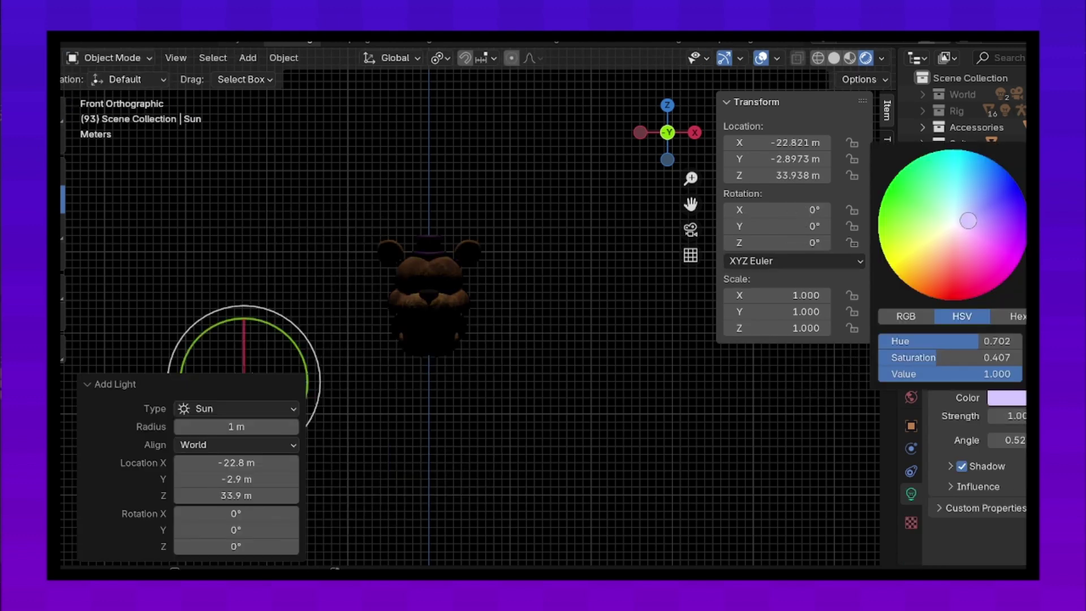
# Step: Add a Point light and move it in front of the bear's face, using side and front views
pyautogui.hotkey('shift', 'a')
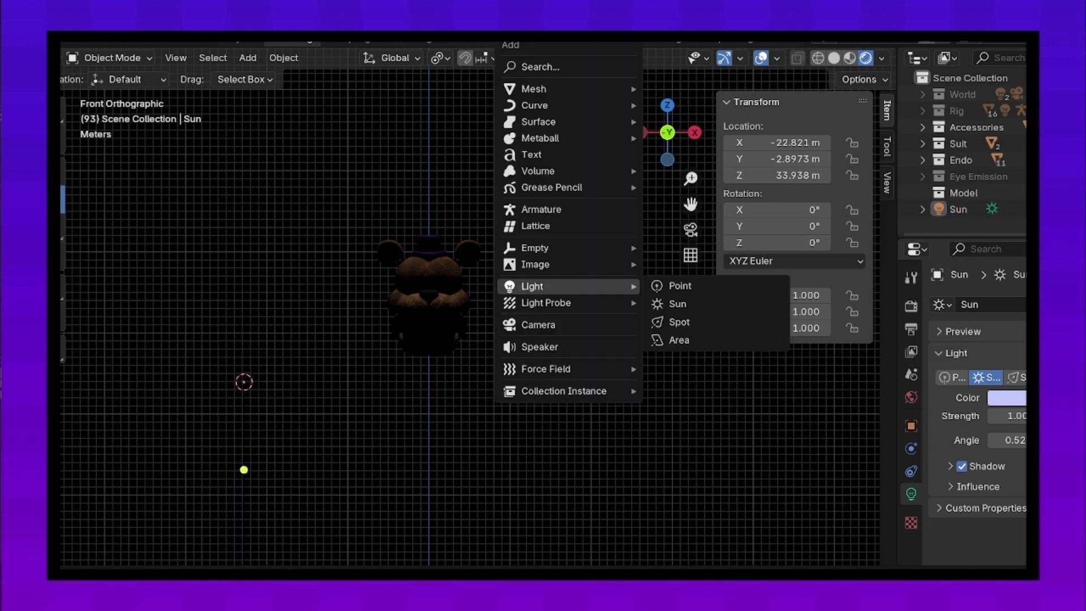
pyautogui.click(668, 285)
pyautogui.click(1007, 397)
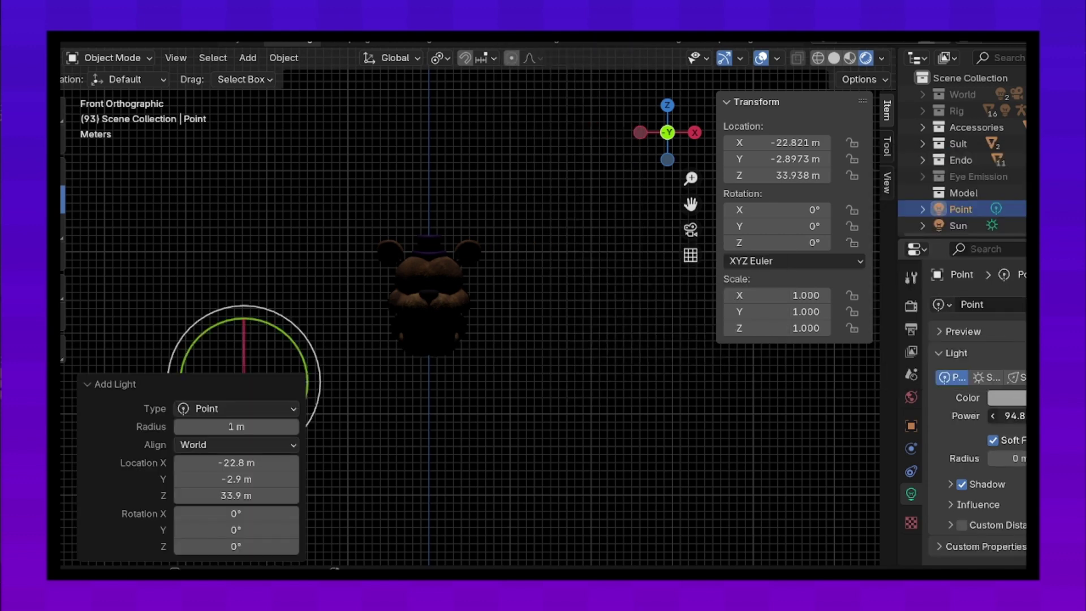
pyautogui.press('ctrl+KP_3')
pyautogui.press('g')
pyautogui.press('Return')
pyautogui.press('KP_1')
pyautogui.press('g')
pyautogui.press('Return')
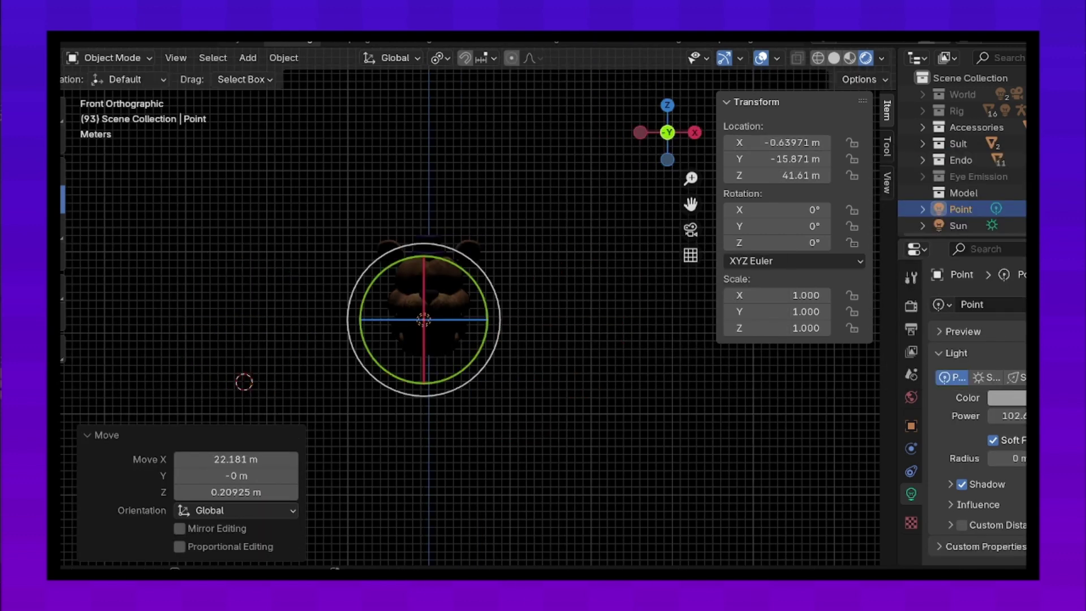
pyautogui.press('KP_3')
pyautogui.press('g')
pyautogui.press('Return')
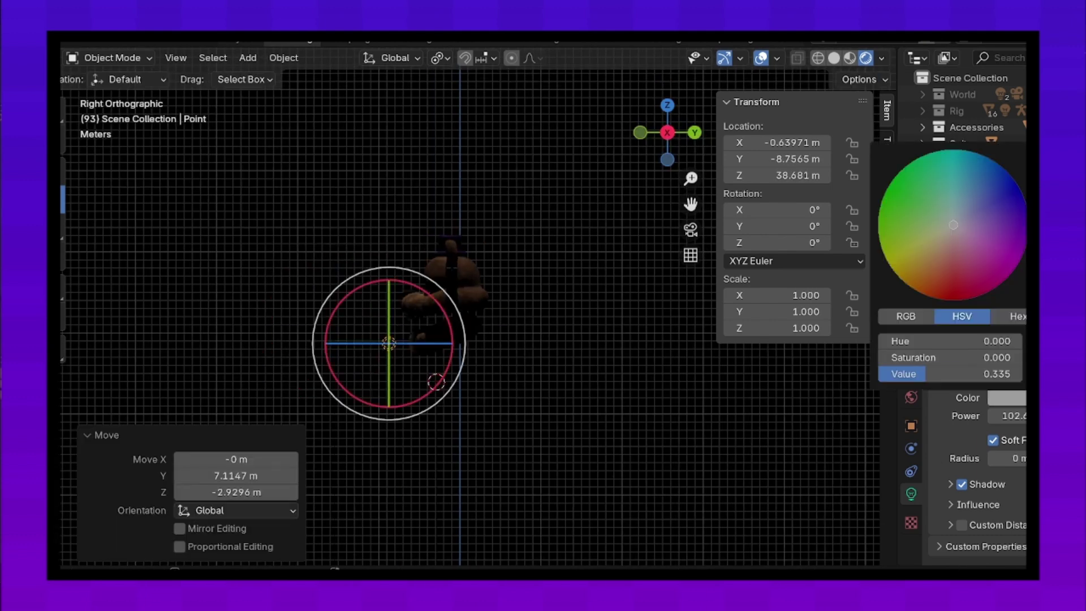
# Step: Make the Point light white with power about 283 and place it just under the chin
pyautogui.moveTo(906, 374); pyautogui.dragTo(1018, 374)
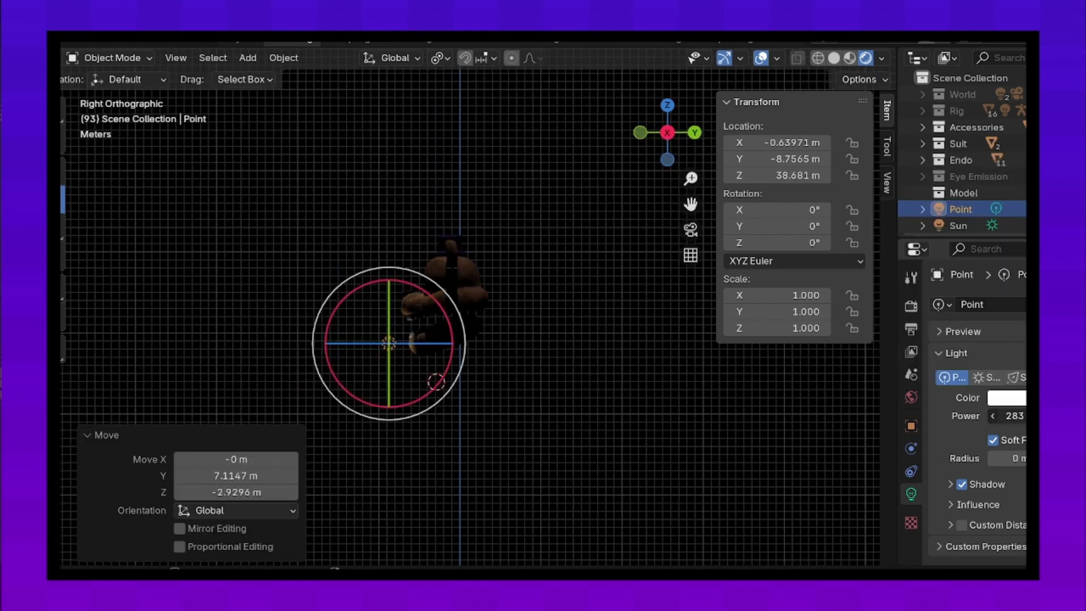
pyautogui.press('g')
pyautogui.press('Return')
pyautogui.click(640, 133)
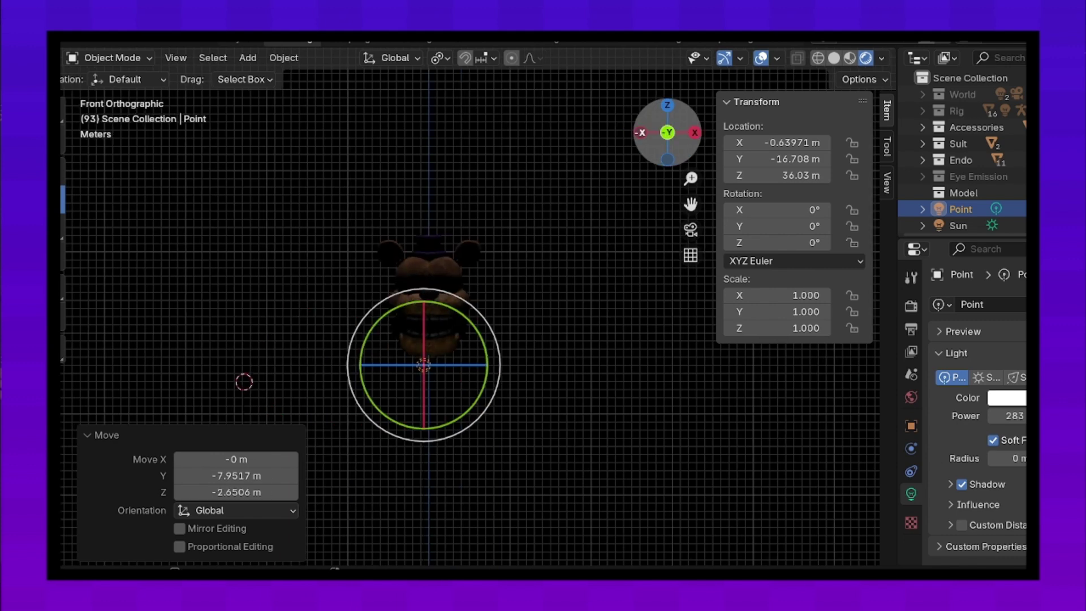
pyautogui.press('g')
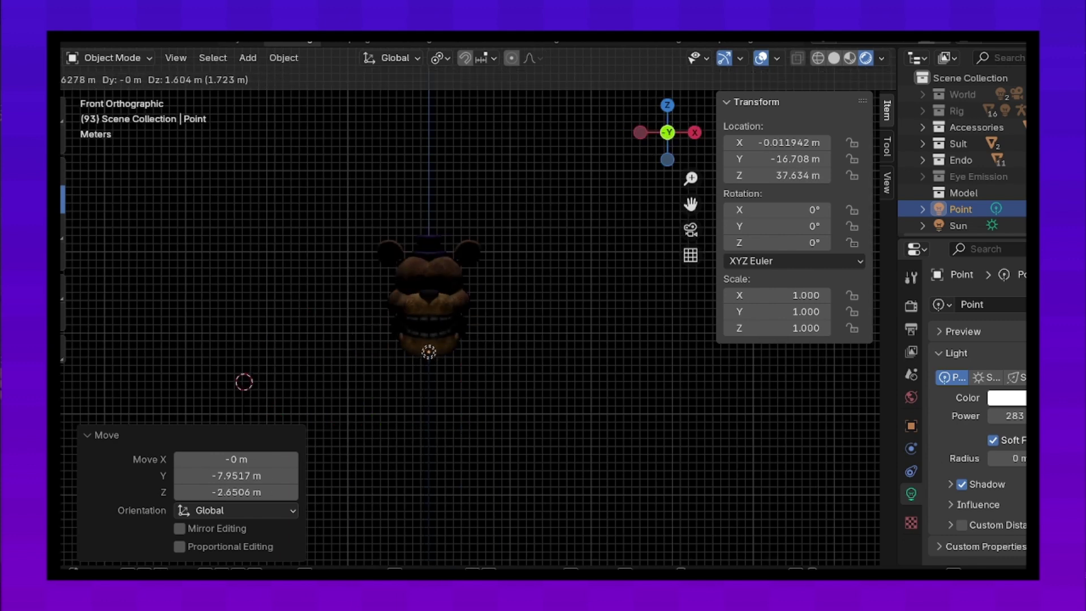
pyautogui.press('Return')
pyautogui.moveTo(668, 133); pyautogui.dragTo(679, 141)
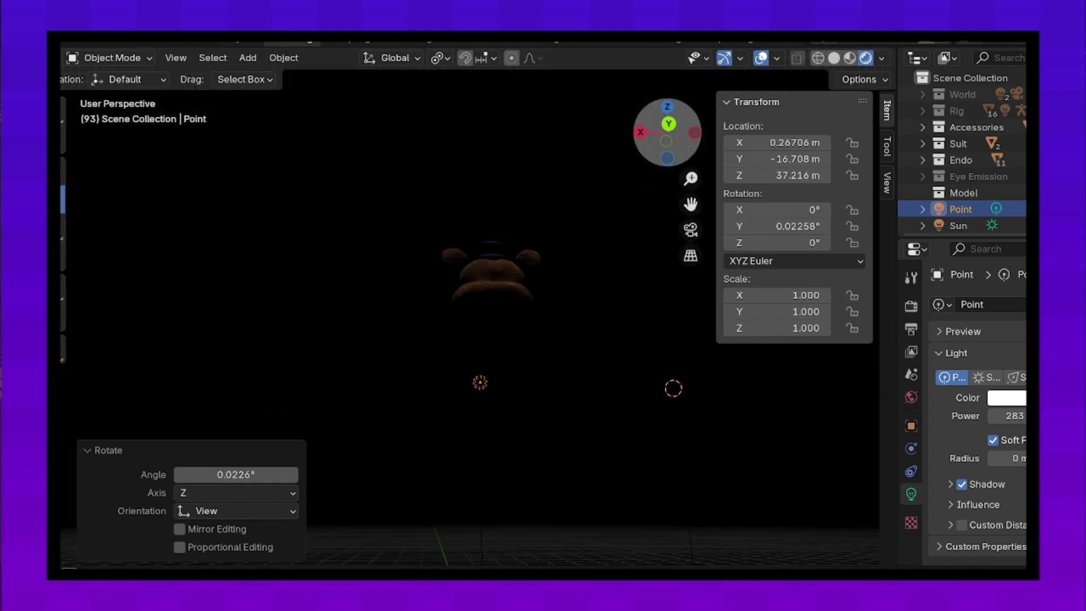
pyautogui.press('KP_1')
pyautogui.scroll(3, 396, 396)
# Step: Add a second Point light, Point.001, and position it in front of the face
pyautogui.hotkey('shift', 'a')
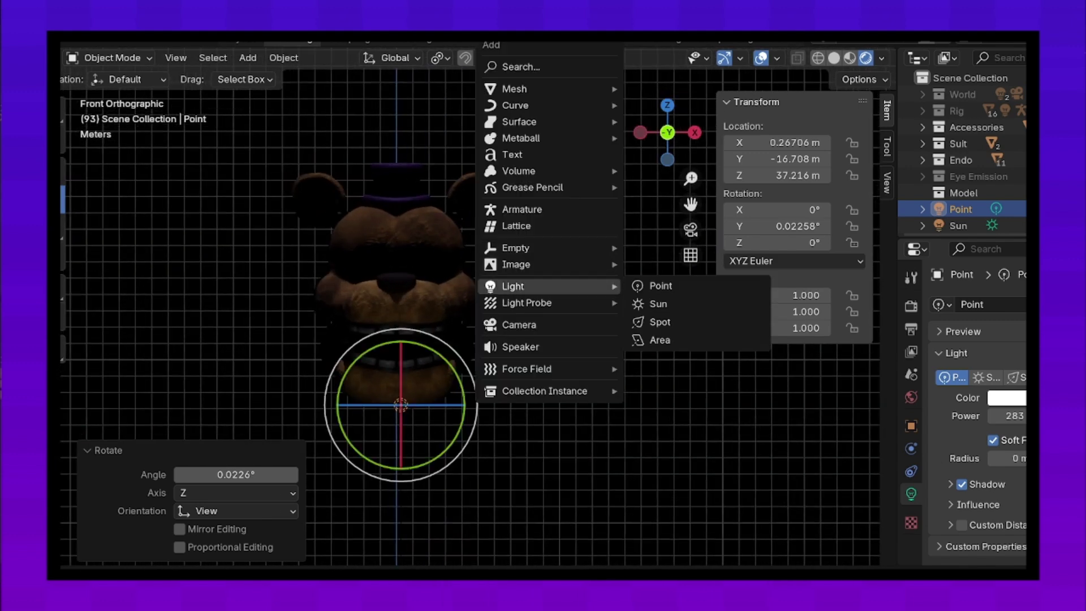
pyautogui.click(661, 286)
pyautogui.press('g')
pyautogui.press('Return')
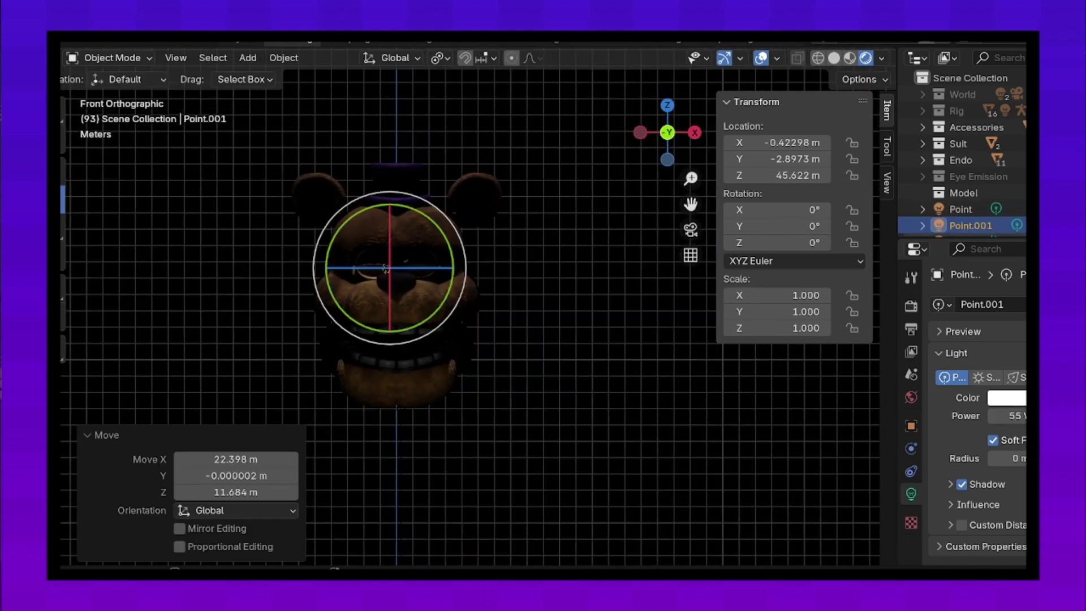
pyautogui.press('ctrl+KP_3')
pyautogui.press('g')
pyautogui.press('Return')
pyautogui.press('KP_1')
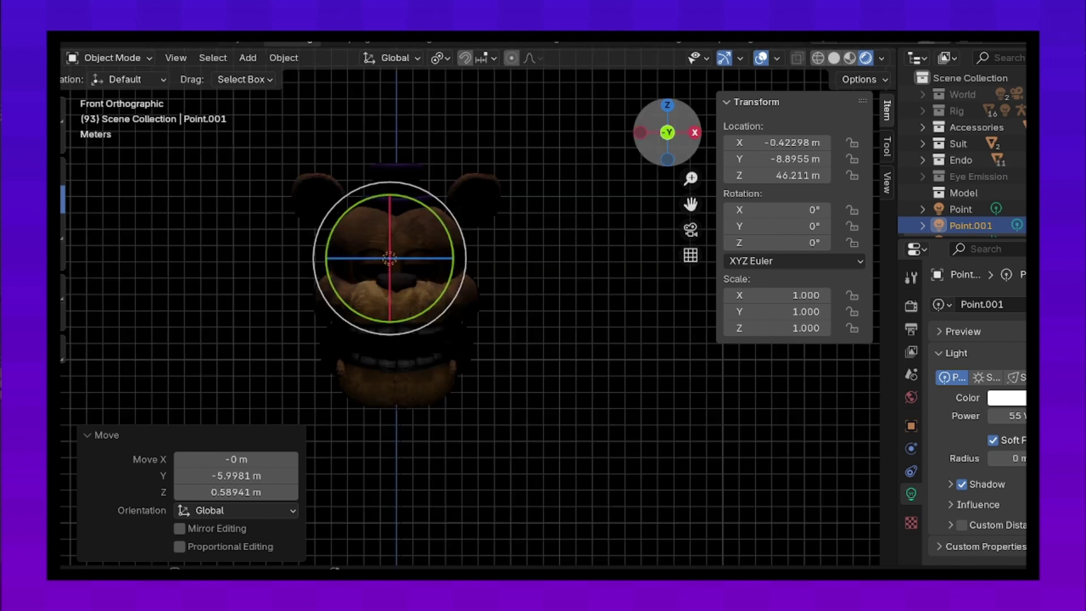
# Step: Raise Point.001's power to 147.4 and adjust its position in the side view
pyautogui.moveTo(1010, 416); pyautogui.dragTo(1024, 416)
pyautogui.press('KP_3')
pyautogui.press('g')
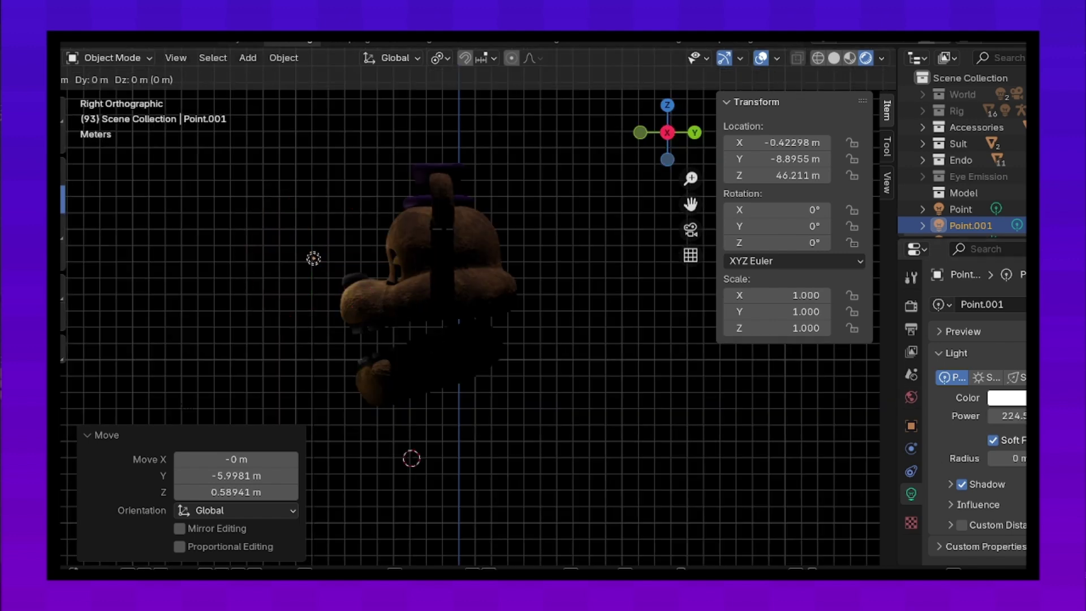
pyautogui.click(255, 220)
pyautogui.press('KP_1')
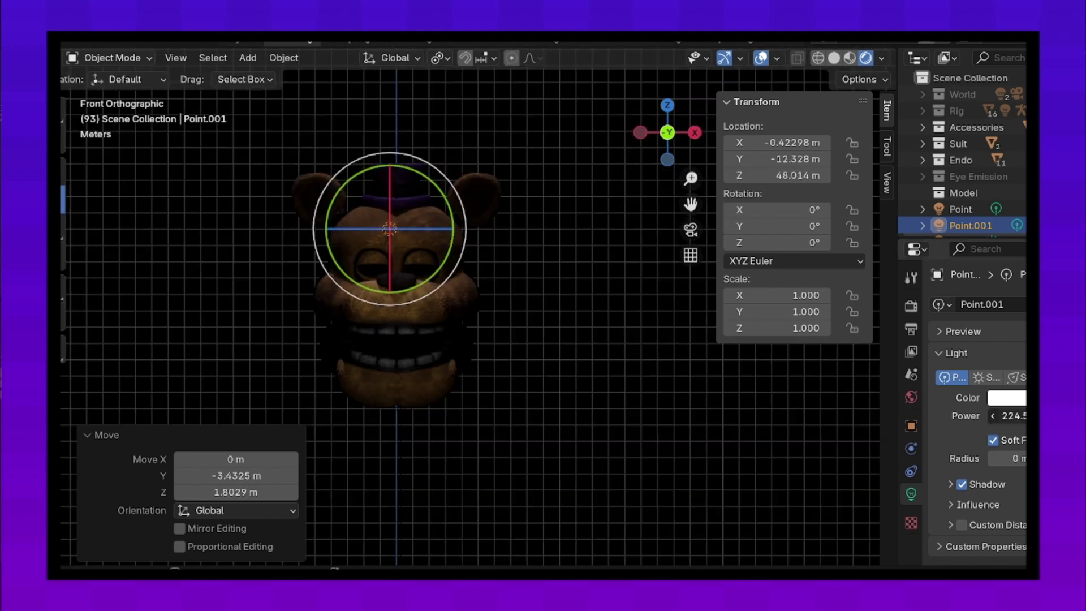
# Step: Move Point.001 above the bear's hat, to about Z 49.3 m
pyautogui.click(961, 209)
pyautogui.moveTo(668, 133); pyautogui.dragTo(679, 135)
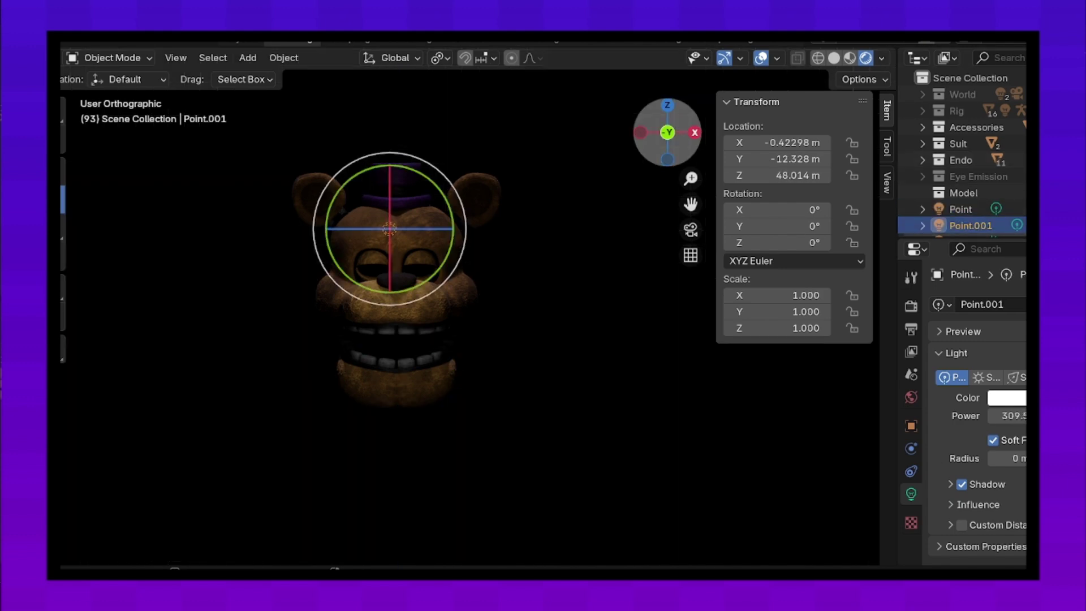
pyautogui.press('KP_3')
pyautogui.press('g')
pyautogui.click(236, 212)
pyautogui.press('KP_1')
# Step: Add Point.002 and move it toward the bear's mouth, checking depth from the side
pyautogui.hotkey('shift', 'a')
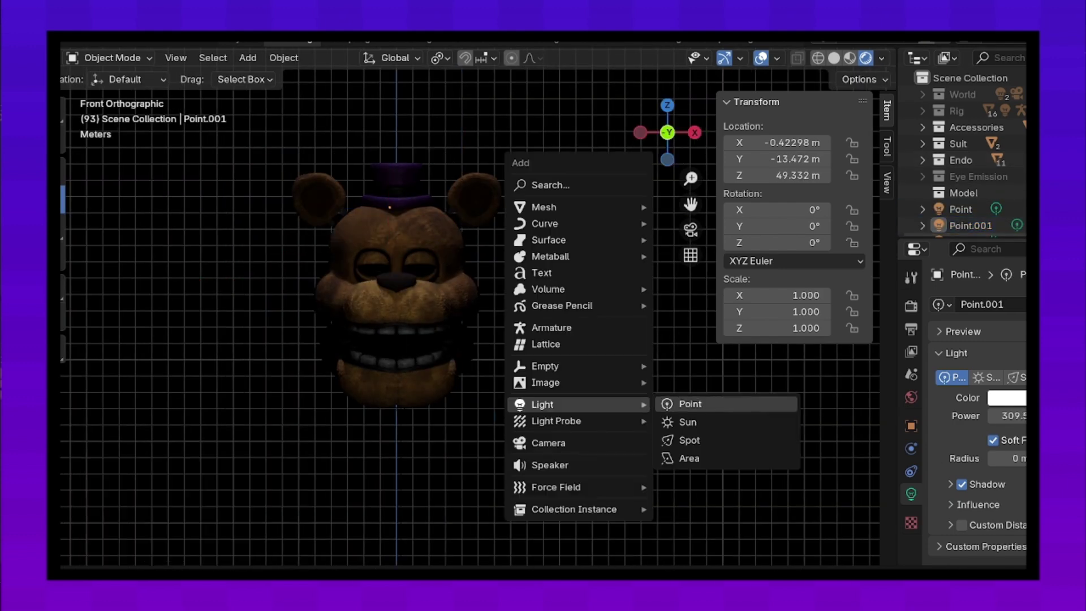
pyautogui.click(678, 404)
pyautogui.press('g')
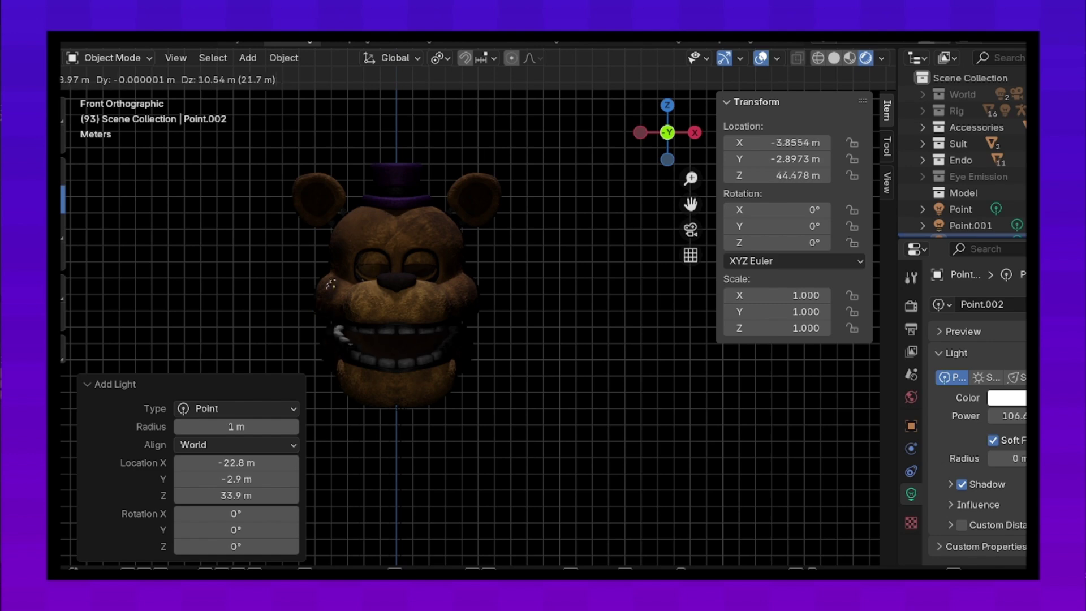
pyautogui.click(398, 334)
pyautogui.scroll(-2, 962, 169)
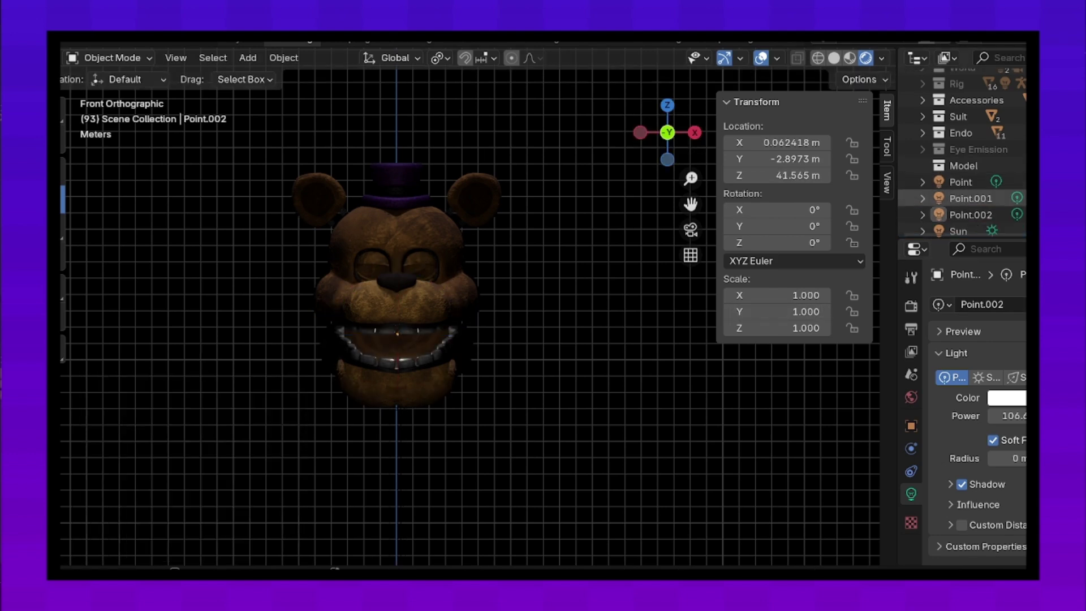
pyautogui.click(971, 214)
pyautogui.press('KP_3')
pyautogui.press('g')
pyautogui.press('Return')
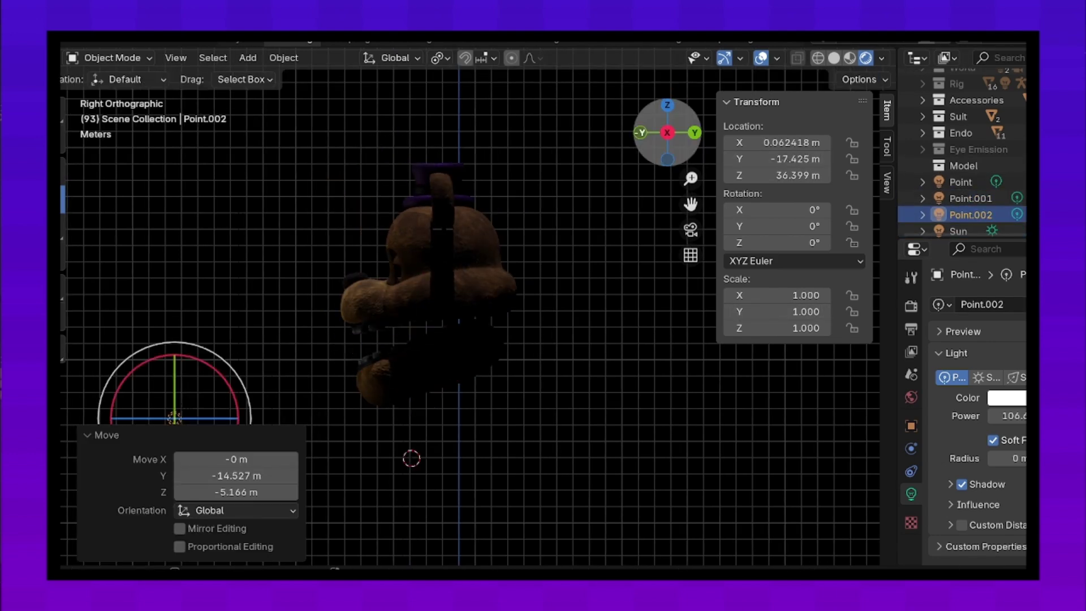
pyautogui.press('KP_1')
# Step: Push Point.002 further forward so it sits in front of the mouth
pyautogui.press('Return')
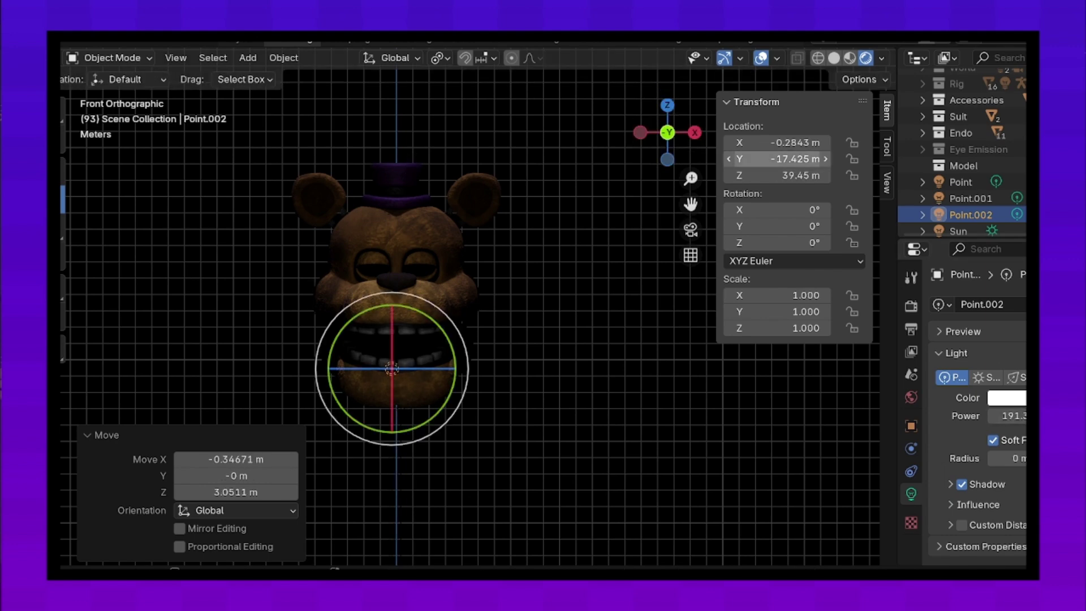
pyautogui.press('KP_3')
pyautogui.press('g')
pyautogui.press('Return')
pyautogui.press('KP_1')
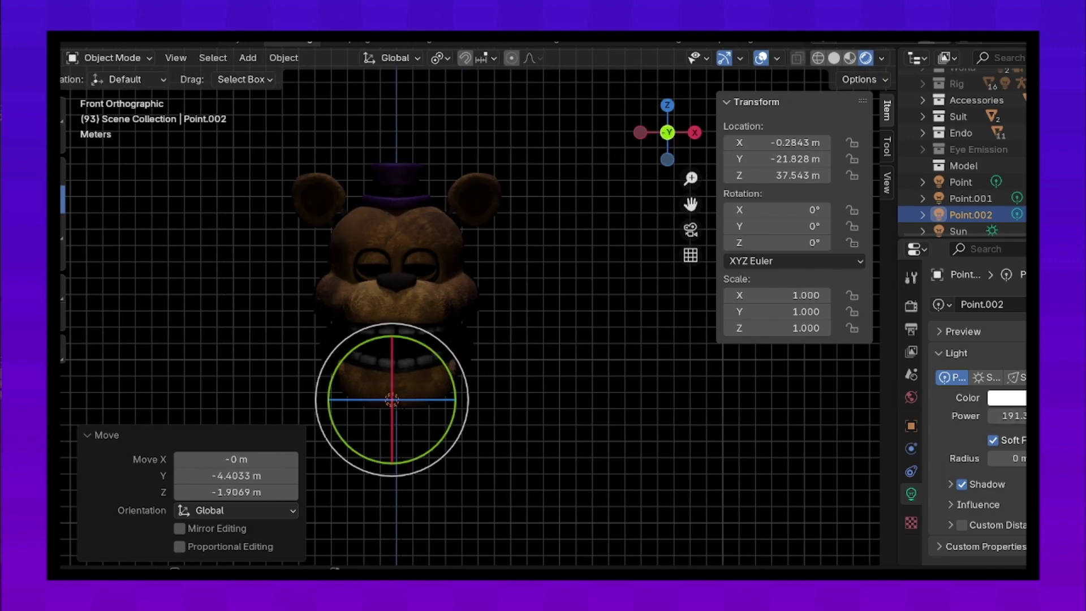
# Step: Add Point.003 and place it to the right of the head, adjusting its depth
pyautogui.hotkey('shift', 'a')
pyautogui.click(596, 282)
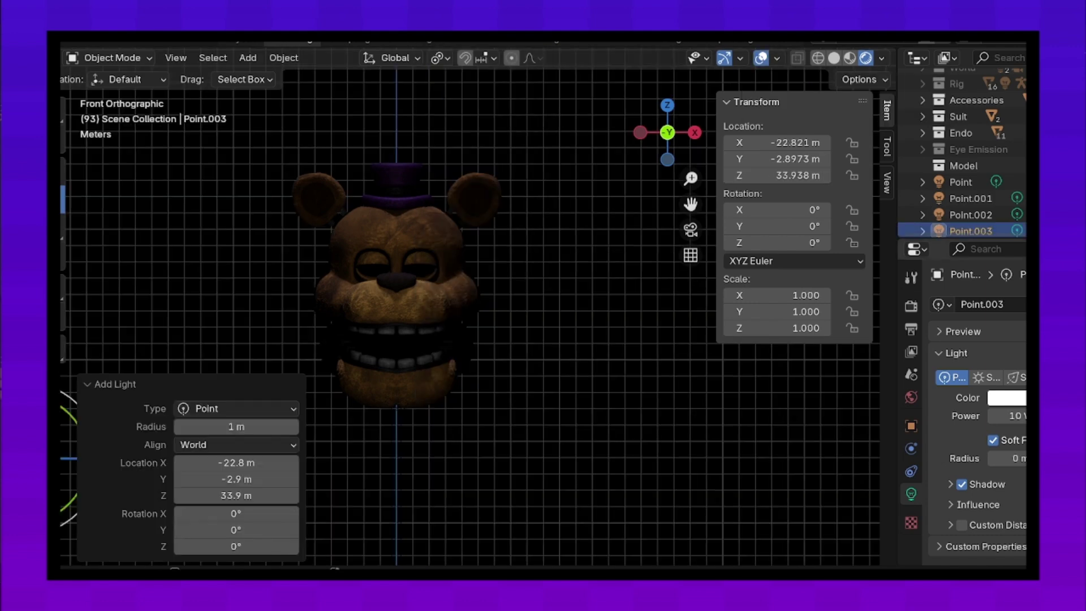
pyautogui.press('g')
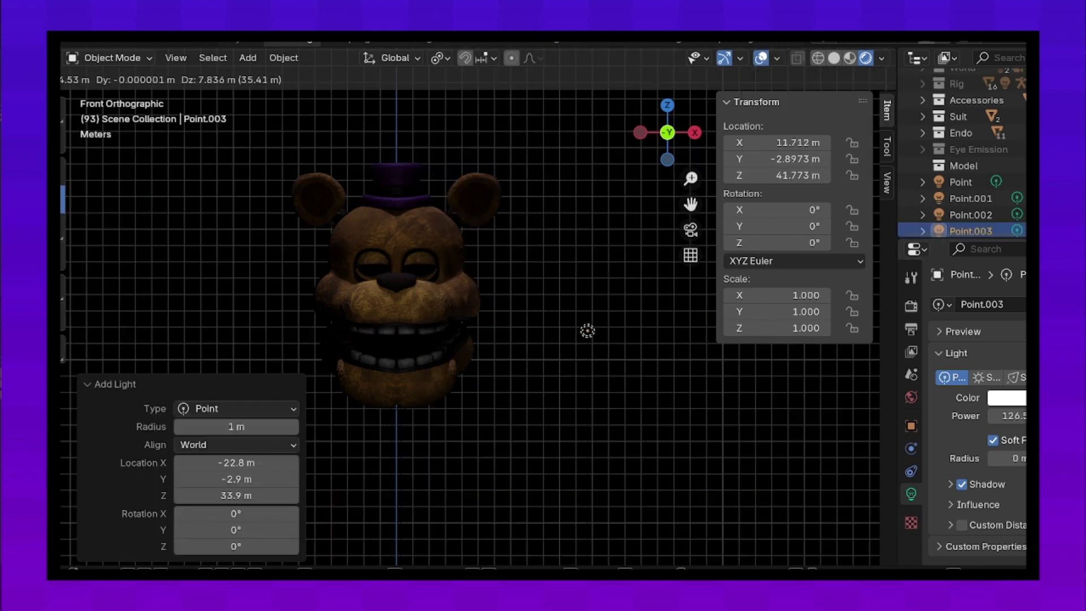
pyautogui.press('Return')
pyautogui.press('KP_3')
pyautogui.press('g')
pyautogui.press('Return')
pyautogui.press('KP_1')
# Step: Fine-tune Point.003's position, undoing a trial move to the head's left
pyautogui.press('g')
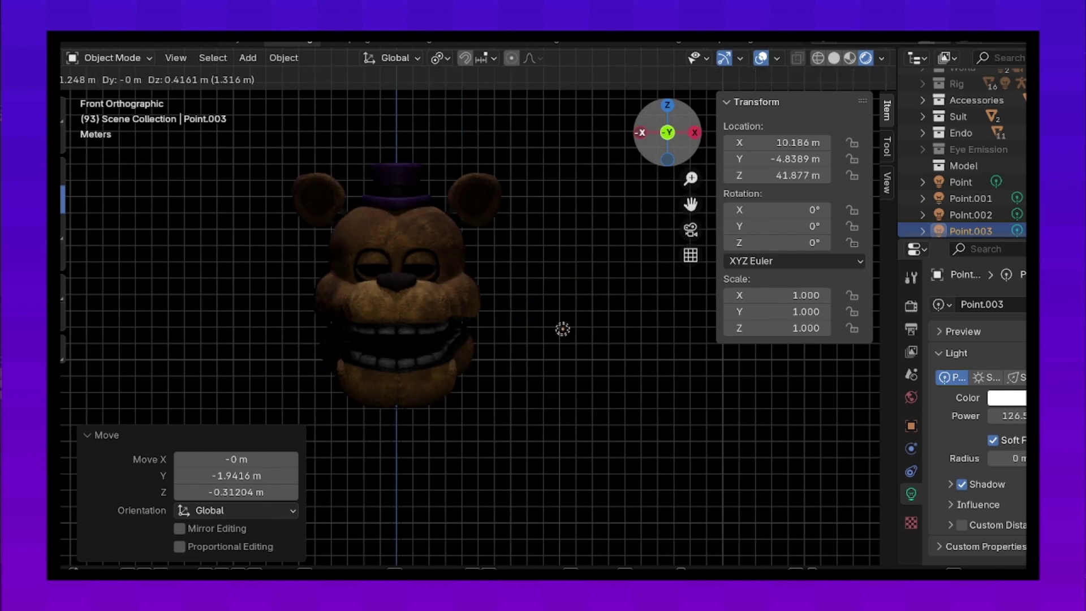
pyautogui.press('Return')
pyautogui.rightClick(928, 229)
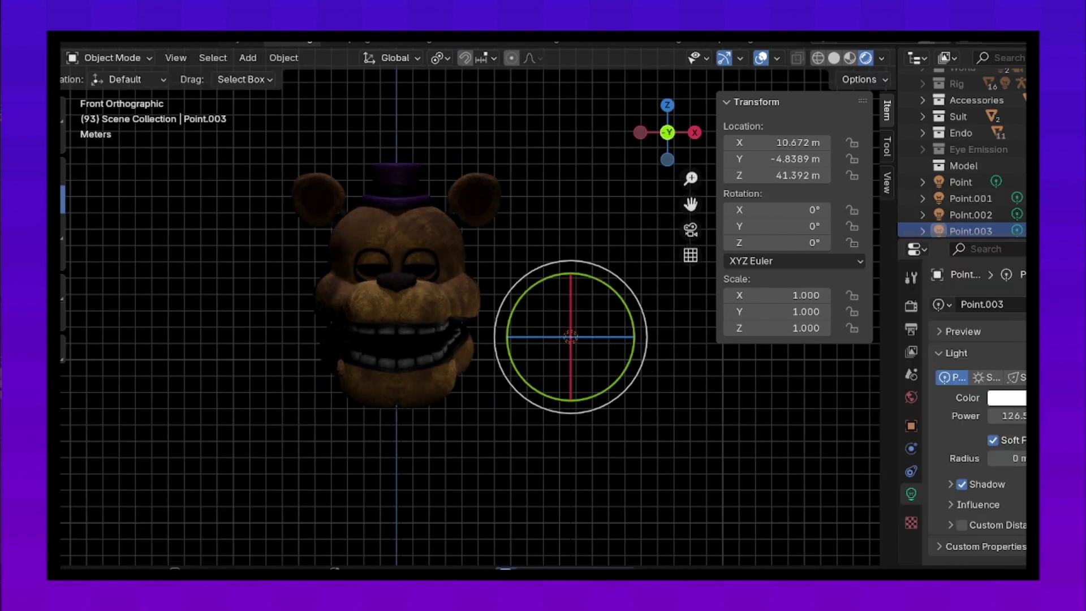
pyautogui.press('g')
pyautogui.press('Return')
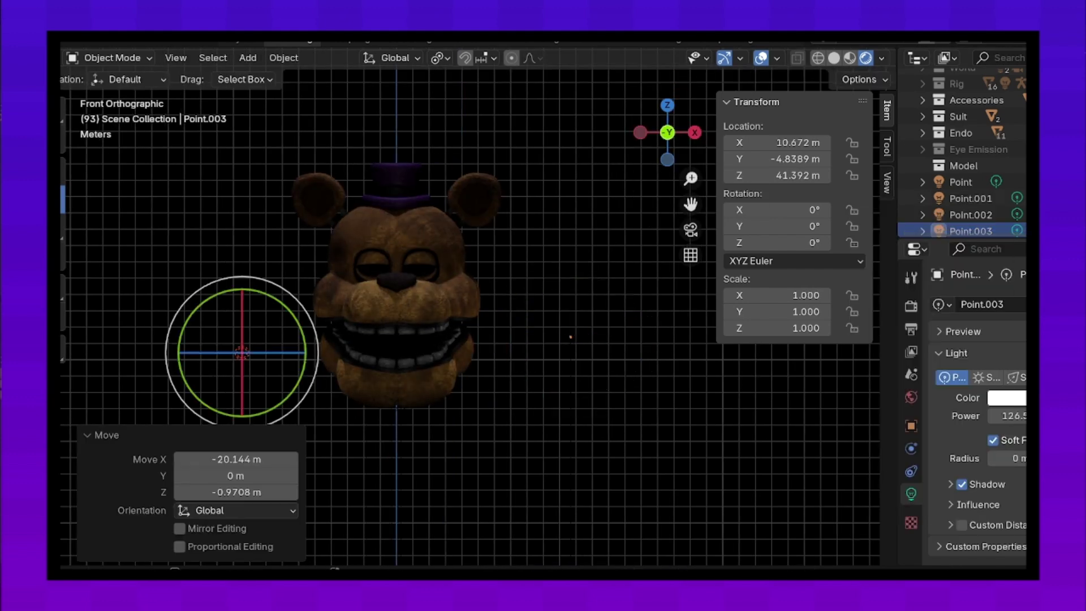
pyautogui.hotkey('ctrl', 'z')
pyautogui.scroll(2, 962, 176)
# Step: Unhide the metarig, tilt the head forward in the side view, then hide the rig
pyautogui.press('h')
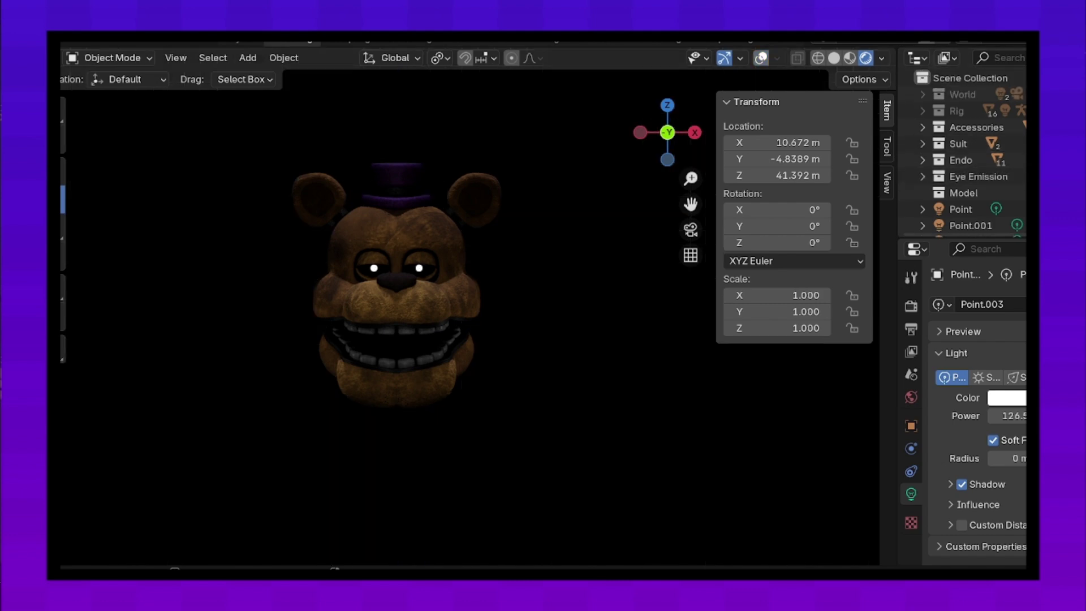
pyautogui.hotkey('alt', 'h')
pyautogui.press('KP_3')
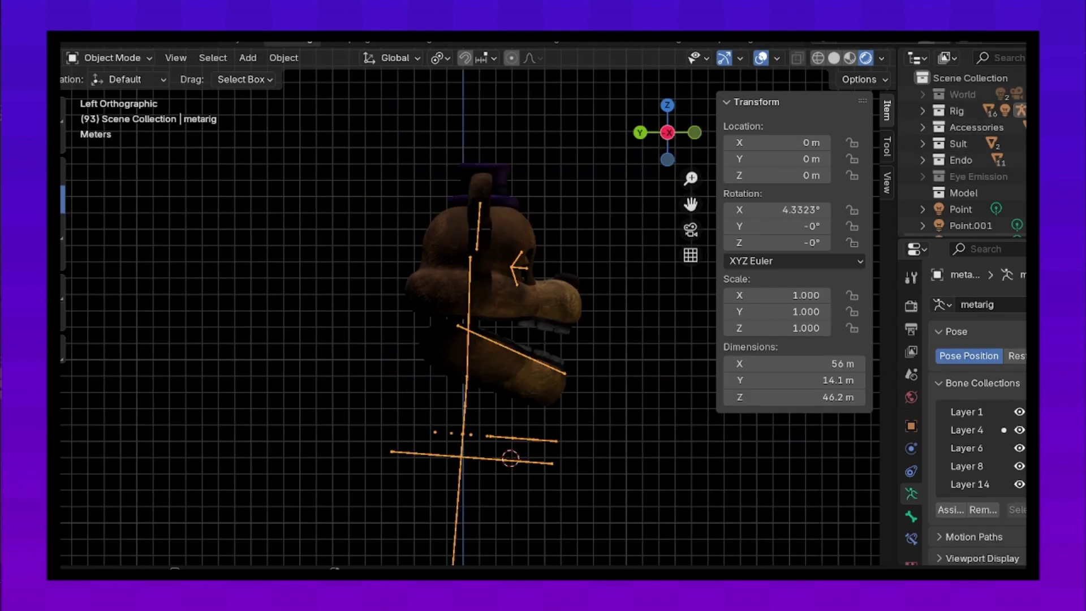
pyautogui.press('r')
pyautogui.press('Return')
pyautogui.press('KP_1')
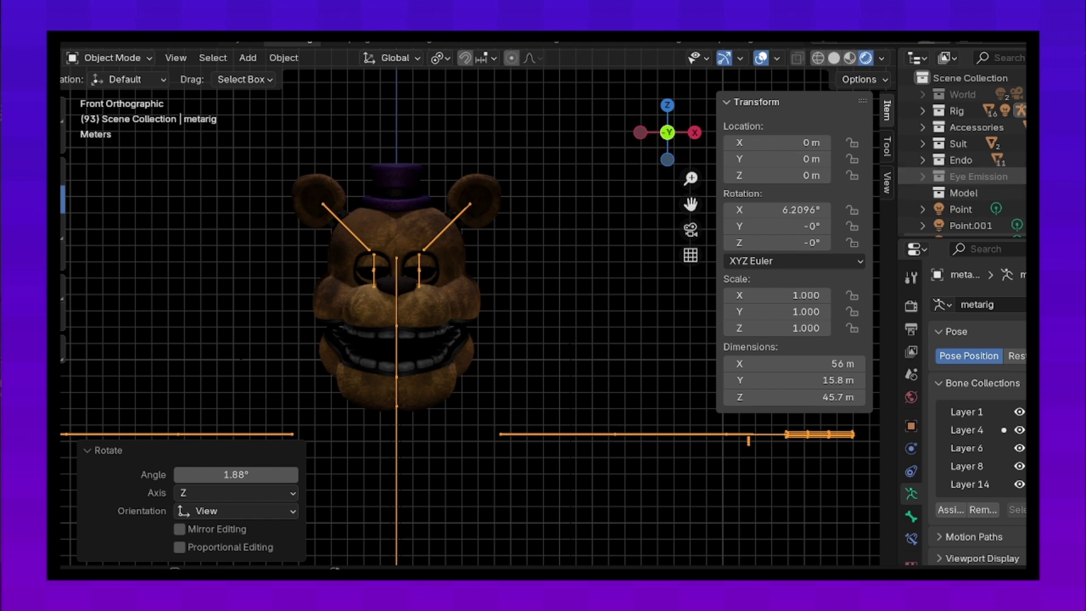
pyautogui.press('h')
# Step: Add a slight sideways tilt (about 6.21° X, -0.43° Y), rehide the rig, and preview through the camera without overlays
pyautogui.hotkey('shift', 'alt', 'z')
pyautogui.hotkey('shift', 'alt', 'z')
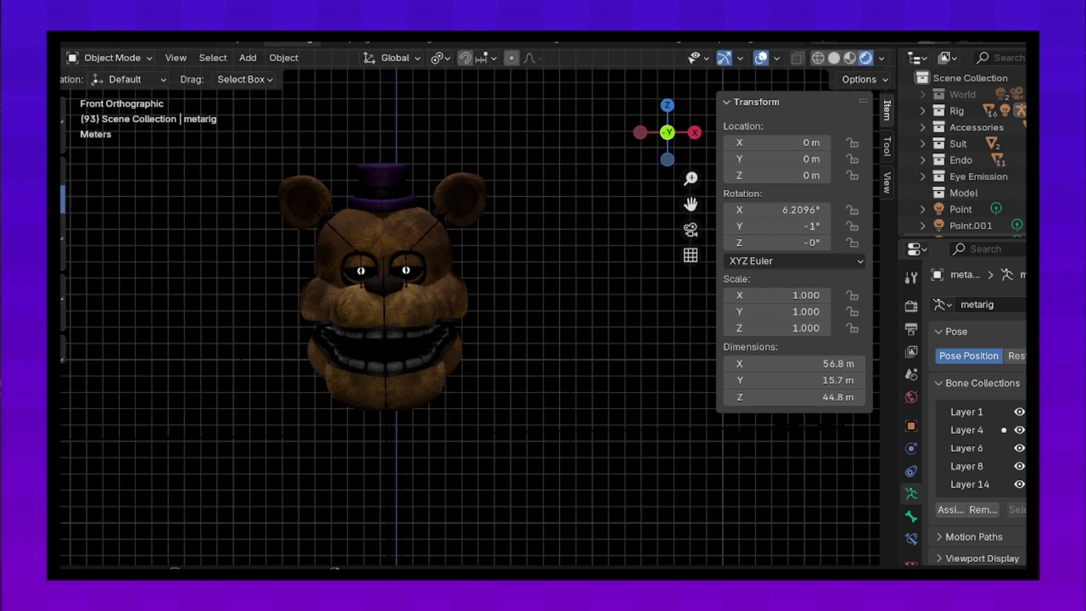
pyautogui.hotkey('alt', 'h')
pyautogui.press('r')
pyautogui.press('Return')
pyautogui.hotkey('shift', 'alt', 'z')
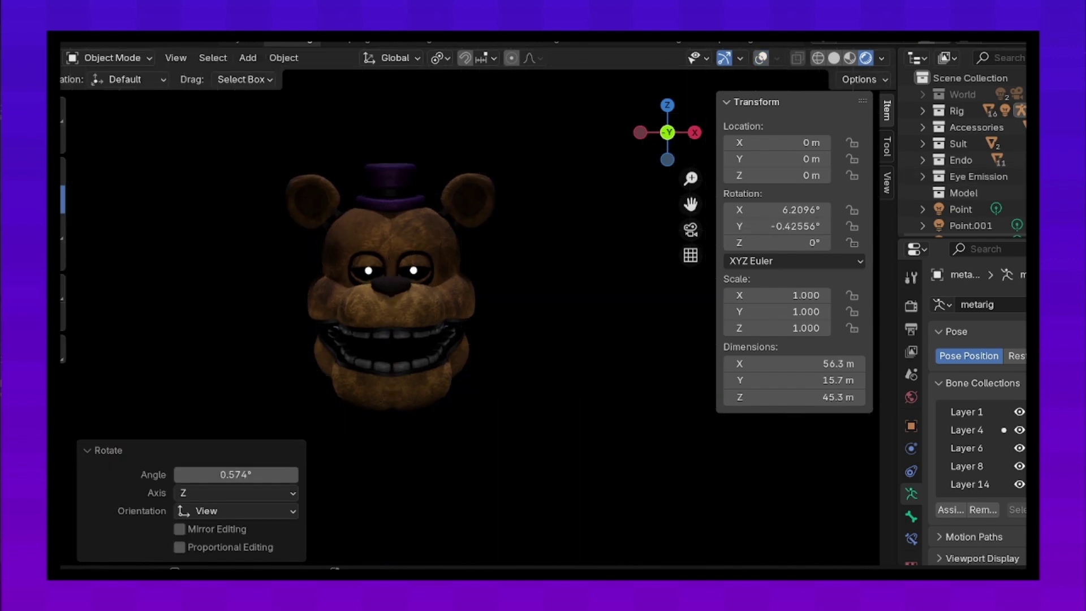
pyautogui.press('h')
pyautogui.press('KP_0')
pyautogui.hotkey('shift', 'alt', 'z')
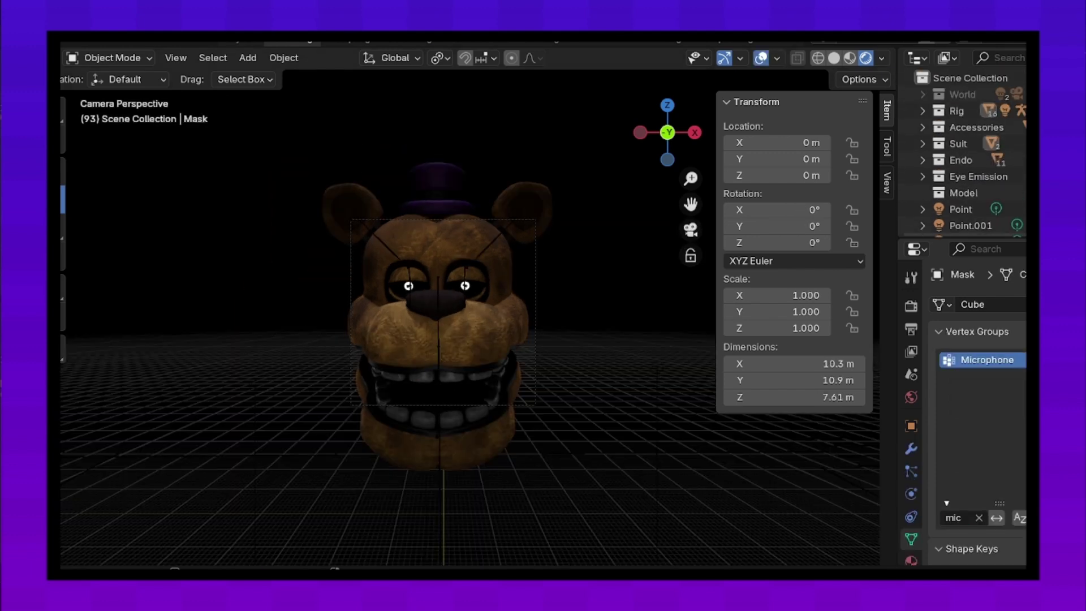
# Step: Pan around the head to locate the camera, then search 'cam' in the Outliner
pyautogui.press('ctrl+KP_3')
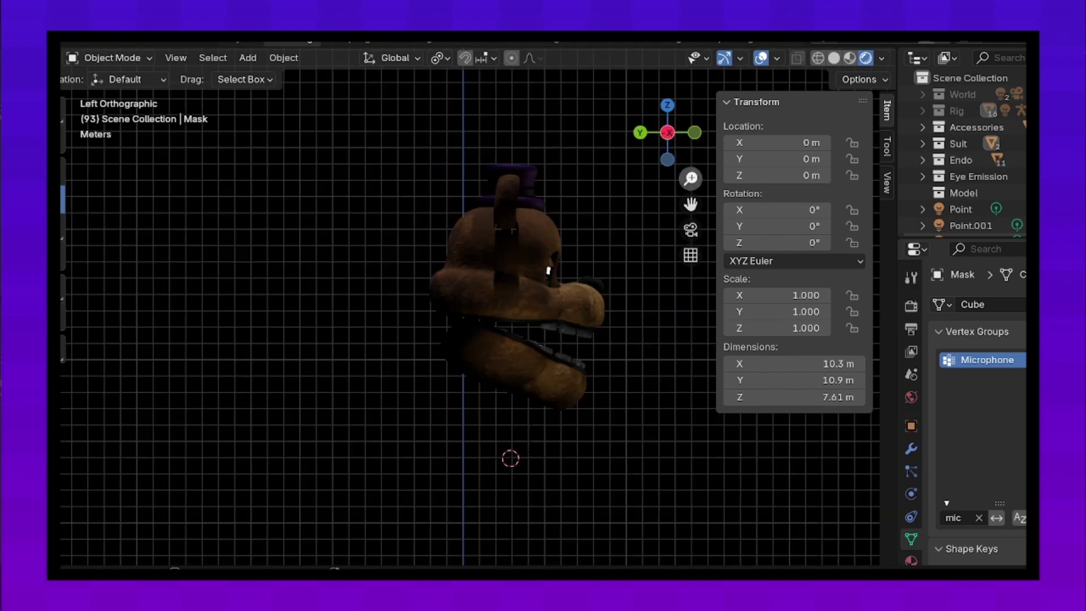
pyautogui.scroll(-7, 469, 317)
pyautogui.keyDown('shift'); pyautogui.moveTo(543, 305); pyautogui.dragTo(243, 325, button='middle'); pyautogui.keyUp('shift')
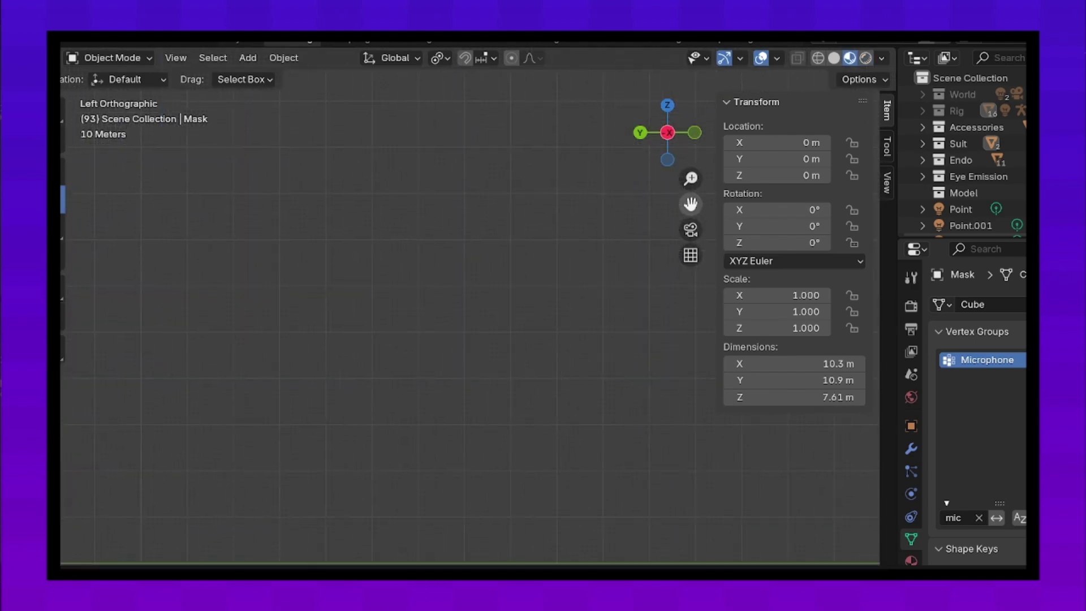
pyautogui.moveTo(691, 204)
pyautogui.mouseDown()
pyautogui.moveTo(724, 204)
pyautogui.moveTo(691, 187)
pyautogui.mouseUp()
pyautogui.click(690, 229)
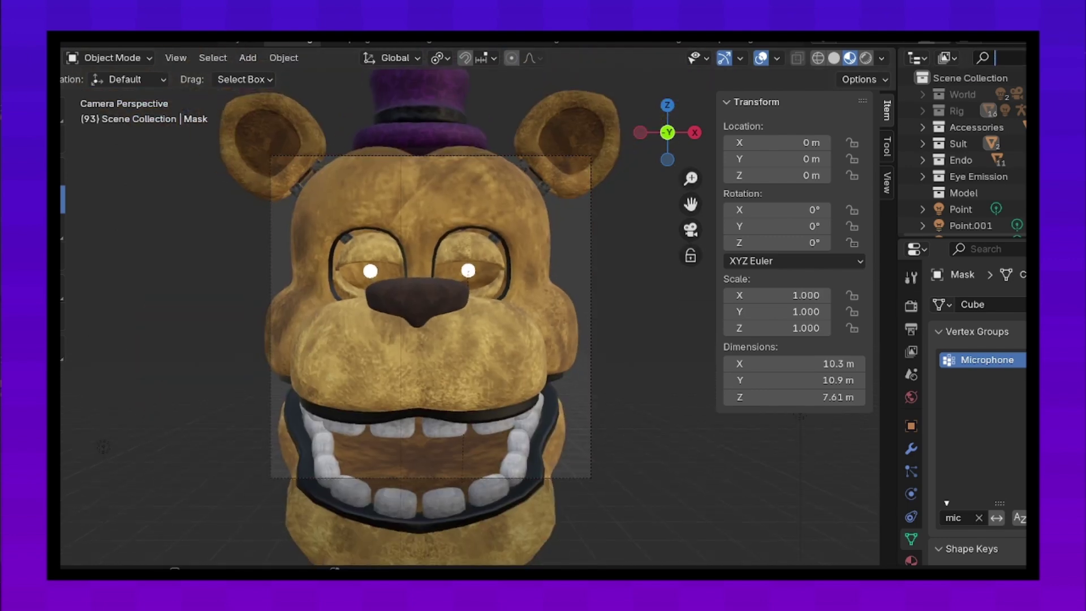
pyautogui.write('cam')
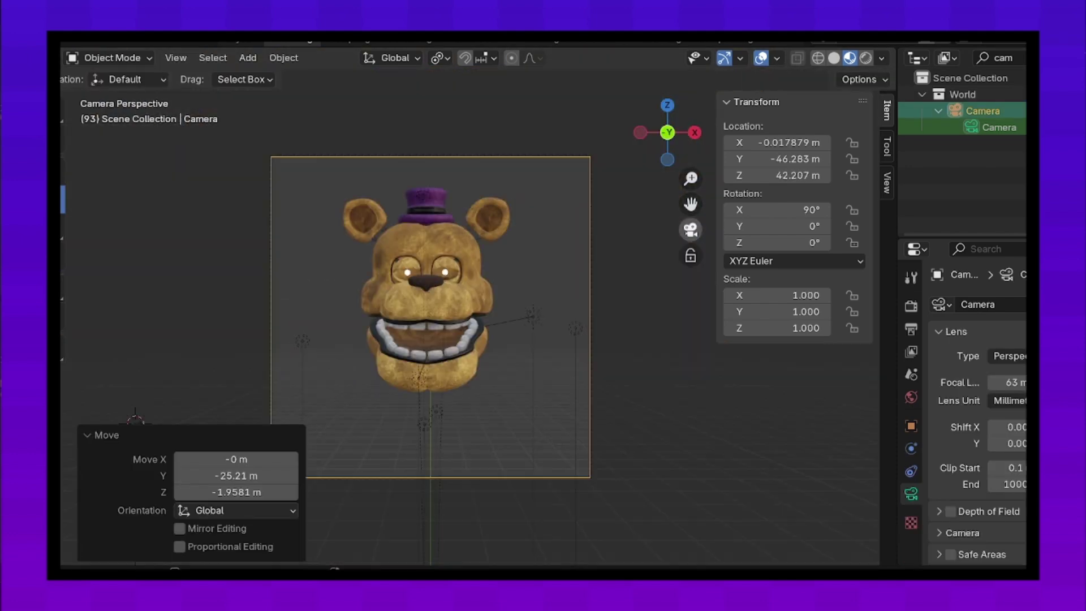
# Step: Move the camera closer to the bear head and tilt it
pyautogui.click(691, 230)
pyautogui.press('g')
pyautogui.click(668, 136)
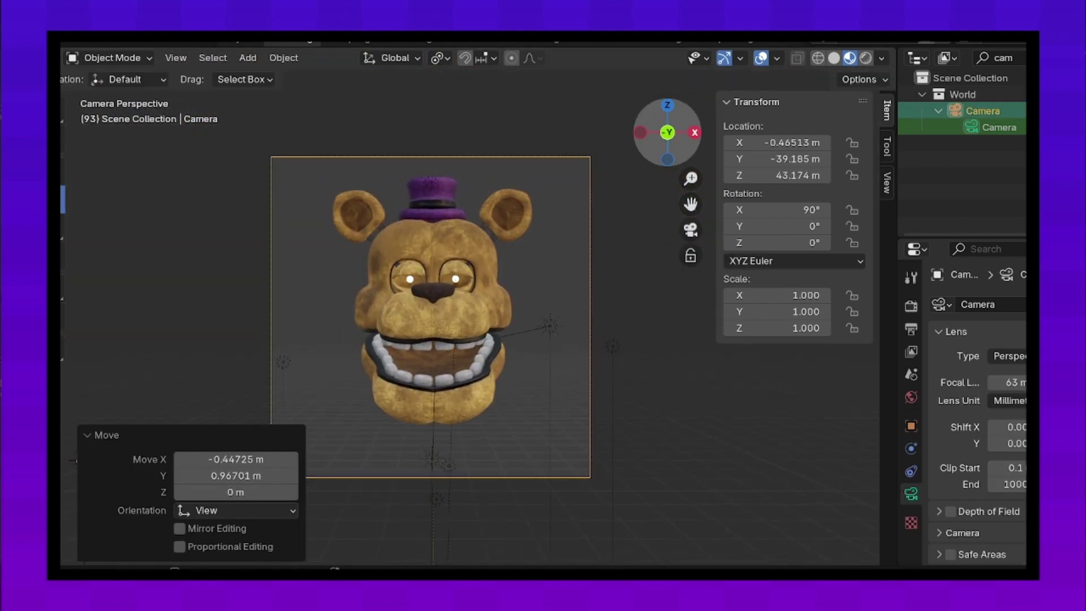
pyautogui.press('KP_0')
pyautogui.press('r')
pyautogui.press('Return')
# Step: Reset the camera's X rotation to 90° and centre it on the bear head
pyautogui.press('KP_0')
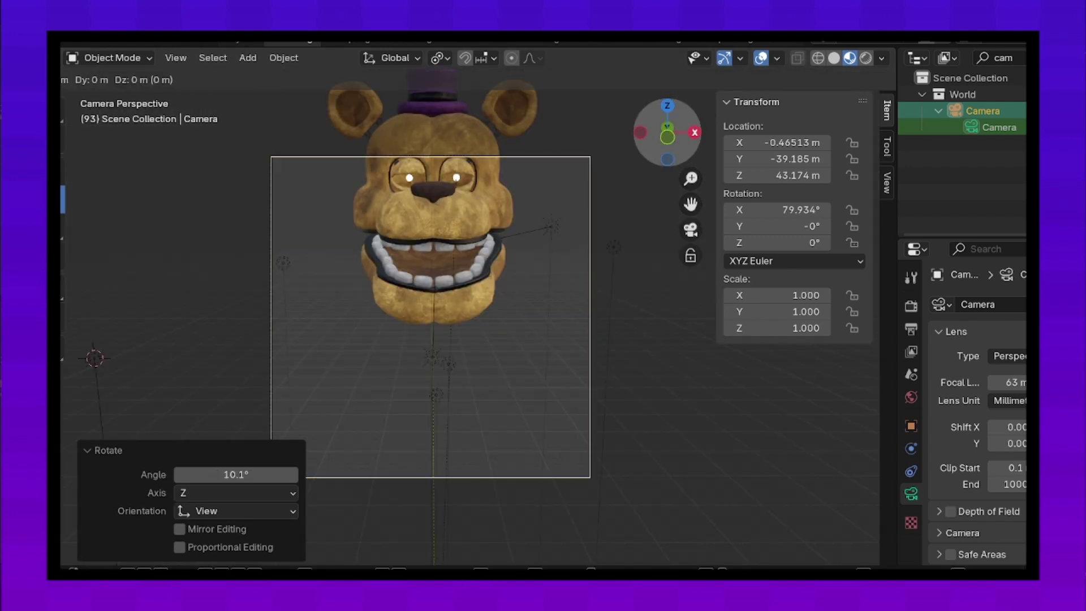
pyautogui.moveTo(780, 210); pyautogui.dragTo(803, 210)
pyautogui.press('g')
pyautogui.press('Return')
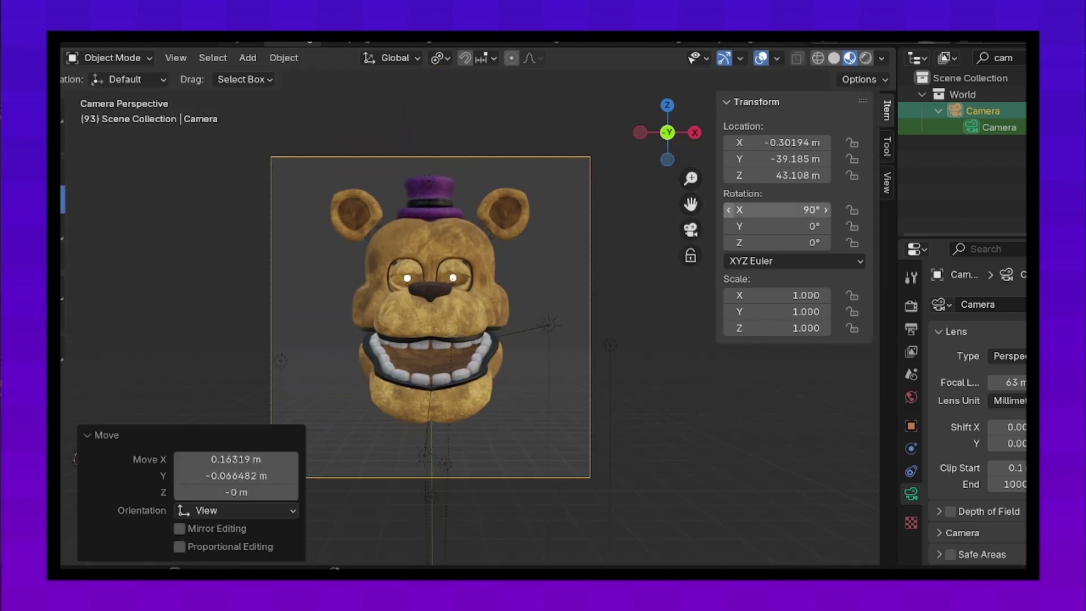
# Step: Deselect the camera, switch to Rendered shading, and clear the Outliner search
pyautogui.hotkey('alt', 'a')
pyautogui.press('z')
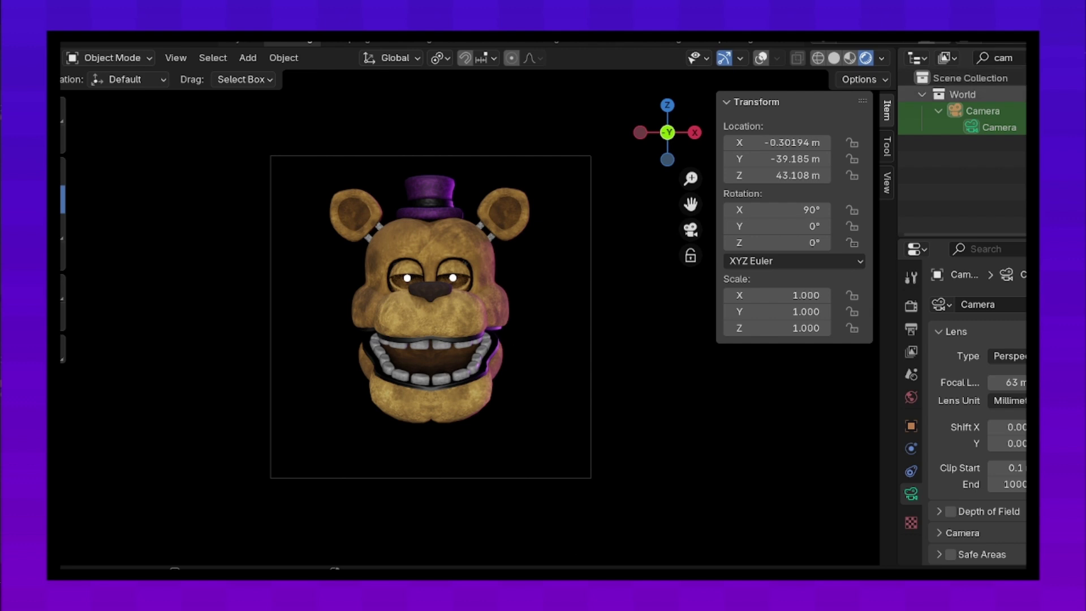
pyautogui.press('BackSpace')
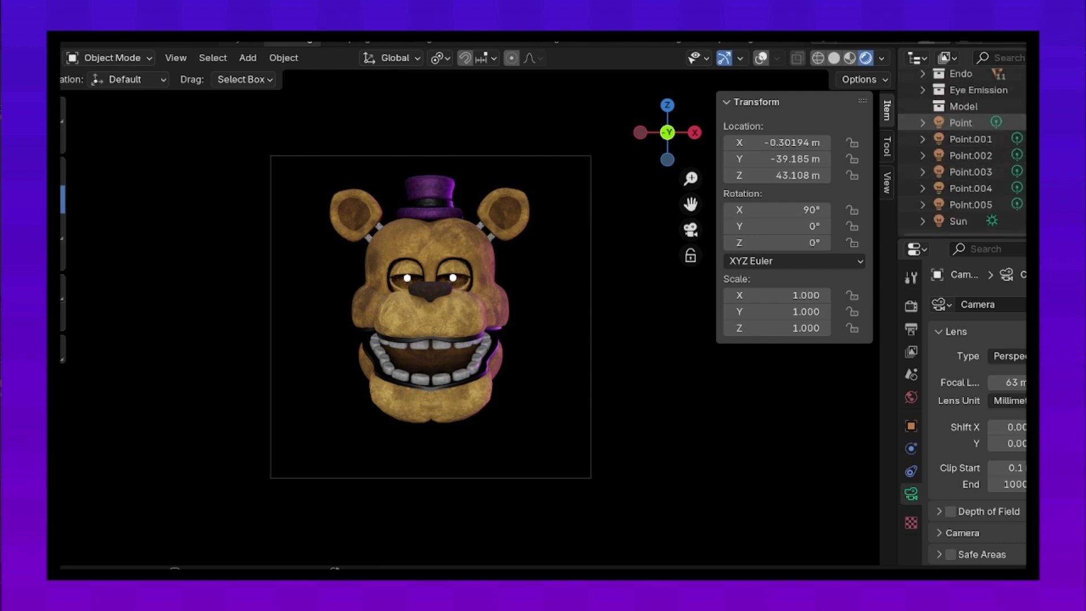
# Step: Hide the Light sun lamp and the pinkish Light.001
pyautogui.scroll(5, 961, 152)
pyautogui.press('h')
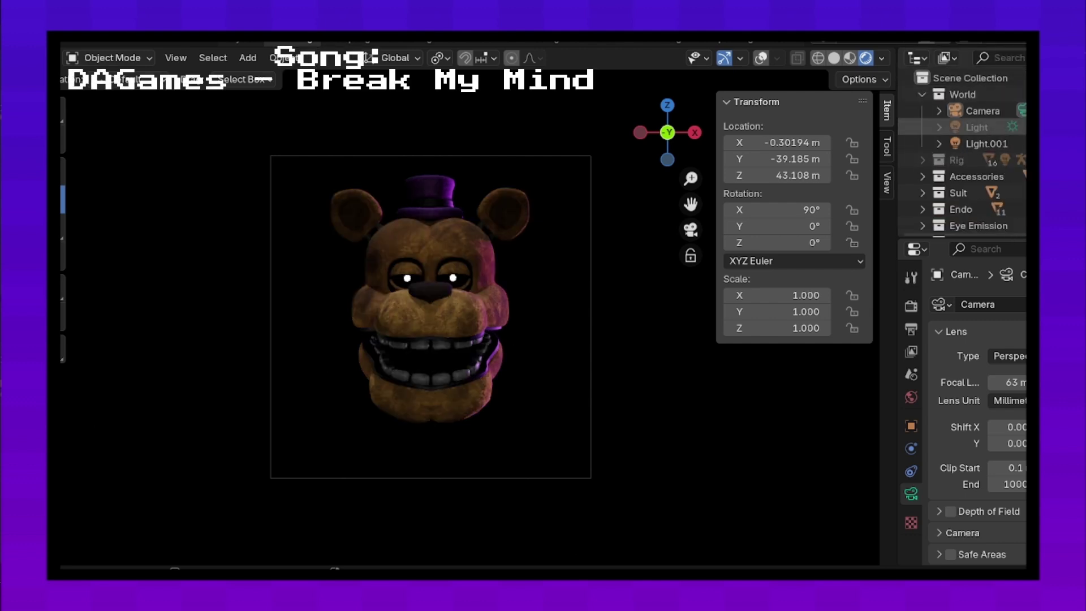
pyautogui.press('Down')
pyautogui.press('h')
# Step: Add a new point light and make its colour magenta-purple
pyautogui.hotkey('shift', 'a')
pyautogui.click(708, 322)
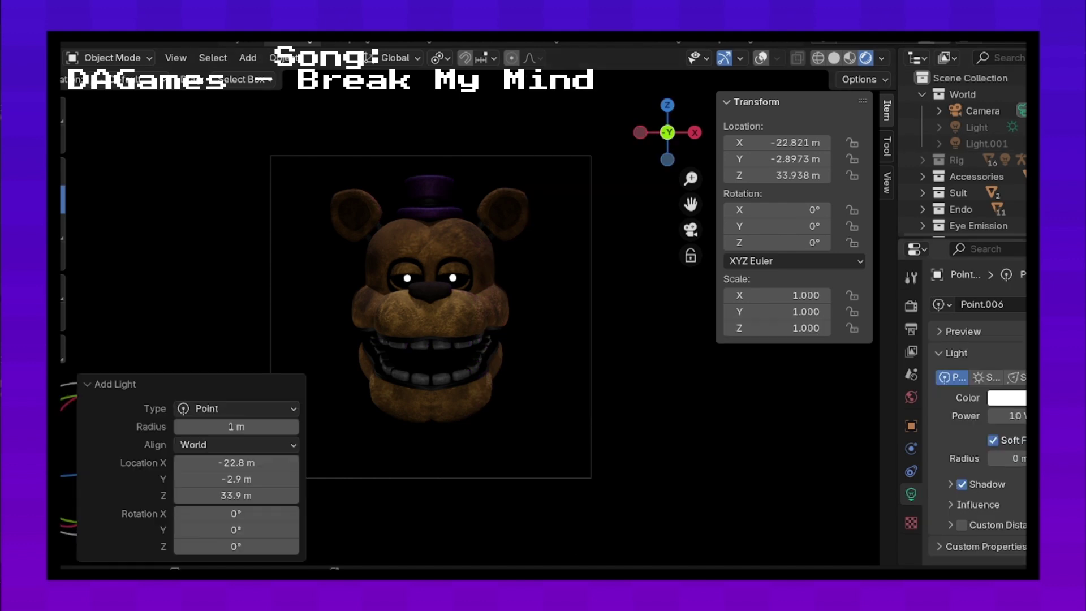
pyautogui.click(1007, 398)
pyautogui.moveTo(991, 290); pyautogui.dragTo(1017, 270)
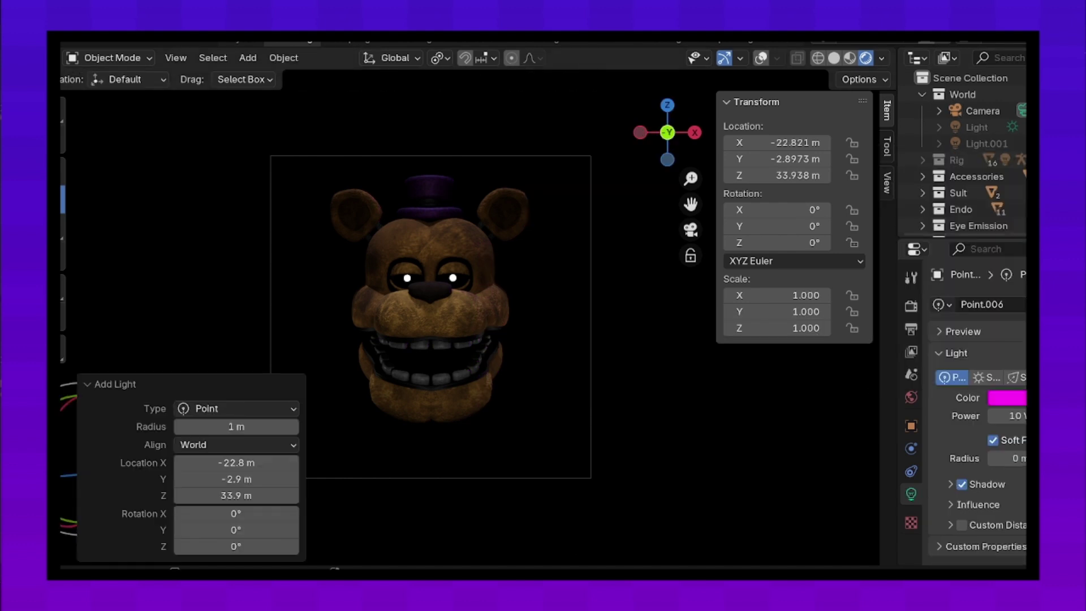
# Step: Place the point light beside the head, slightly left and lower
pyautogui.press('g')
pyautogui.press('Return')
pyautogui.press('g')
pyautogui.press('Return')
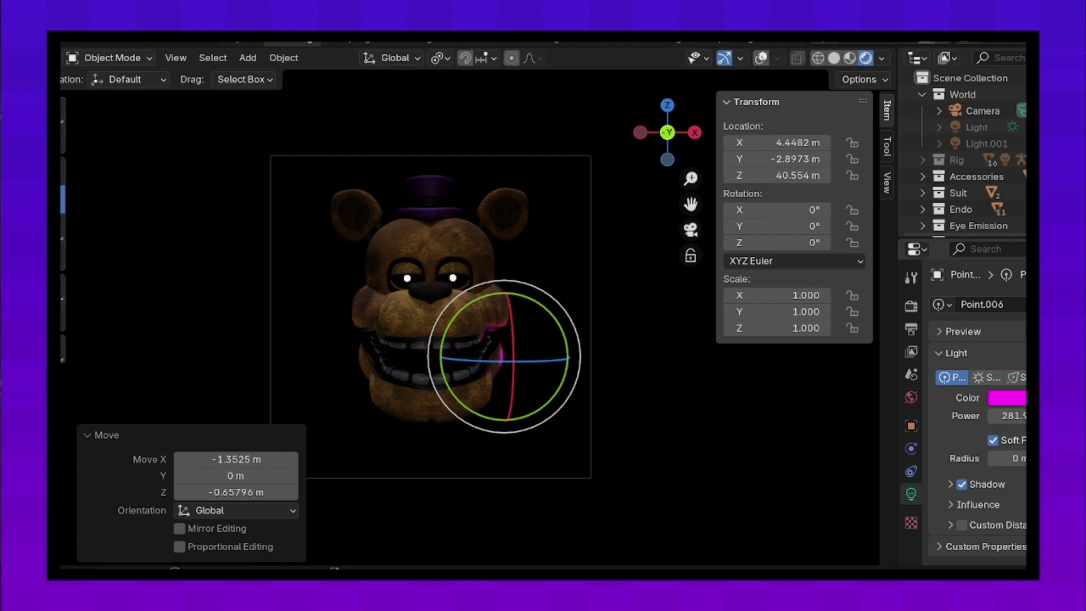
# Step: Raise the point light higher and set its power to about 309 W
pyautogui.click(1007, 398)
pyautogui.press('g')
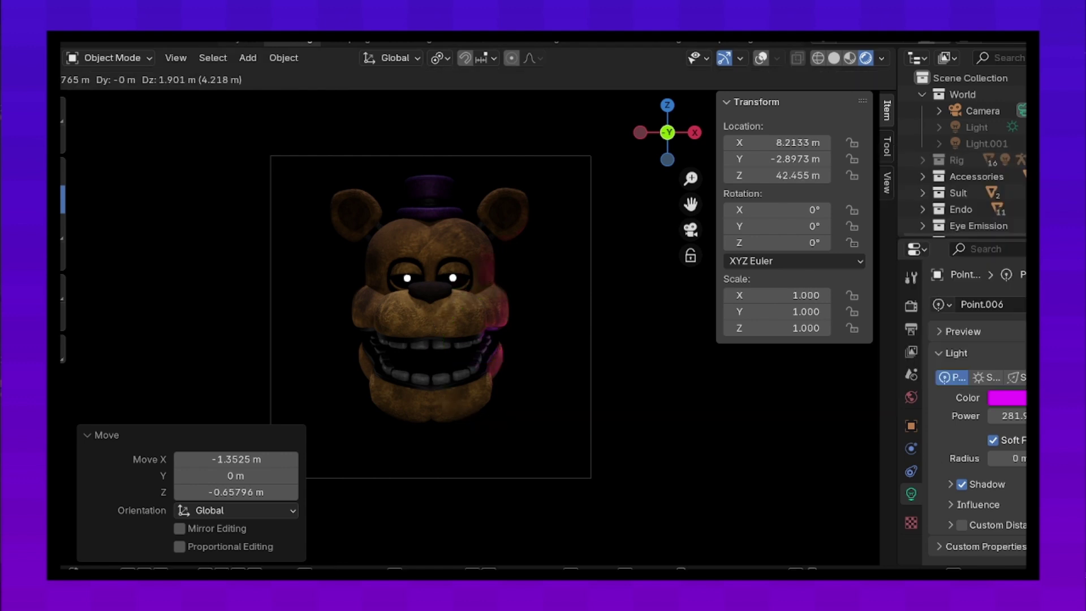
pyautogui.press('Return')
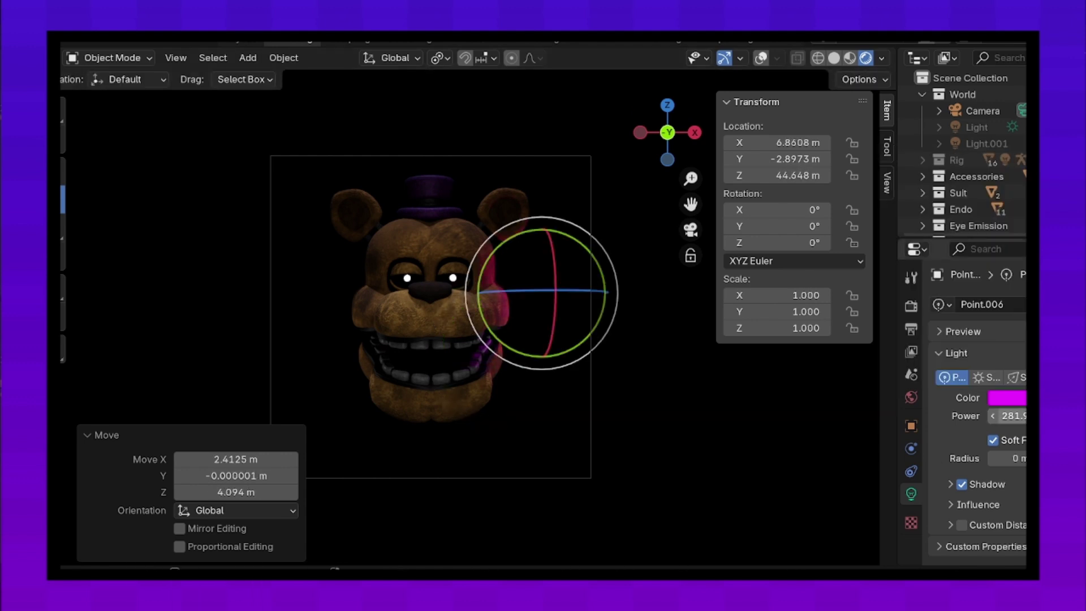
pyautogui.moveTo(1010, 415); pyautogui.dragTo(1015, 416)
pyautogui.click(1007, 398)
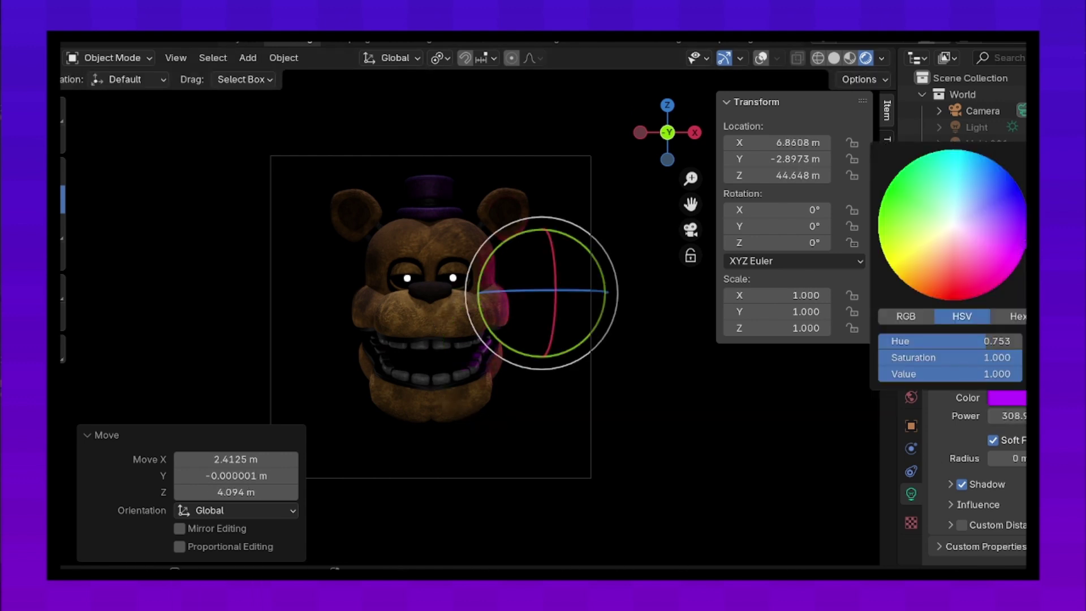
# Step: Inspect the purple lighting on the head with the gizmo cleared, then restore overlays
pyautogui.scroll(2, 430, 317)
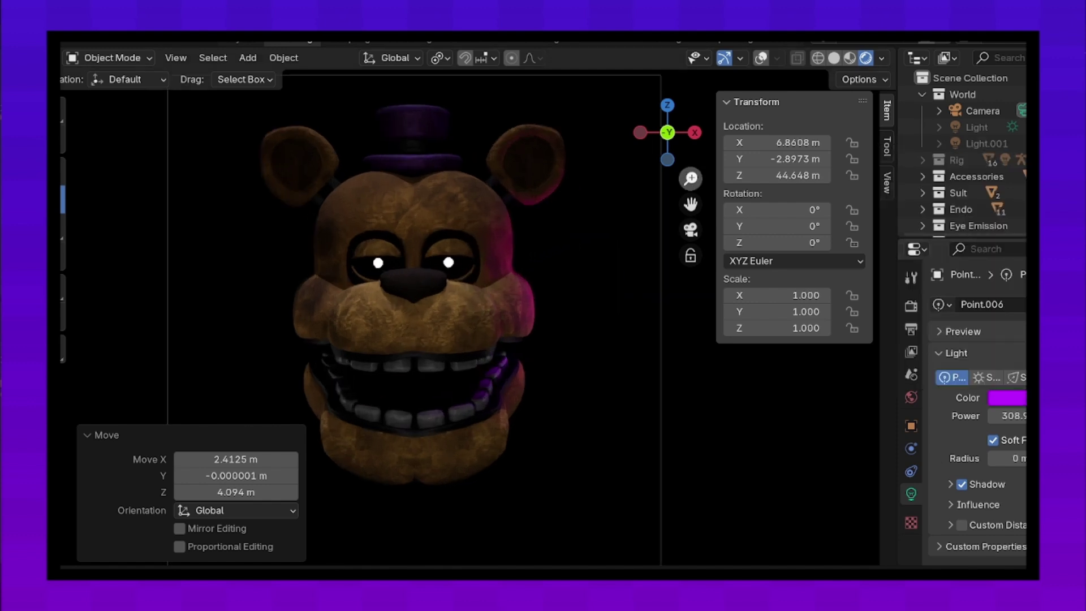
pyautogui.scroll(2, 431, 317)
pyautogui.scroll(-3, 961, 159)
pyautogui.scroll(-2, 961, 158)
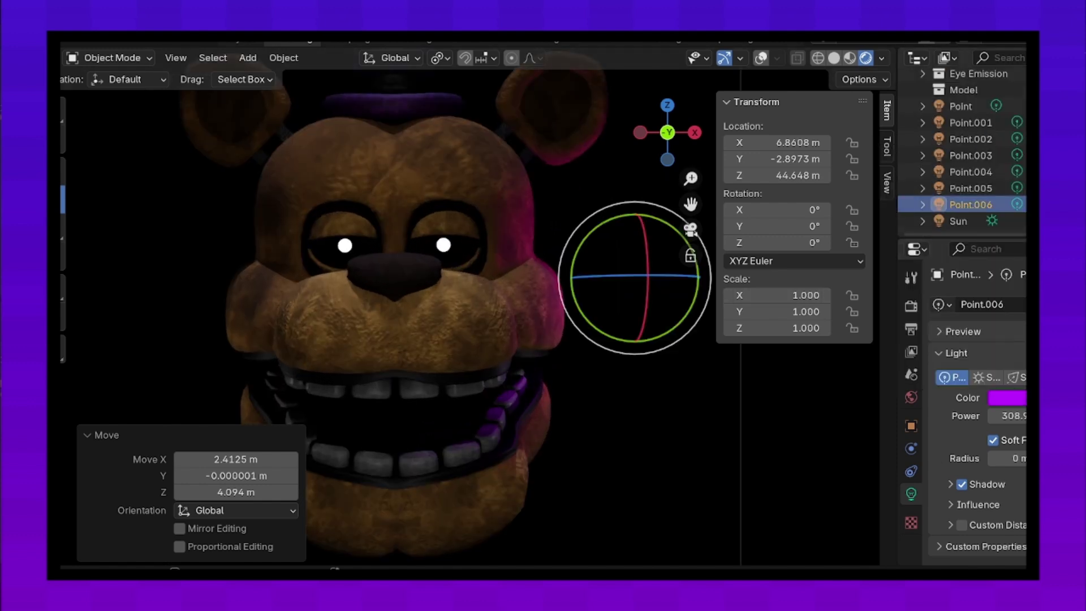
pyautogui.hotkey('alt', 'a')
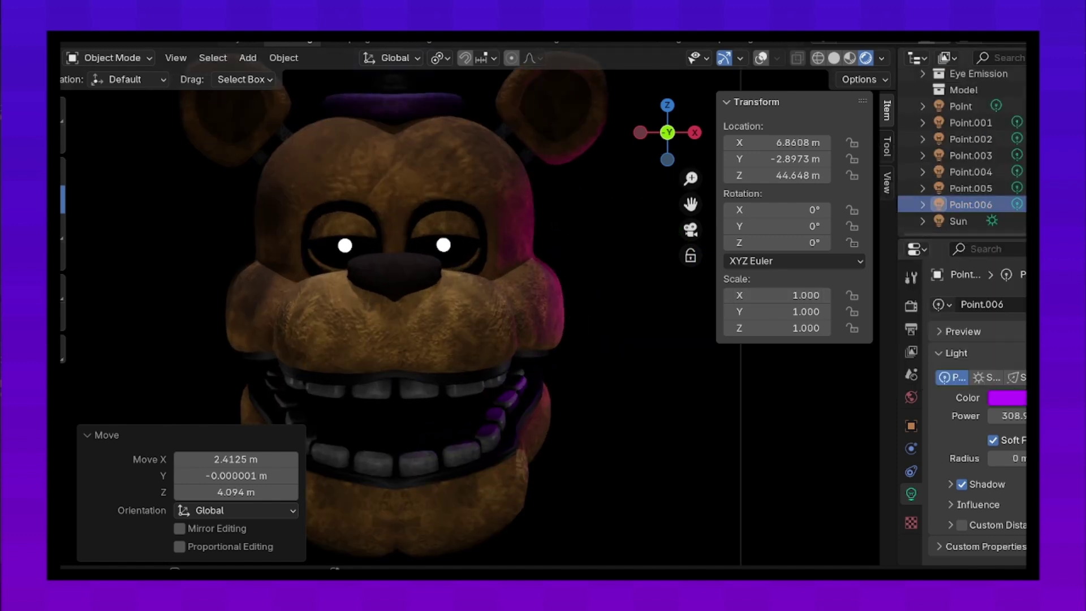
pyautogui.scroll(5, 962, 158)
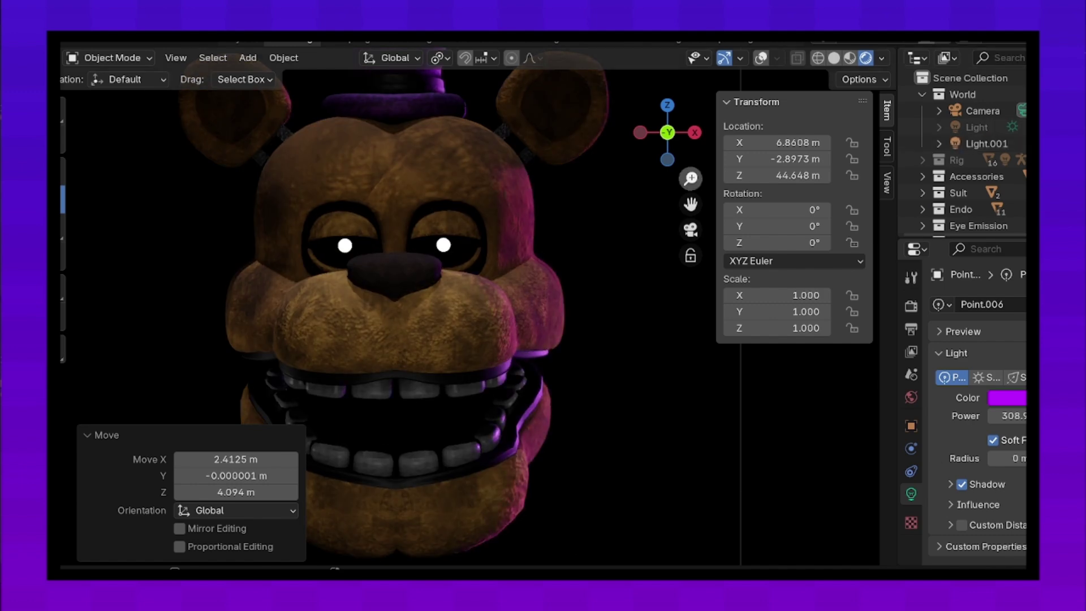
pyautogui.scroll(-4, 430, 294)
pyautogui.hotkey('shift', 'alt', 'z')
# Step: Nudge the camera to recentre the head, then open the Spring Bonnie file
pyautogui.click(982, 111)
pyautogui.press('g')
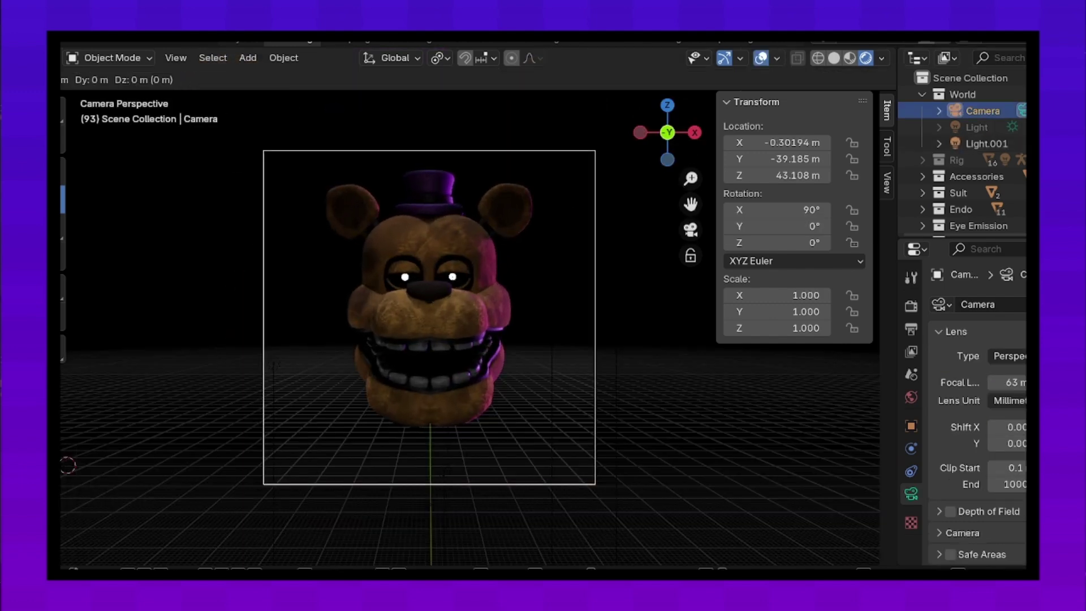
pyautogui.press('Return')
pyautogui.hotkey('shift', 'alt', 'z')
pyautogui.hotkey('alt', 'a')
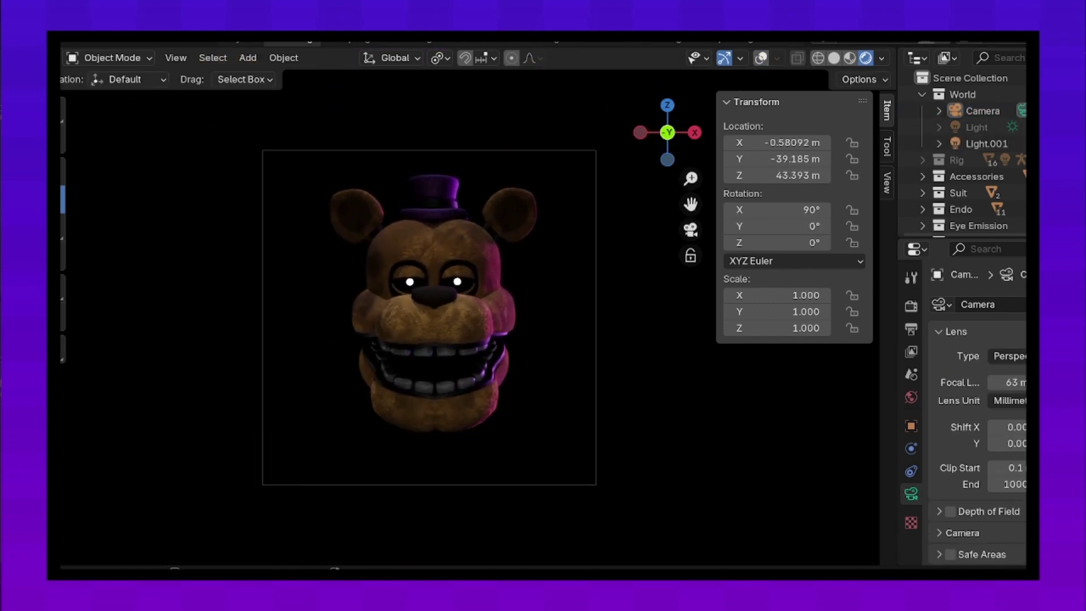
pyautogui.hotkey('ctrl', 'z')
pyautogui.click(102, 42)
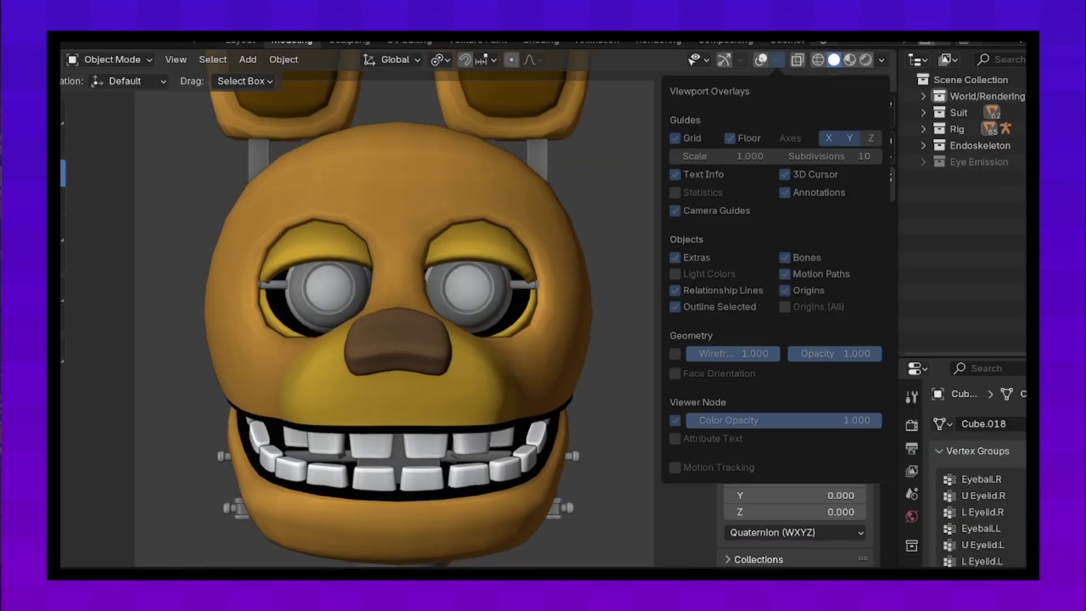
# Step: In front orthographic view, delete the right leg and the body parts below the head
pyautogui.scroll(-4, 396, 311)
pyautogui.moveTo(668, 134); pyautogui.dragTo(676, 127)
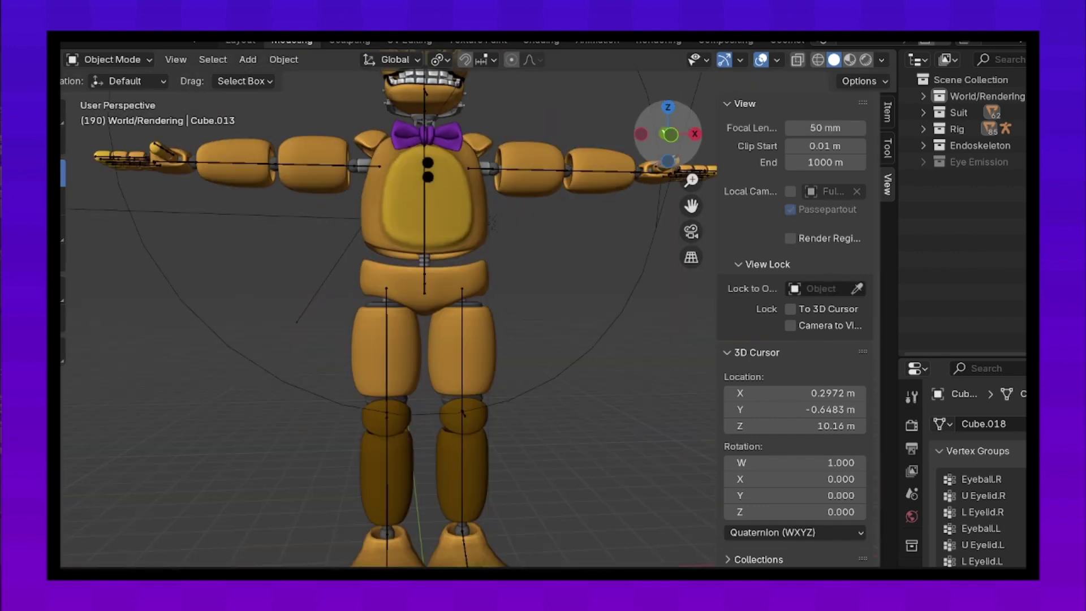
pyautogui.click(668, 134)
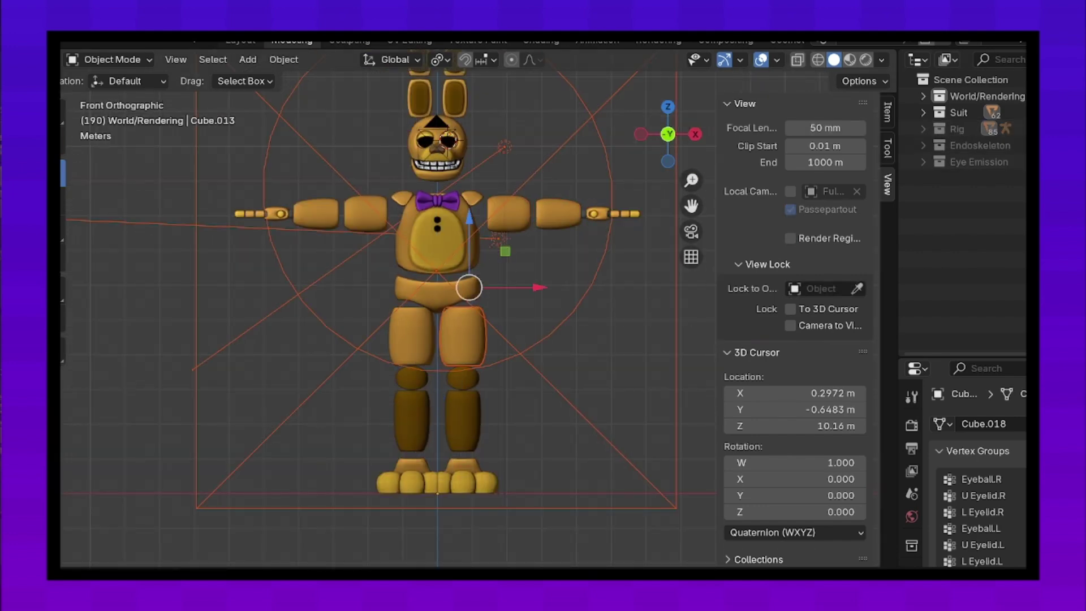
pyautogui.click(463, 337)
pyautogui.moveTo(450, 325); pyautogui.dragTo(634, 495)
pyautogui.rightClick(350, 561)
pyautogui.click(351, 561)
pyautogui.moveTo(219, 96); pyautogui.dragTo(618, 523)
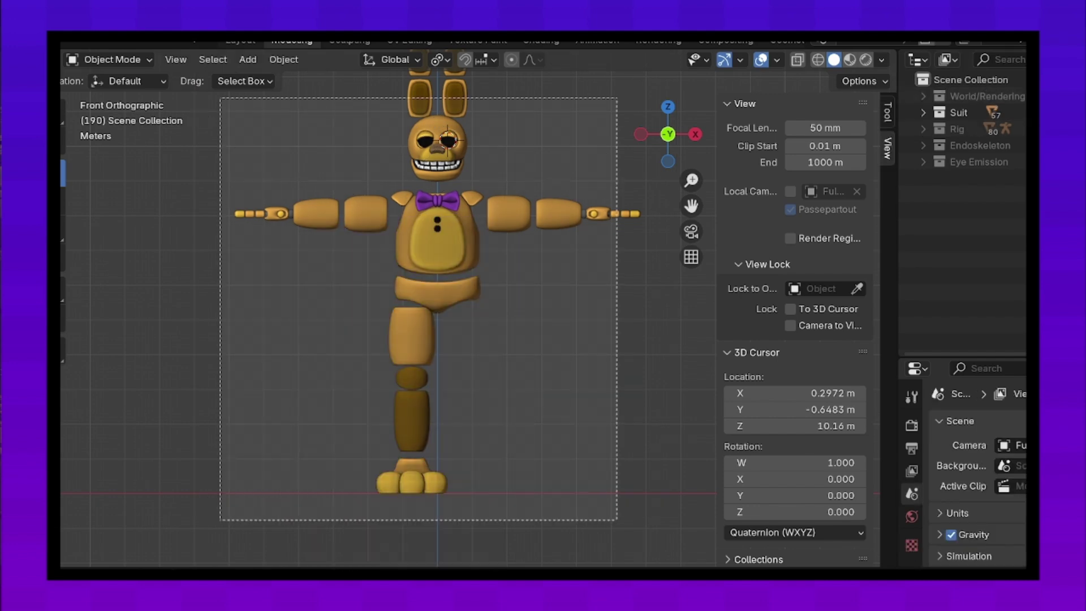
pyautogui.rightClick(339, 277)
pyautogui.click(328, 277)
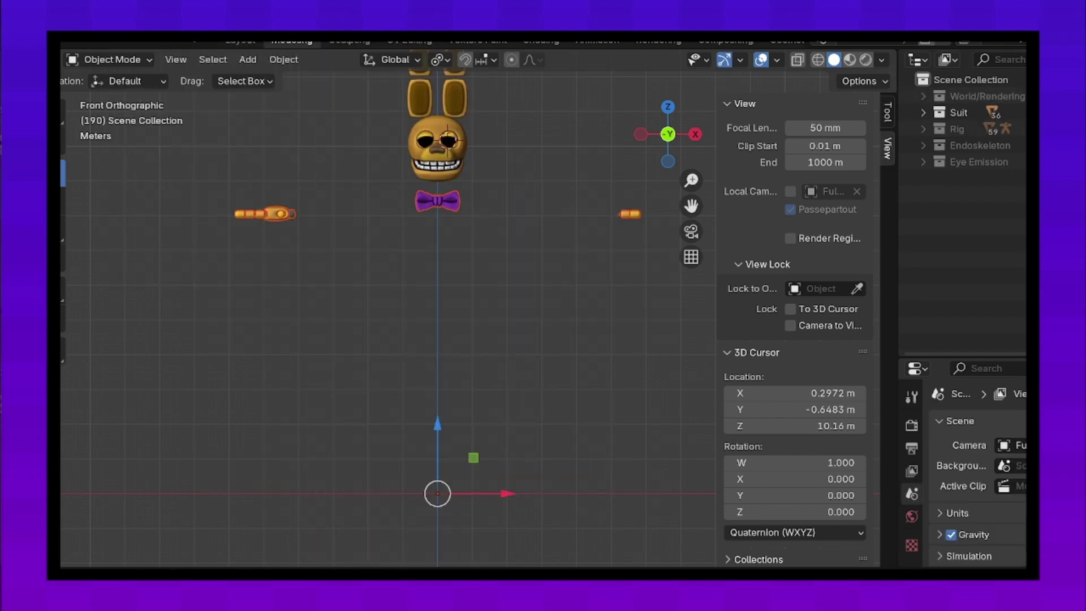
# Step: Reveal the hidden endoskeleton and delete it plus the leftover part under the head
pyautogui.moveTo(691, 205); pyautogui.dragTo(670, 301)
pyautogui.hotkey('alt', 'h')
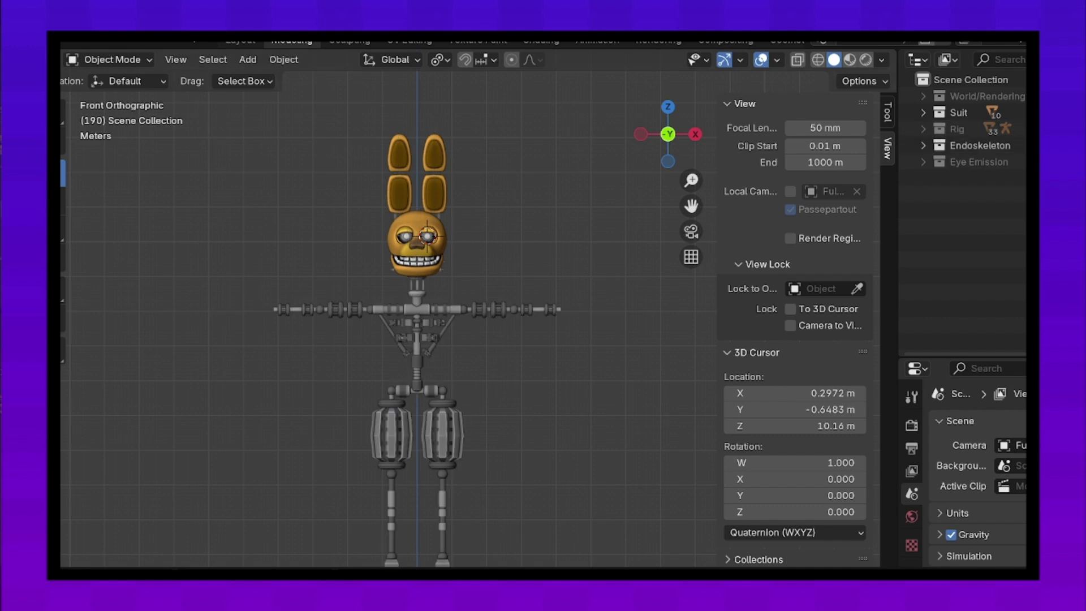
pyautogui.moveTo(691, 205); pyautogui.dragTo(752, 98)
pyautogui.moveTo(271, 164); pyautogui.dragTo(628, 498)
pyautogui.rightClick(339, 273)
pyautogui.click(340, 273)
pyautogui.moveTo(691, 205); pyautogui.dragTo(691, 272)
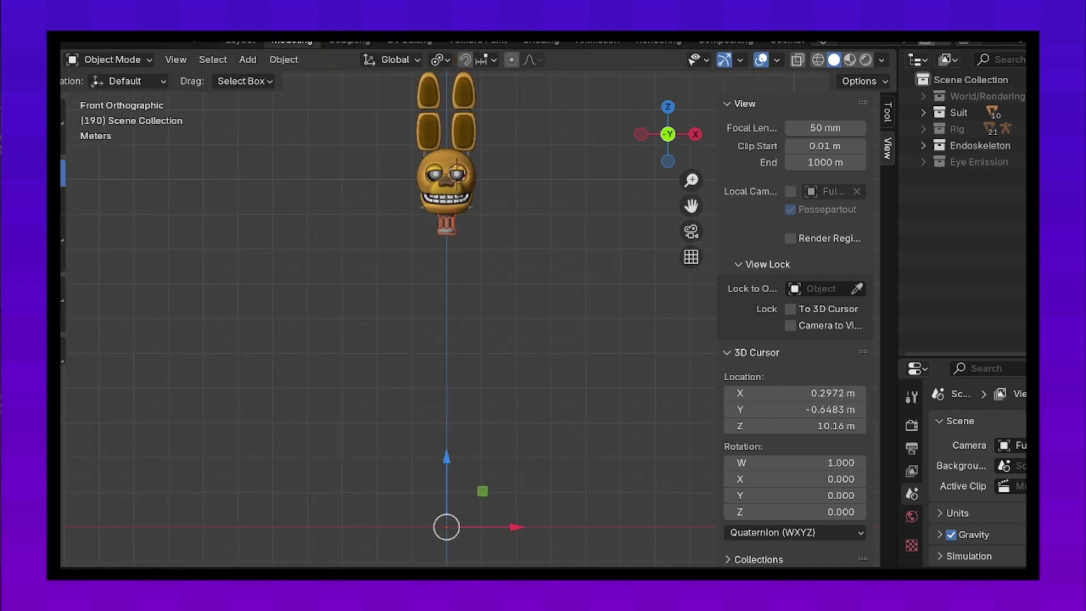
pyautogui.rightClick(339, 274)
pyautogui.click(339, 274)
# Step: Delete the metal eye part and the eyeballs, undoing one extra deletion
pyautogui.scroll(5, 452, 147)
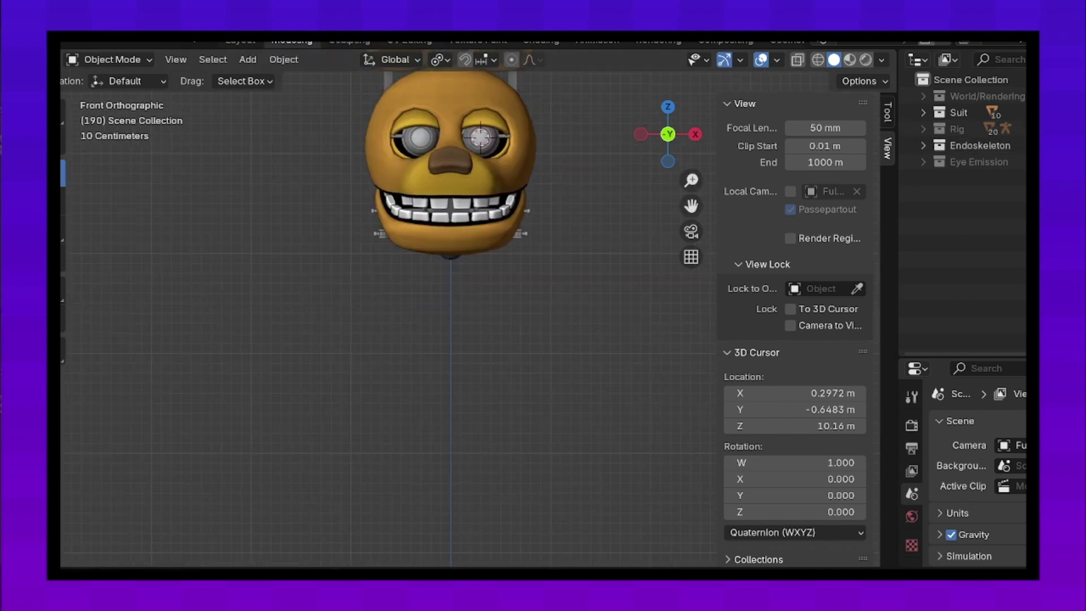
pyautogui.click(417, 134)
pyautogui.rightClick(417, 134)
pyautogui.click(407, 369)
pyautogui.click(484, 139)
pyautogui.rightClick(480, 138)
pyautogui.click(424, 369)
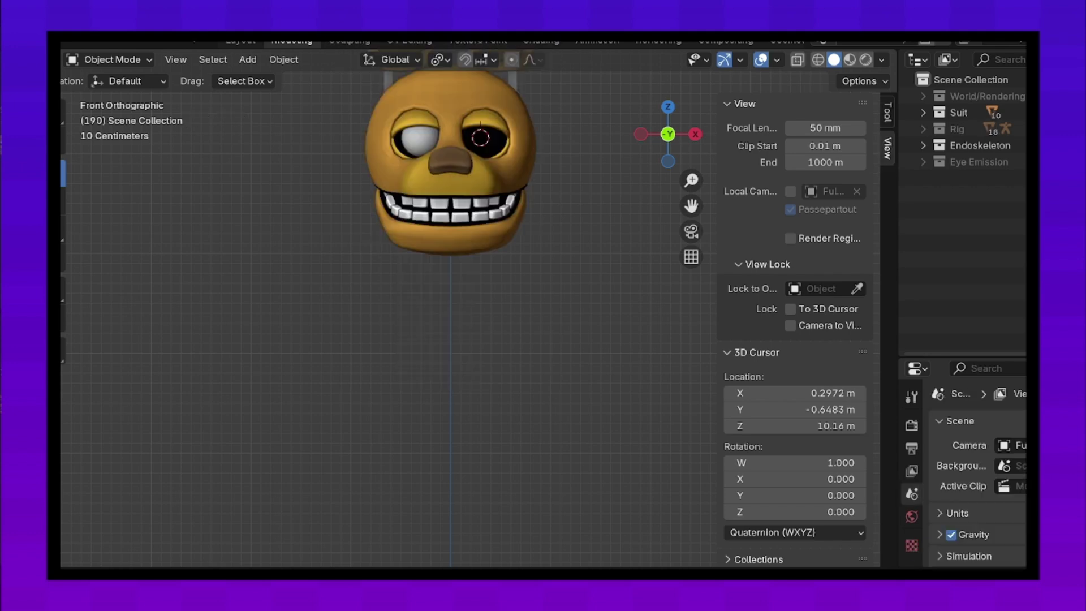
pyautogui.rightClick(413, 138)
pyautogui.click(351, 369)
pyautogui.rightClick(480, 139)
pyautogui.click(424, 369)
pyautogui.hotkey('ctrl', 'z')
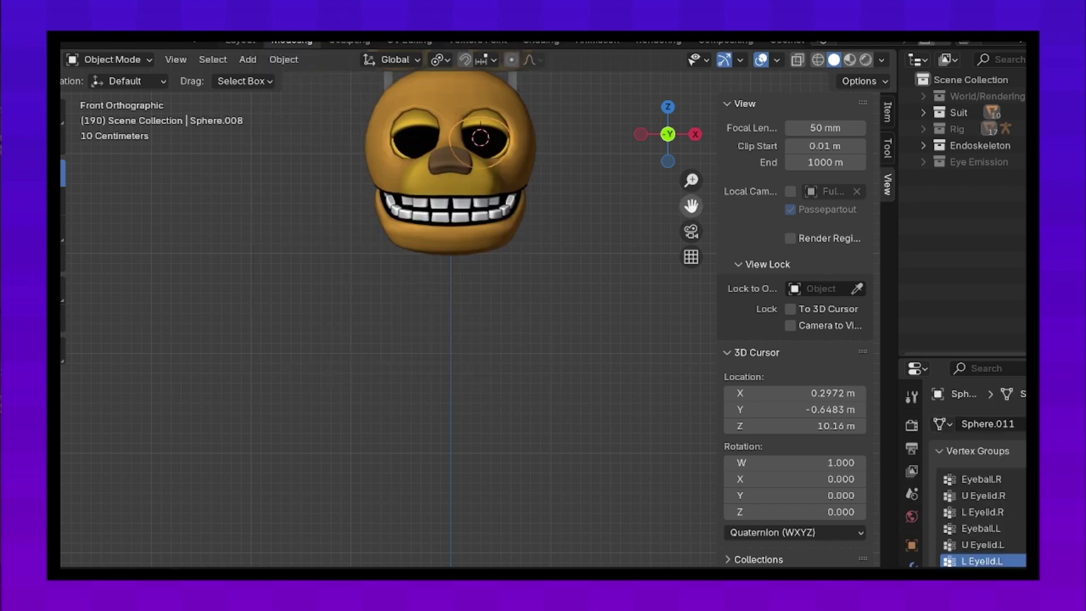
# Step: Select the metarig and adjust the view around the head
pyautogui.moveTo(691, 205); pyautogui.dragTo(691, 299)
pyautogui.click(1005, 128)
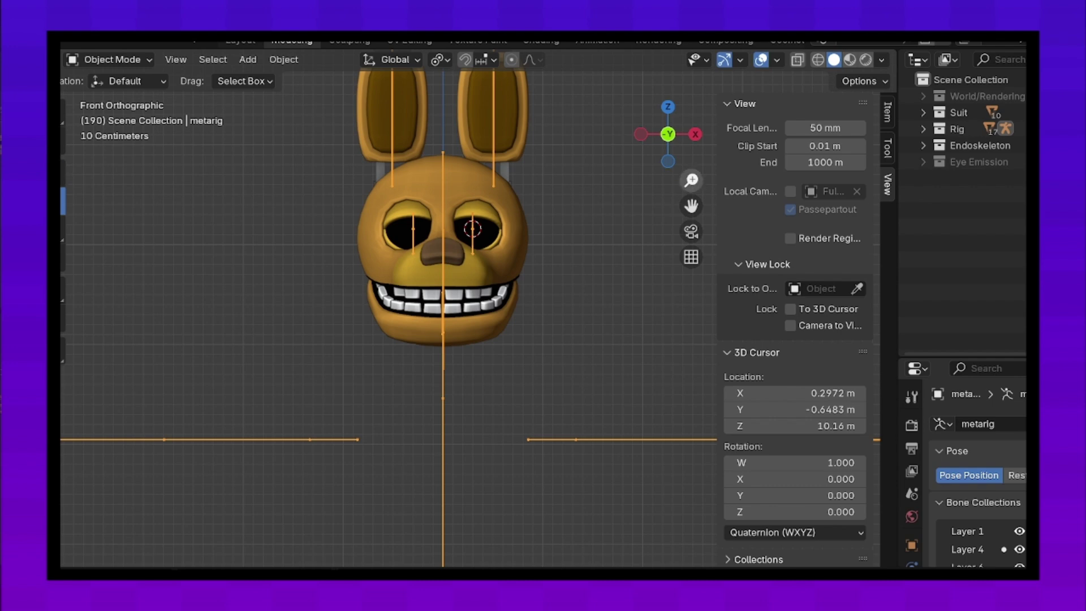
pyautogui.scroll(-5, 457, 290)
pyautogui.moveTo(467, 475); pyautogui.dragTo(474, 291)
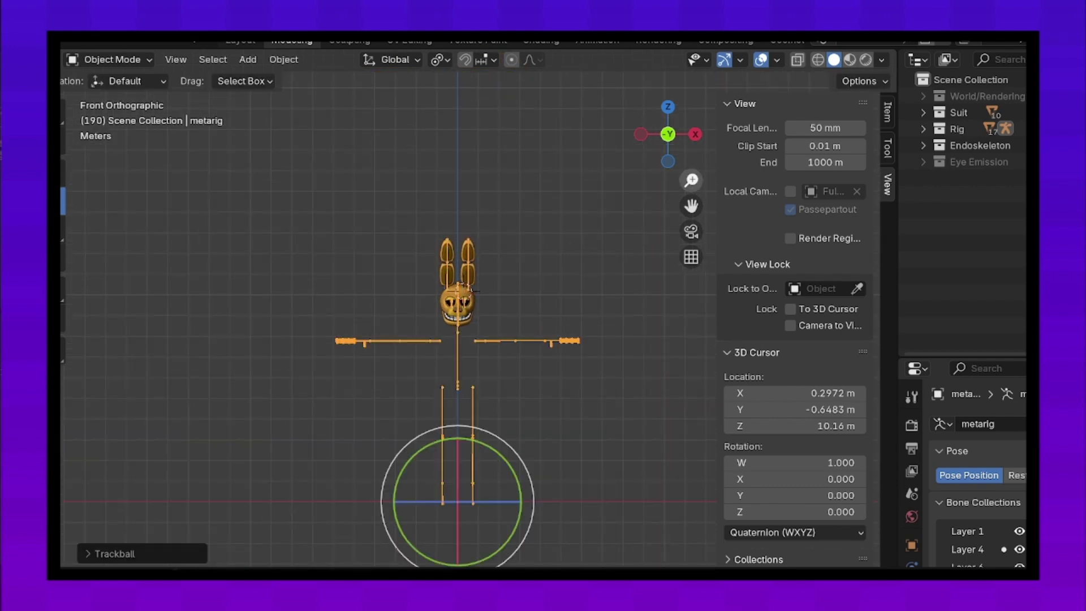
pyautogui.scroll(10, 474, 291)
pyautogui.scroll(2, 474, 290)
pyautogui.press('KP_0')
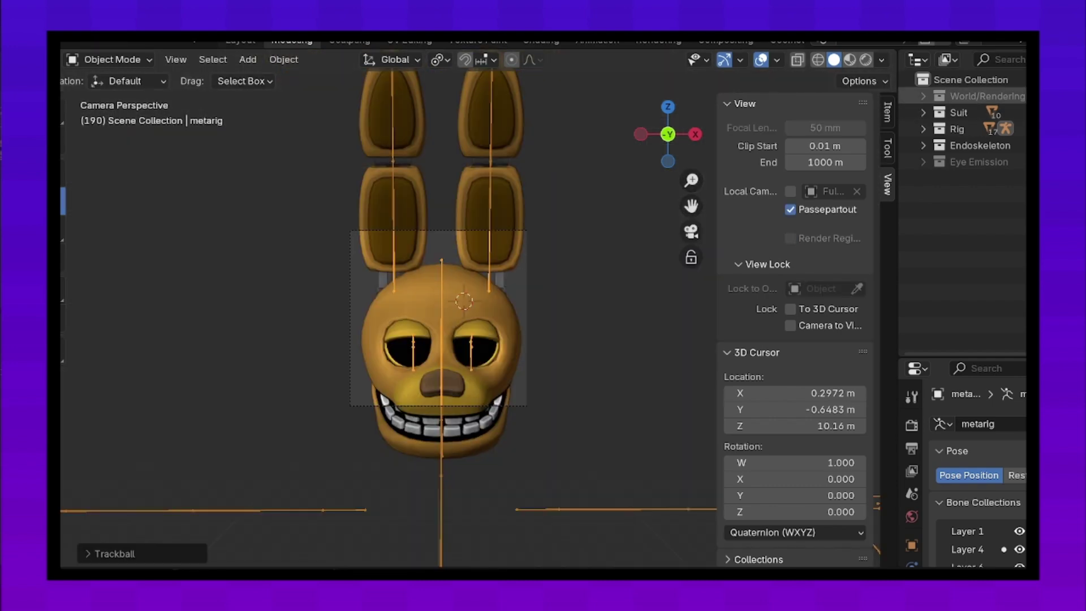
pyautogui.click(527, 317)
pyautogui.press('ctrl+KP_1')
pyautogui.press('KP_3')
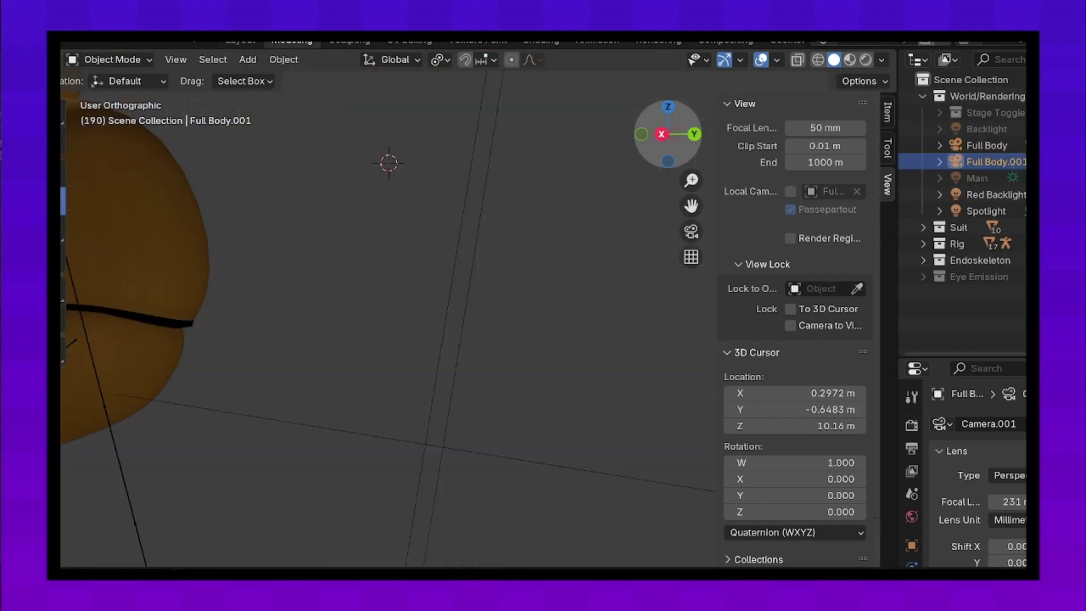
pyautogui.scroll(-3, 388, 317)
pyautogui.press('g')
pyautogui.press('Return')
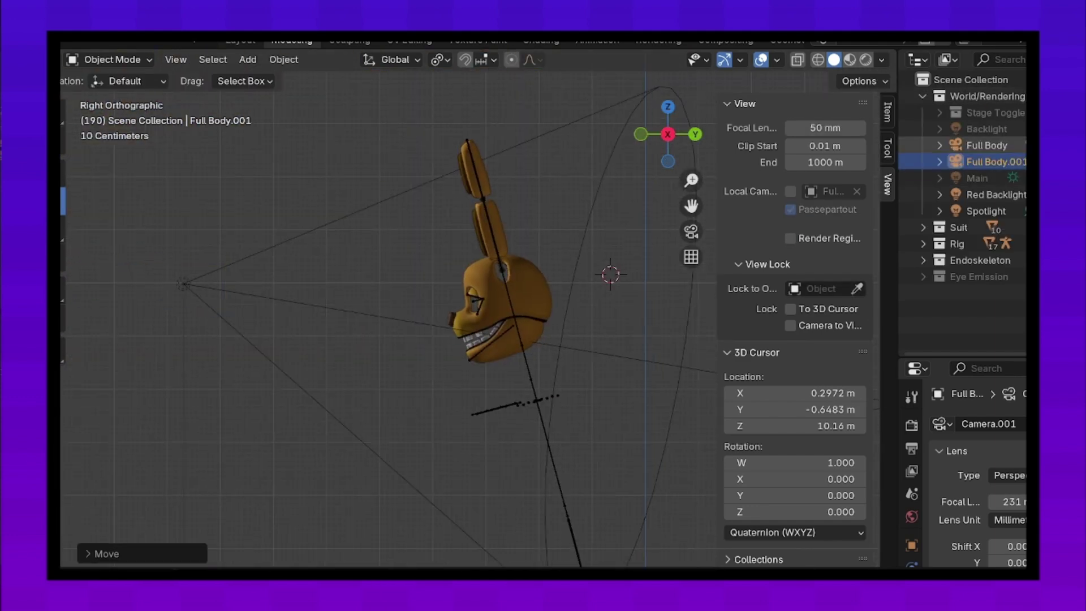
pyautogui.rightClick(987, 96)
pyautogui.click(956, 151)
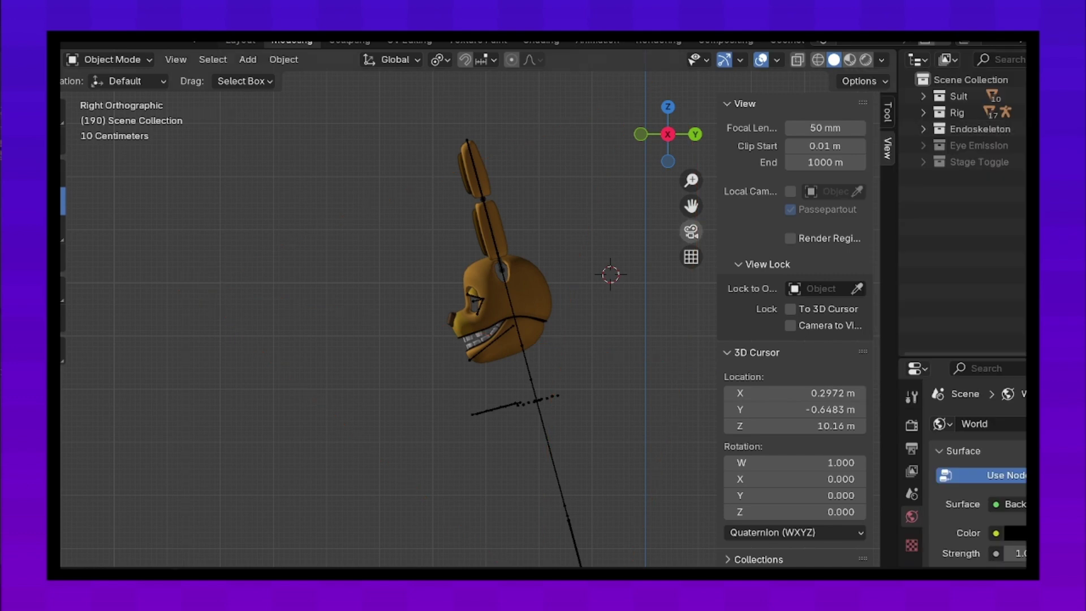
pyautogui.press('KP_1')
pyautogui.click(62, 40)
pyautogui.press('Escape')
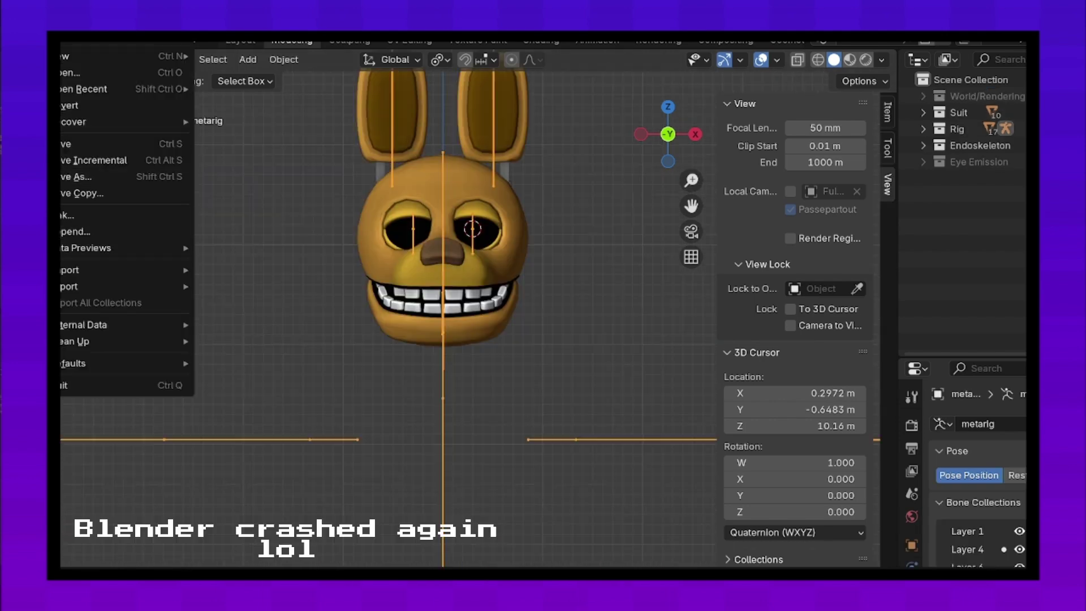
pyautogui.press('Escape')
# Step: Append the bear file's World collection with camera and lights, then view through the camera
pyautogui.click(988, 96)
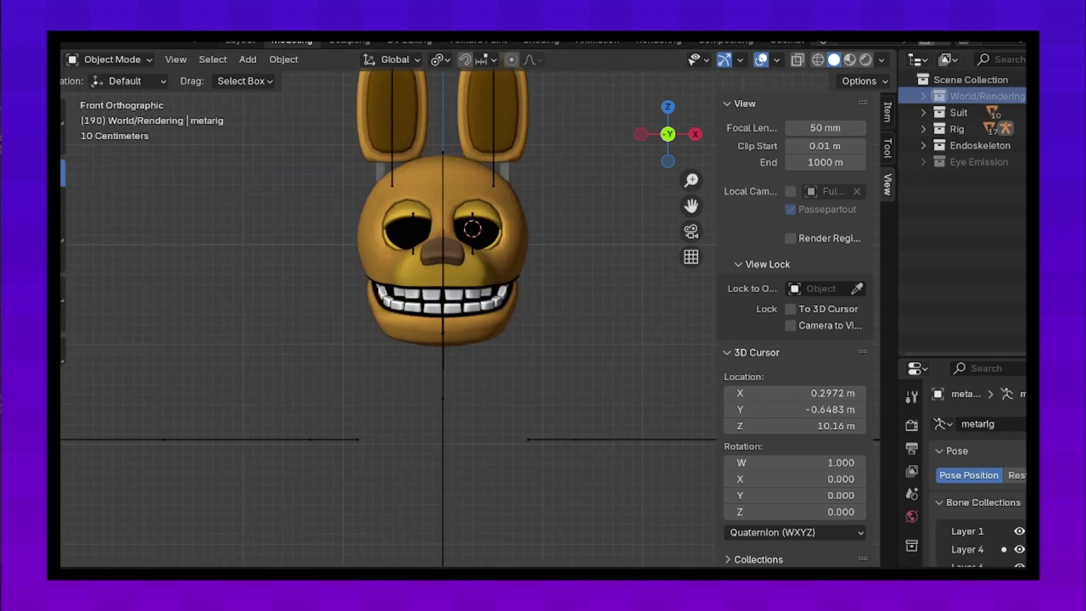
pyautogui.click(62, 56)
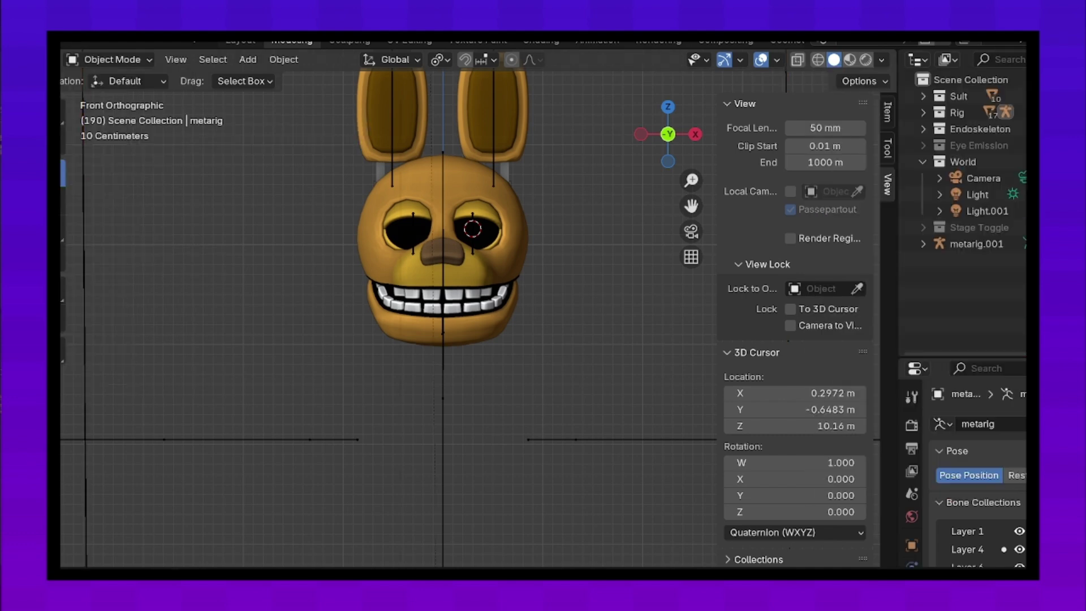
pyautogui.press('KP_0')
# Step: Select the appended Camera, check its view, and delete the duplicate metarig.001
pyautogui.click(983, 179)
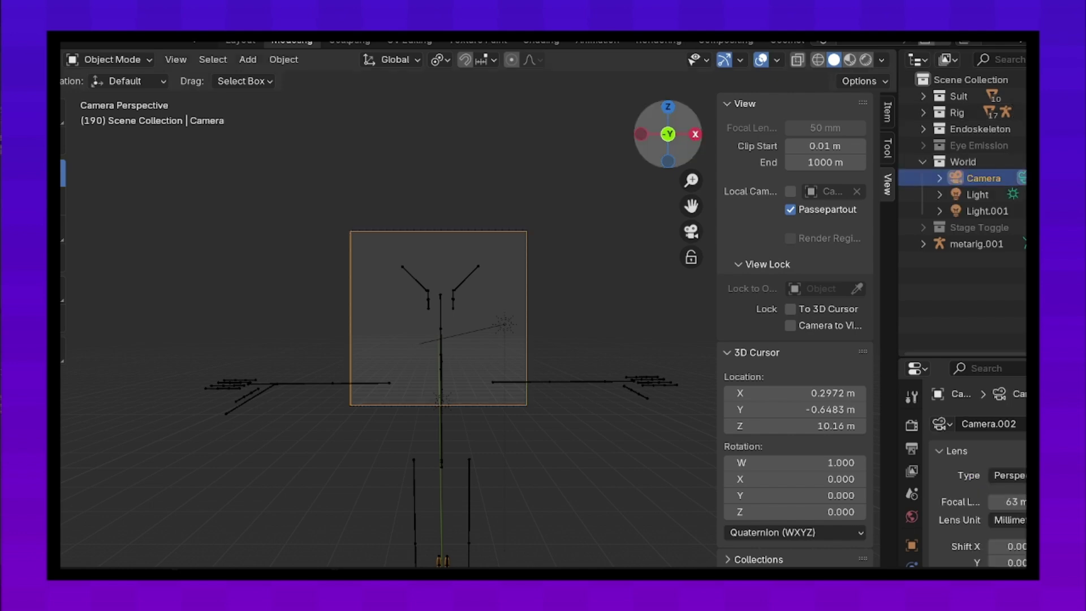
pyautogui.press('KP_3')
pyautogui.press('KP_0')
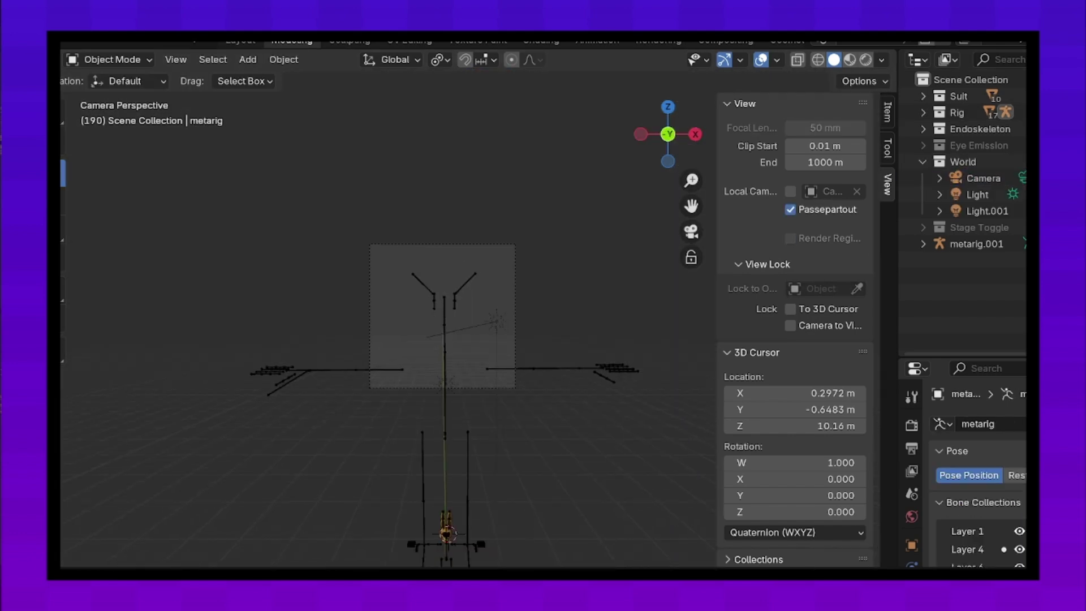
pyautogui.press('Delete')
# Step: Move the remaining metarig toward the camera frame, adjusting it in the right side view
pyautogui.press('g')
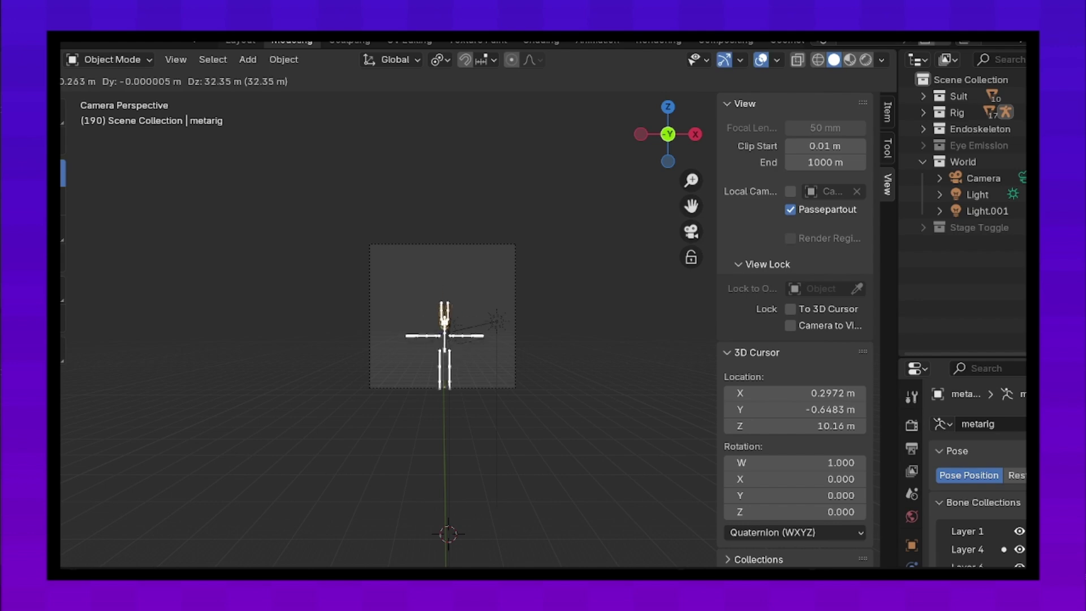
pyautogui.press('Return')
pyautogui.press('KP_3')
pyautogui.scroll(-3, 390, 317)
pyautogui.press('g')
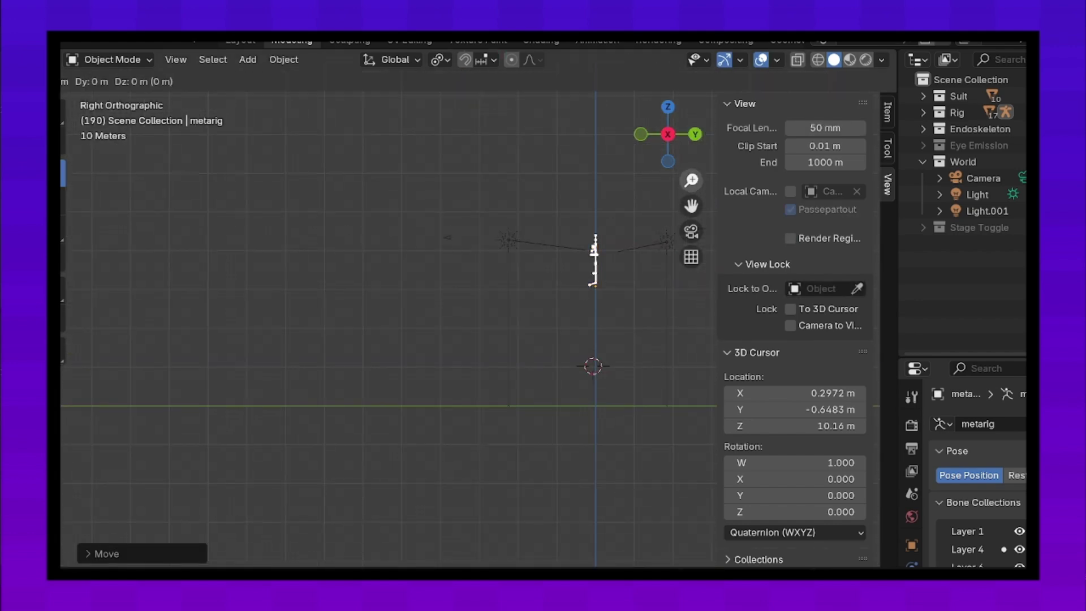
pyautogui.click(691, 231)
pyautogui.click(691, 231)
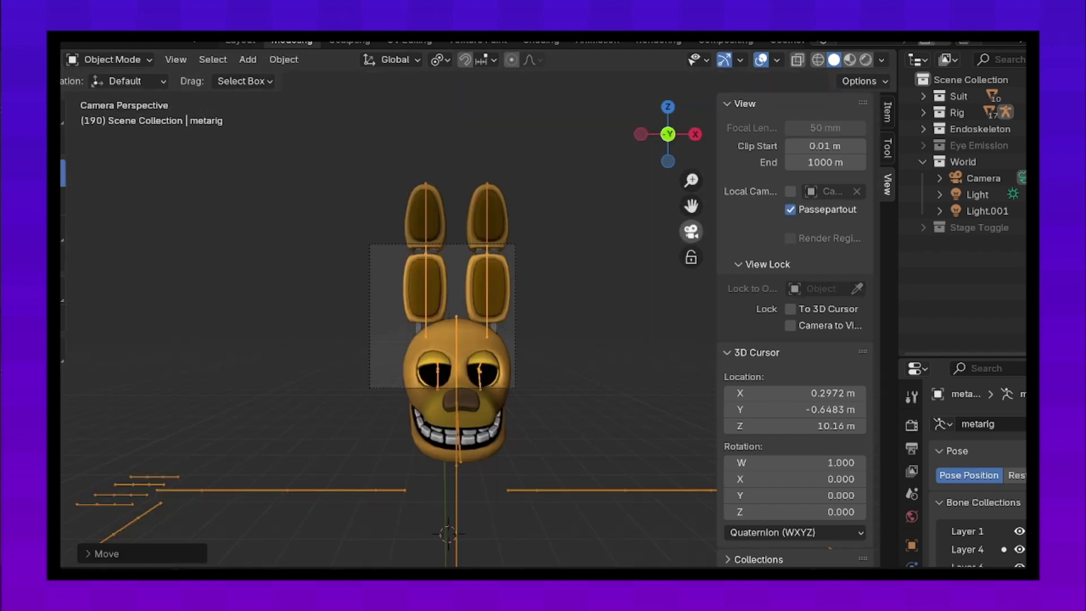
pyautogui.press('Return')
# Step: Fine-tune the rig's position through the camera and check it from the side
pyautogui.press('KP_0')
pyautogui.press('g')
pyautogui.press('Return')
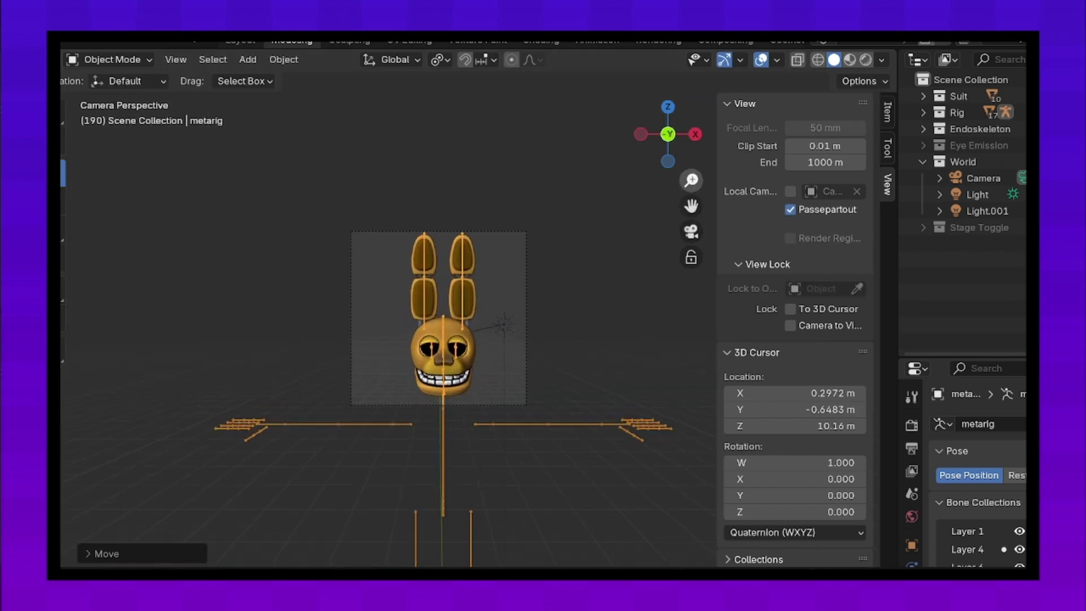
pyautogui.click(695, 134)
pyautogui.moveTo(668, 134); pyautogui.dragTo(657, 124)
pyautogui.click(691, 232)
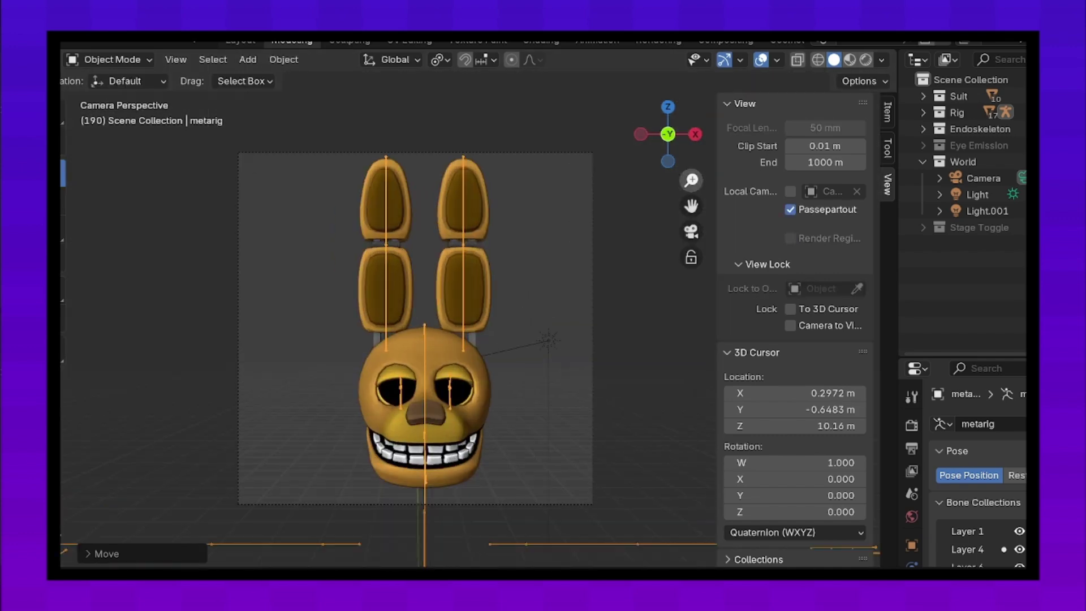
# Step: Switch the rig to Pose Mode and select the Ear.R bone
pyautogui.click(108, 59)
pyautogui.click(114, 114)
pyautogui.click(378, 271)
# Step: Try rotating the Ear.R and Ear.L bones, cancelling each tilt
pyautogui.press('r')
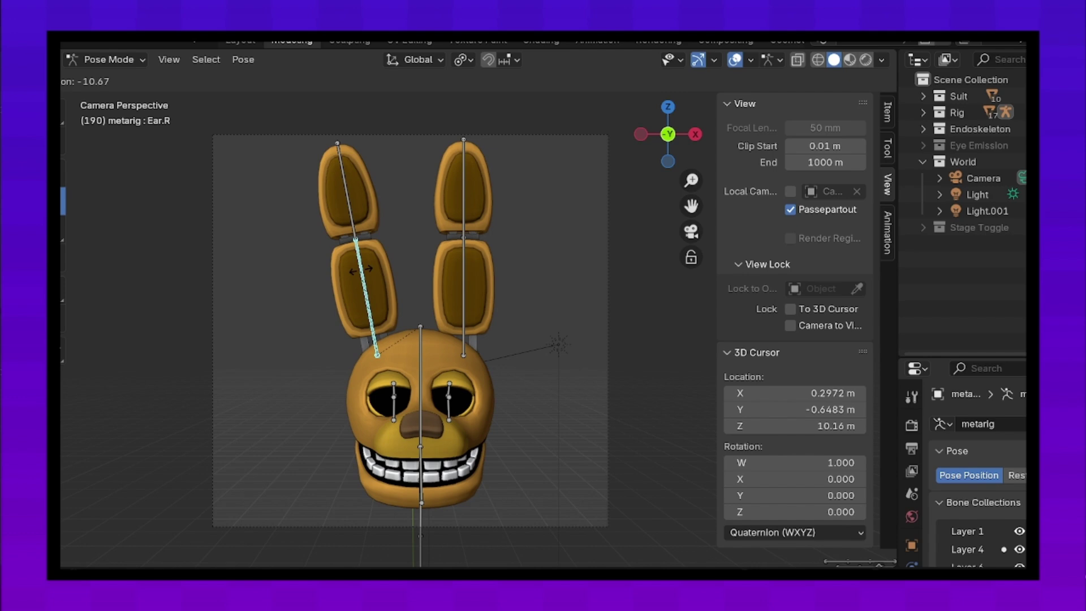
pyautogui.click(363, 268)
pyautogui.rightClick(363, 268)
pyautogui.click(471, 277)
pyautogui.press('r')
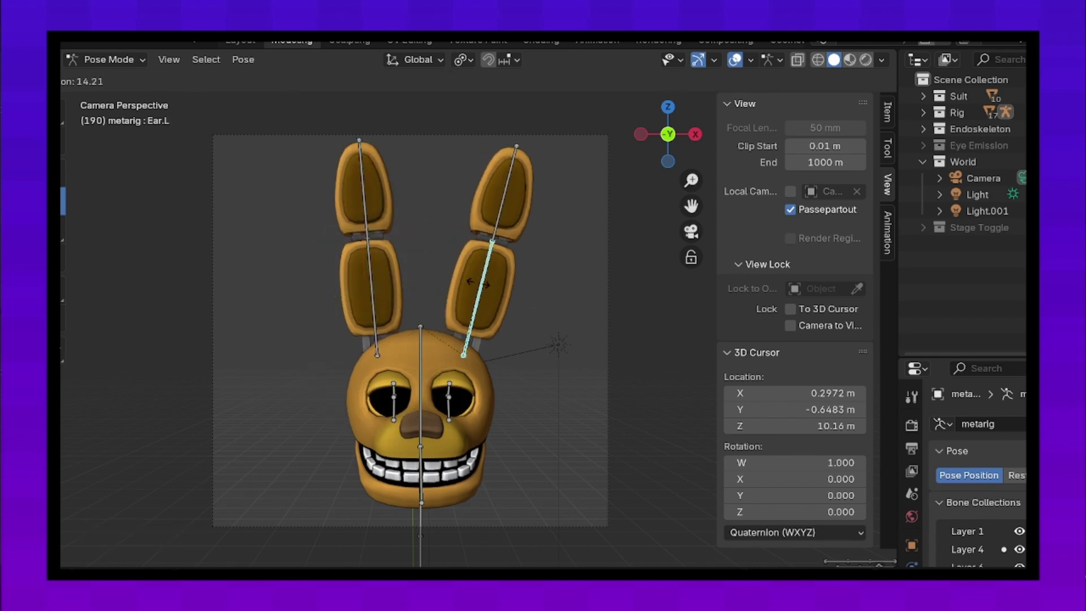
pyautogui.rightClick(470, 277)
# Step: Try tilting the Ear Upper L and R bones, cancel, then pick the jaw bone
pyautogui.click(480, 187)
pyautogui.moveTo(475, 215); pyautogui.dragTo(482, 210)
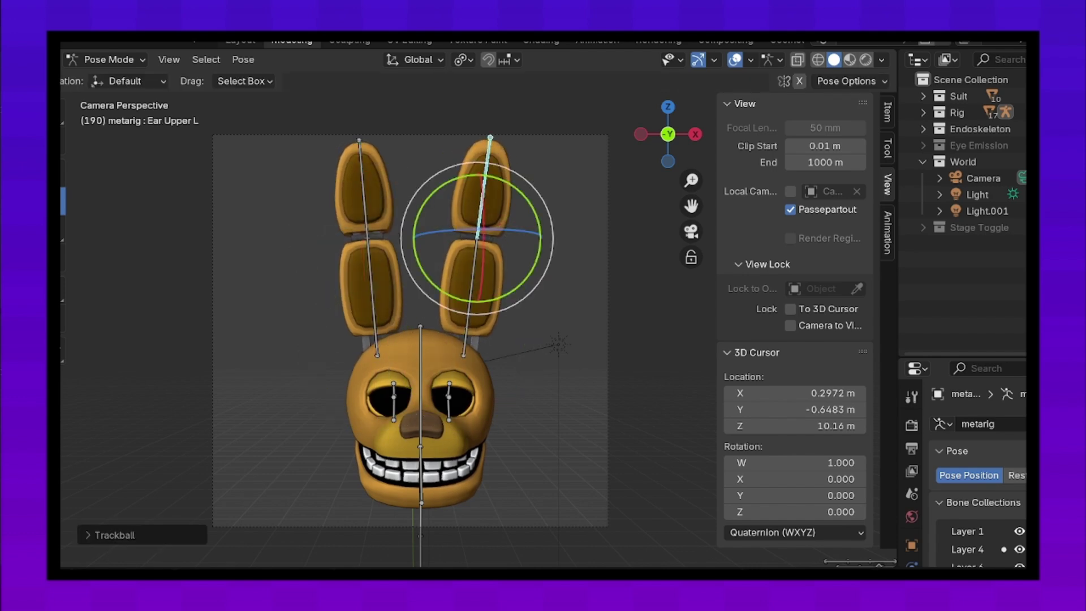
pyautogui.click(365, 186)
pyautogui.moveTo(368, 229); pyautogui.dragTo(373, 218)
pyautogui.rightClick(374, 218)
pyautogui.click(420, 396)
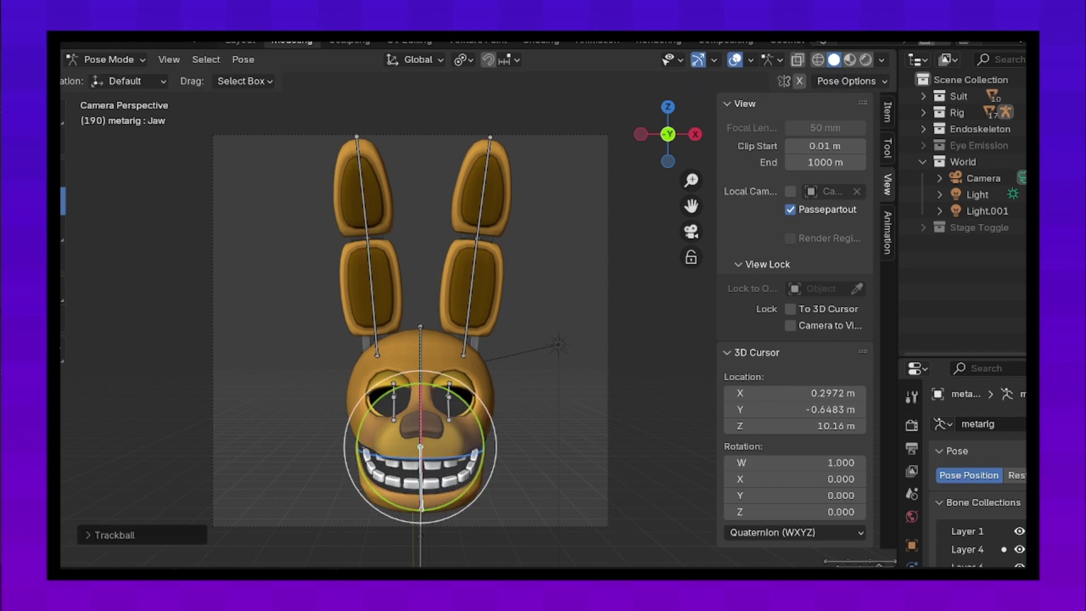
# Step: Return the rig to Object Mode
pyautogui.click(107, 59)
pyautogui.click(116, 78)
pyautogui.scroll(-5, 418, 339)
# Step: Select the metarig and rotate it slightly, checking it from side and camera views
pyautogui.keyDown('shift'); pyautogui.moveTo(453, 396); pyautogui.dragTo(453, 255, button='middle'); pyautogui.keyUp('shift')
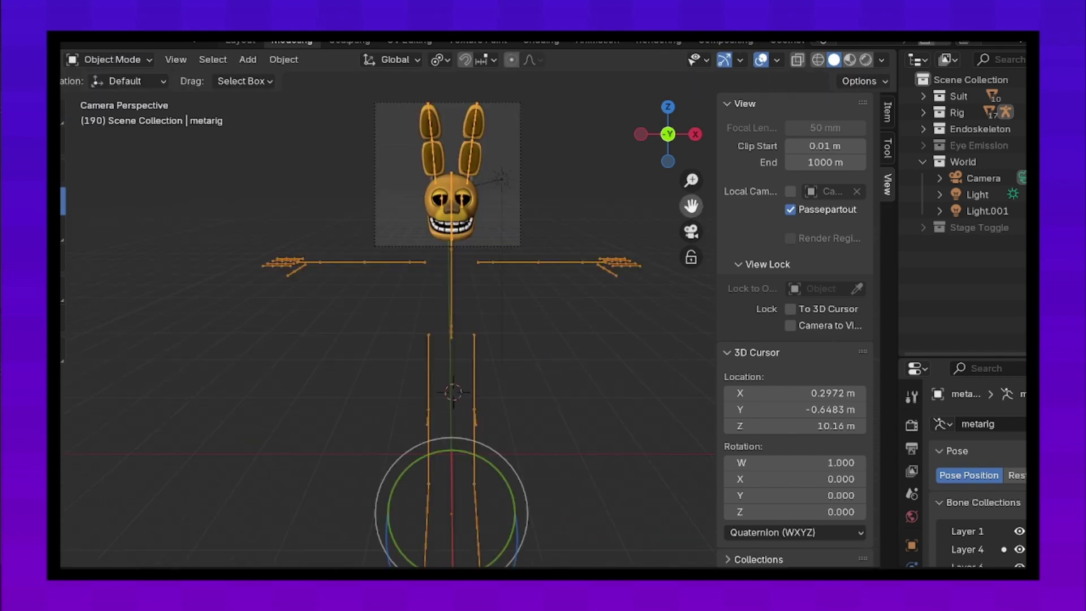
pyautogui.click(977, 194)
pyautogui.hotkey('ctrl', 'z')
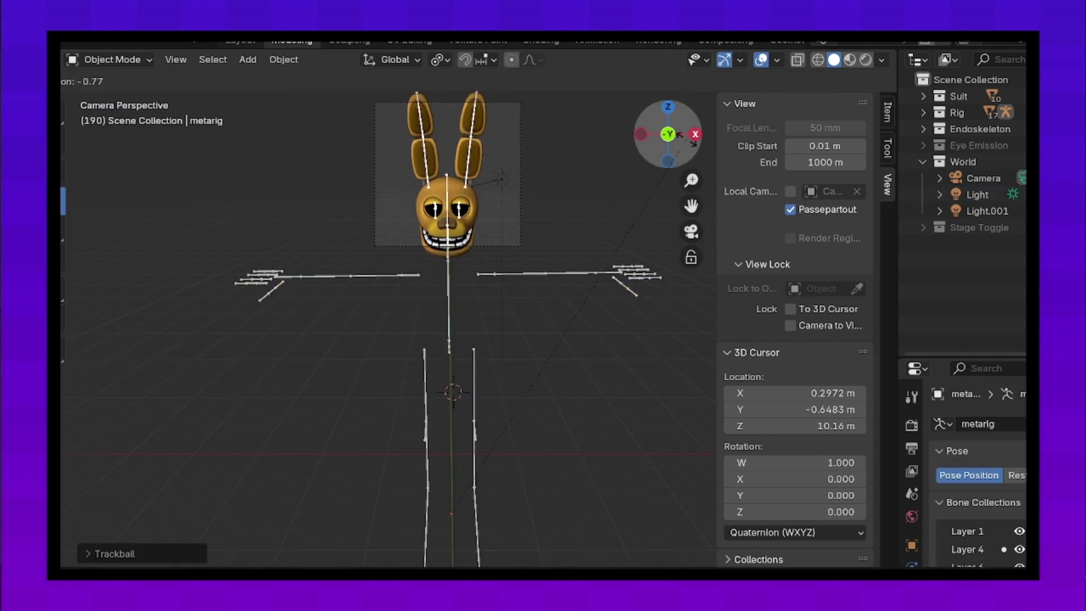
pyautogui.click(696, 134)
pyautogui.click(691, 230)
pyautogui.press('r')
pyautogui.press('r')
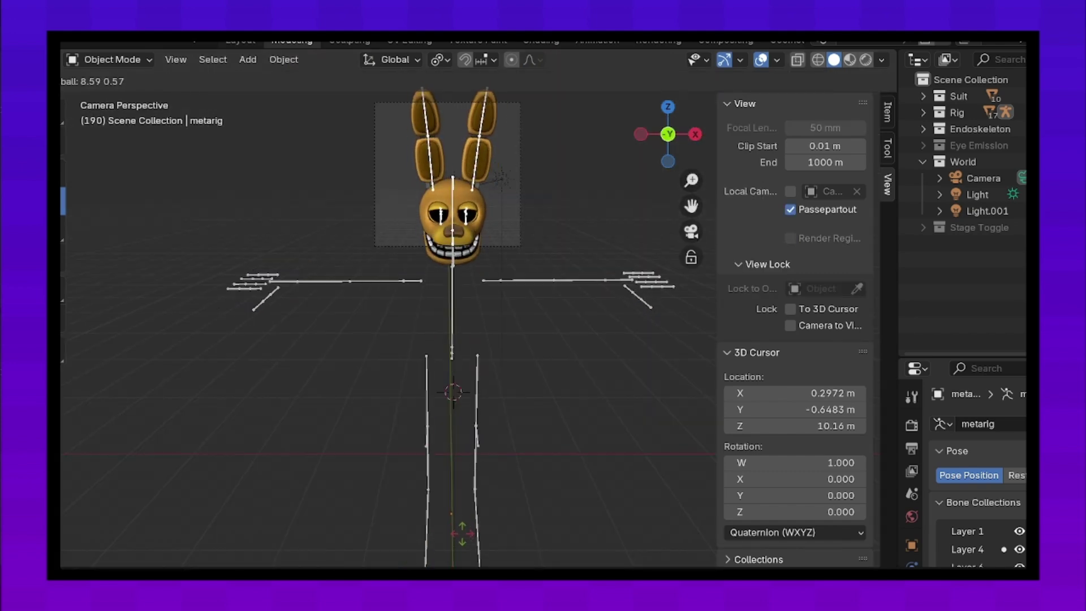
pyautogui.press('Return')
pyautogui.click(695, 134)
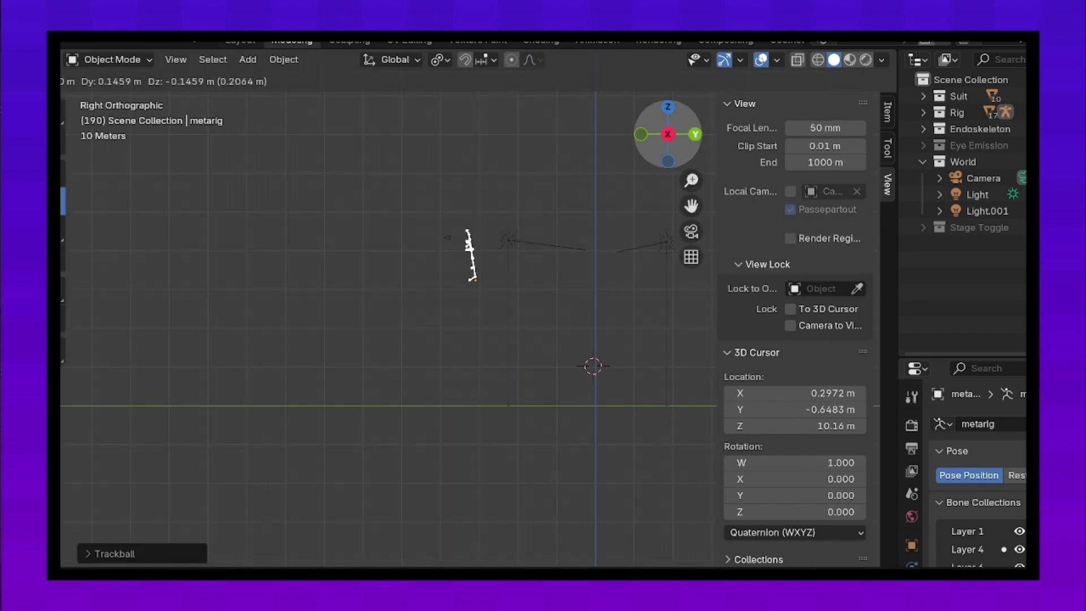
pyautogui.press('Return')
pyautogui.click(692, 231)
pyautogui.click(691, 231)
# Step: Scale the rig up and move it until the head and both ears fit the camera frame
pyautogui.press('s')
pyautogui.press('Return')
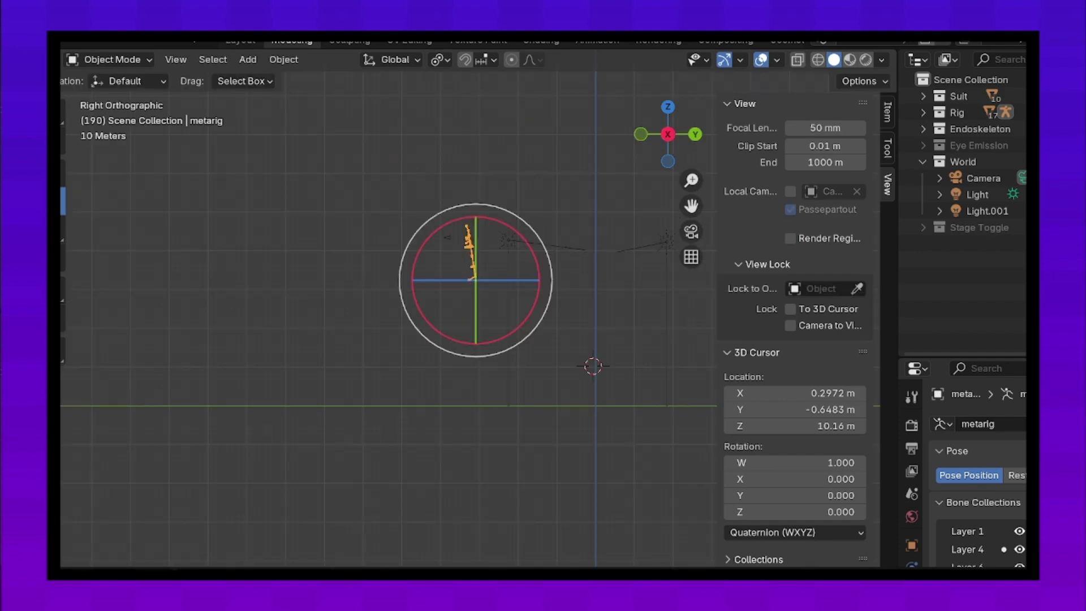
pyautogui.click(691, 231)
pyautogui.press('g')
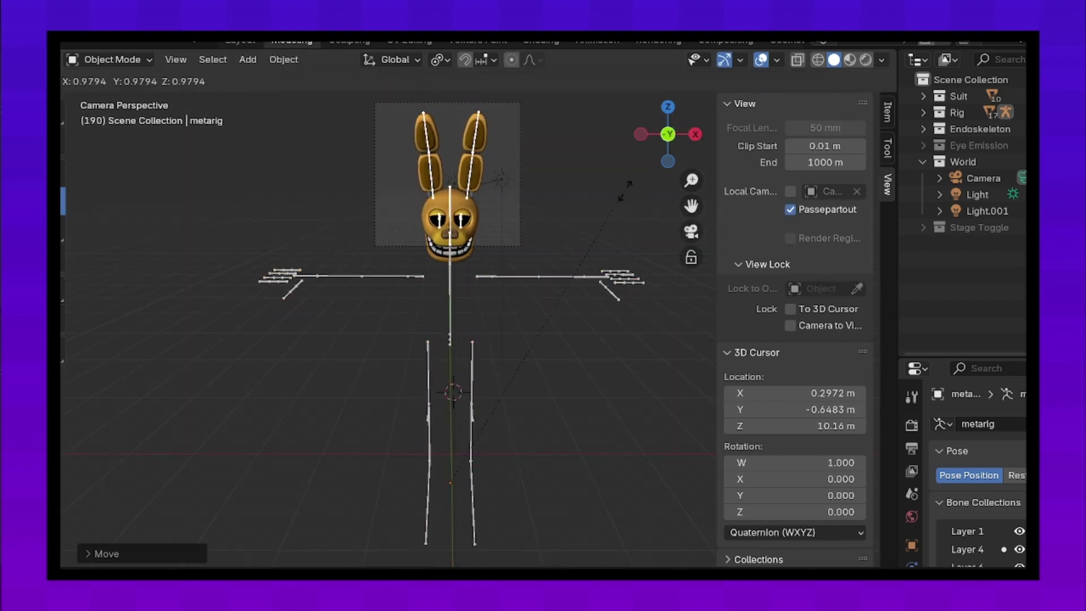
pyautogui.press('Return')
pyautogui.press('s')
pyautogui.press('Return')
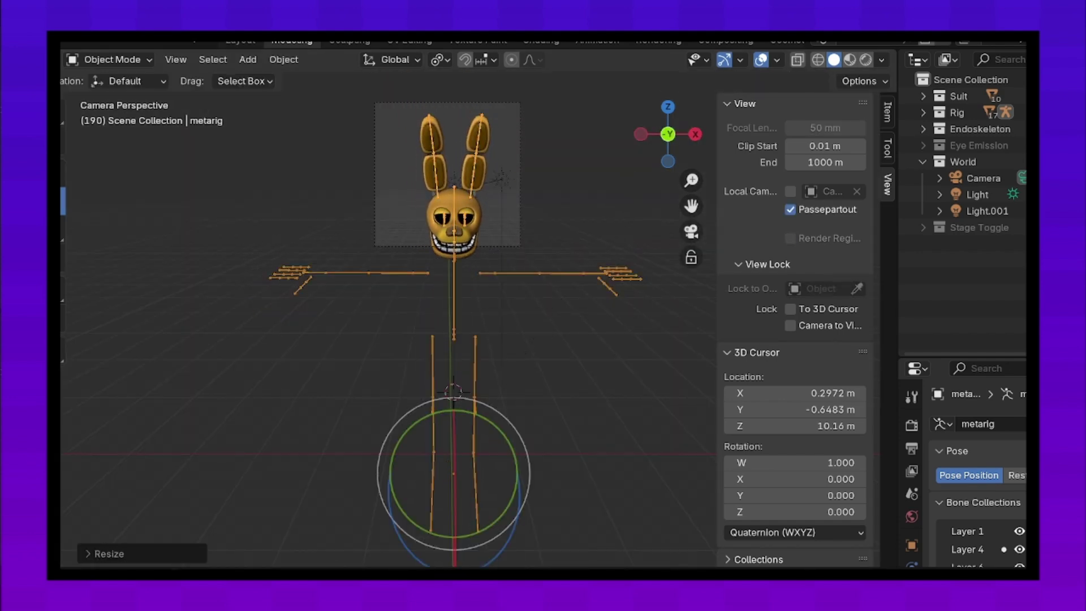
pyautogui.press('g')
pyautogui.press('Return')
pyautogui.press('s')
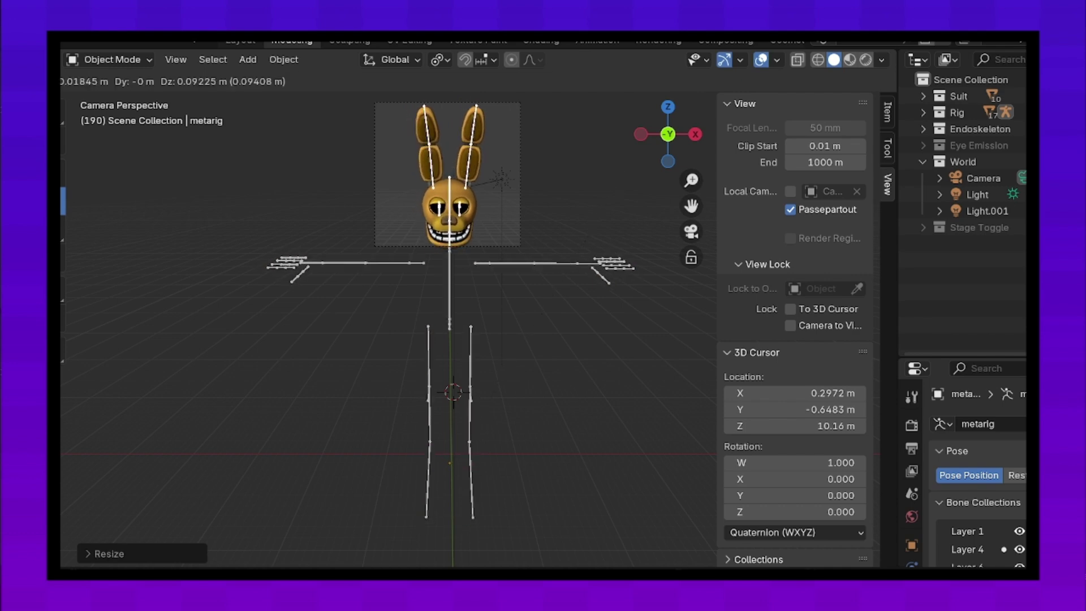
pyautogui.press('Return')
# Step: In Pose Mode, tilt the Ear Upper R and Ear Upper L bones and the head bone
pyautogui.hotkey('ctrl', 'Tab')
pyautogui.scroll(3, 390, 317)
pyautogui.click(448, 317)
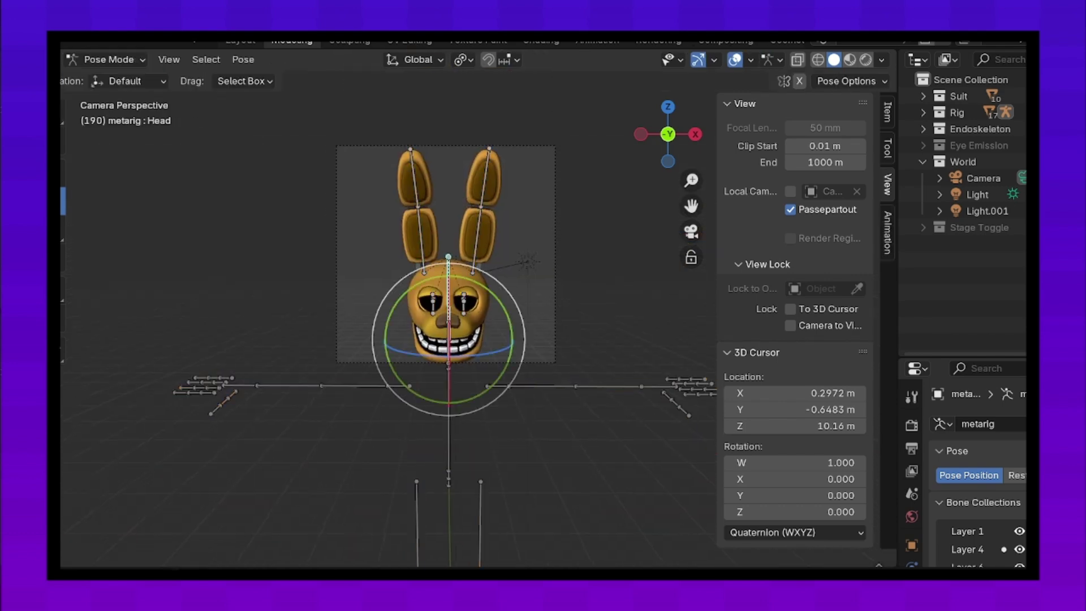
pyautogui.click(422, 266)
pyautogui.click(415, 181)
pyautogui.press('r')
pyautogui.press('r')
pyautogui.press('Return')
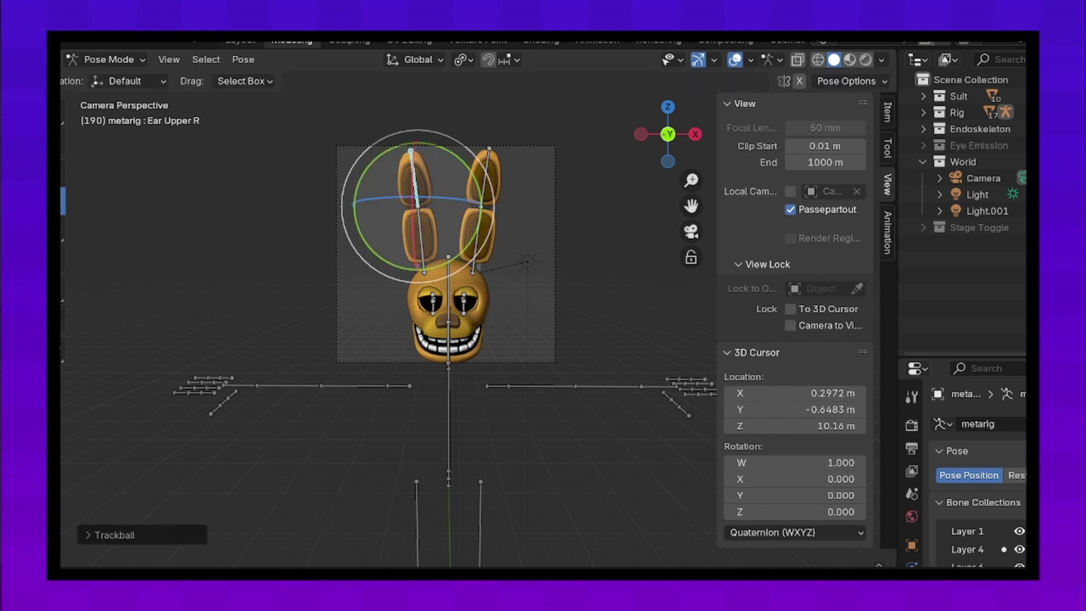
pyautogui.click(485, 180)
pyautogui.press('r')
pyautogui.press('r')
pyautogui.press('Escape')
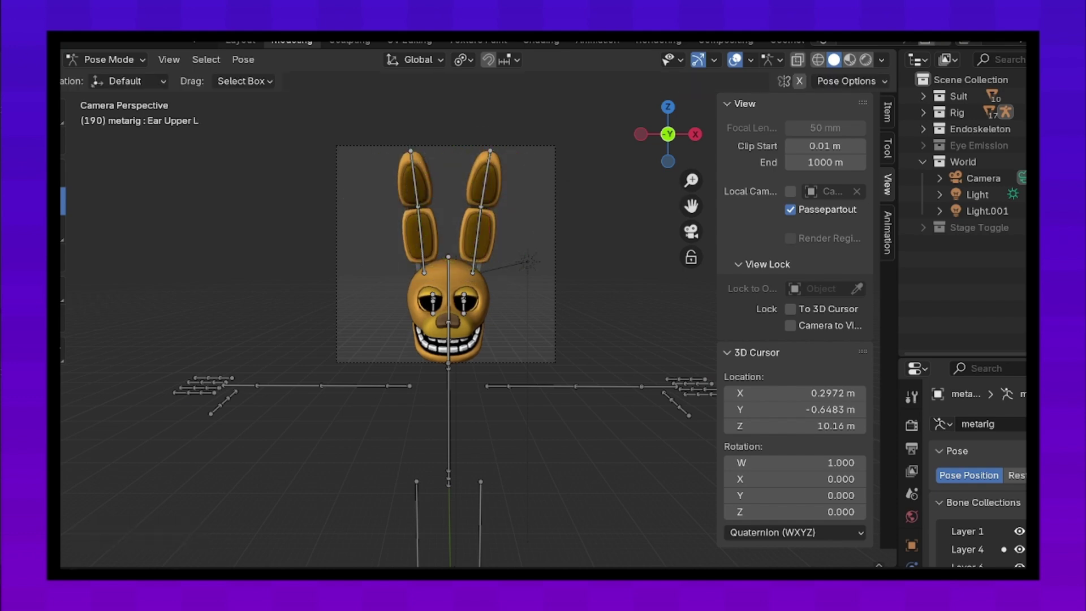
pyautogui.press('r')
pyautogui.press('r')
pyautogui.press('Return')
# Step: Move the rig down in Object Mode and view the scene in Rendered shading with overlays off
pyautogui.scroll(3, 390, 283)
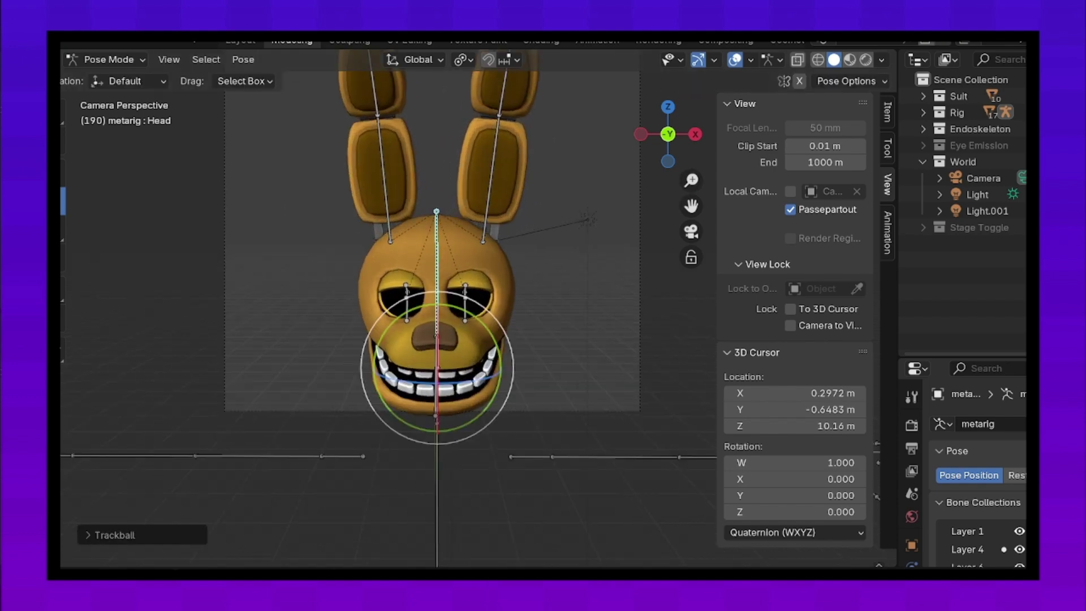
pyautogui.hotkey('ctrl', 'Tab')
pyautogui.press('g')
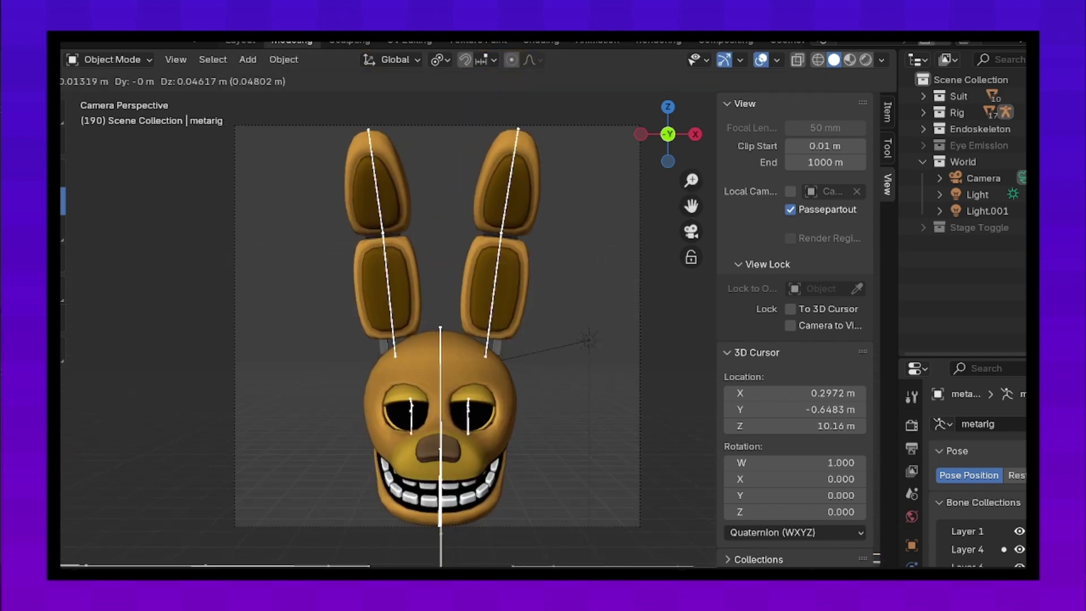
pyautogui.press('Return')
pyautogui.click(761, 60)
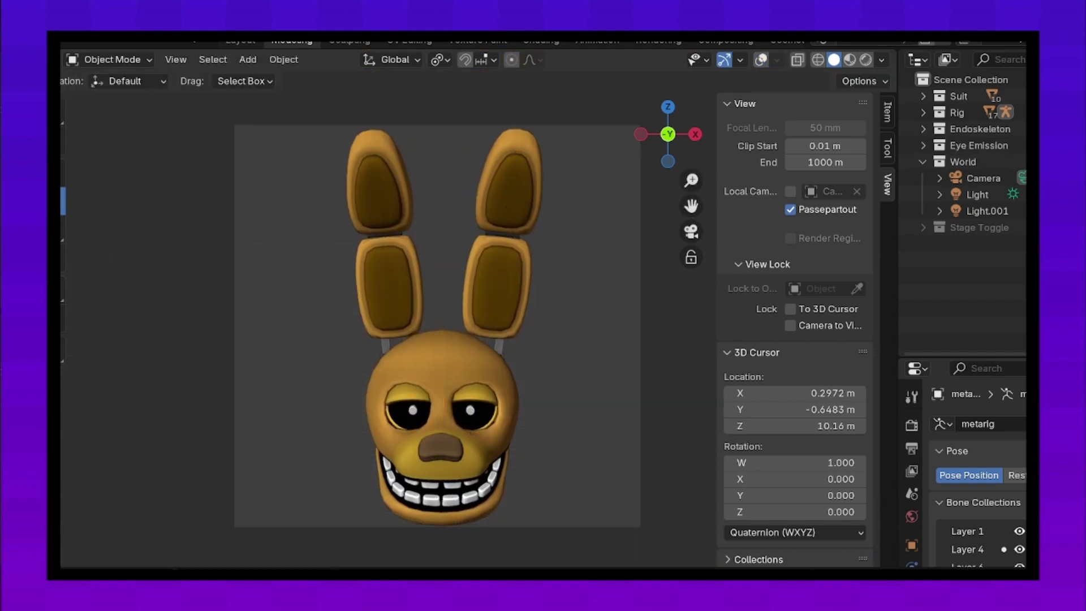
pyautogui.click(849, 60)
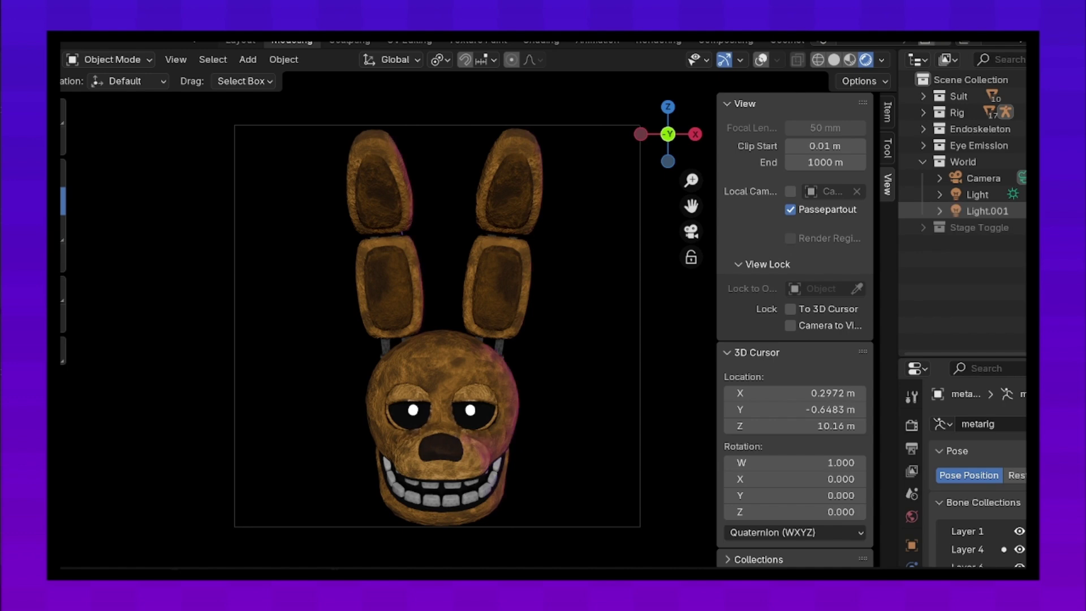
# Step: Hide the original Light and add a new Sun light
pyautogui.press('h')
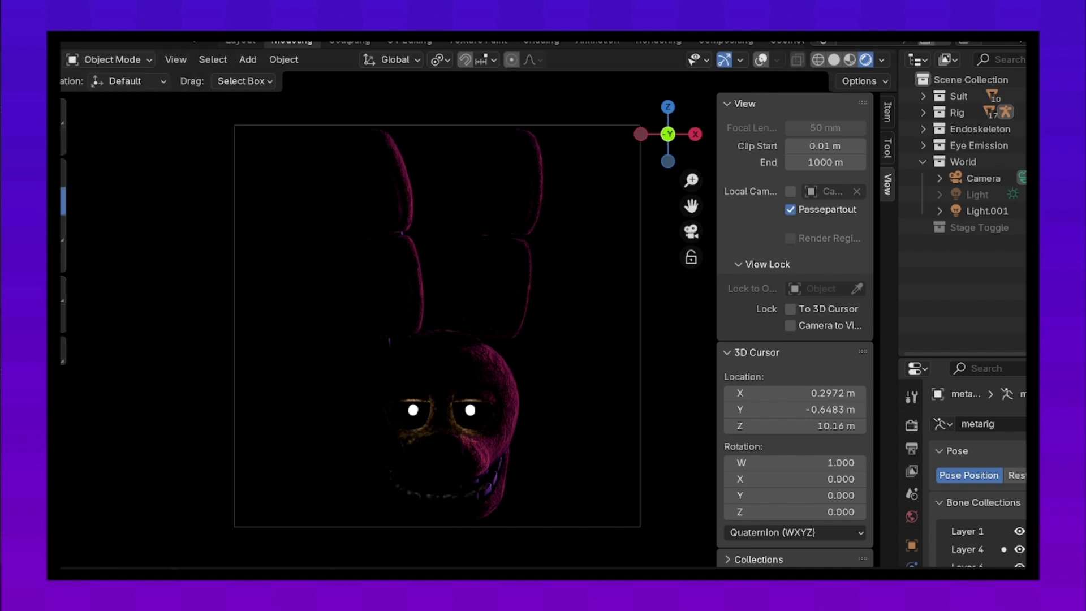
pyautogui.hotkey('ctrl', 'v')
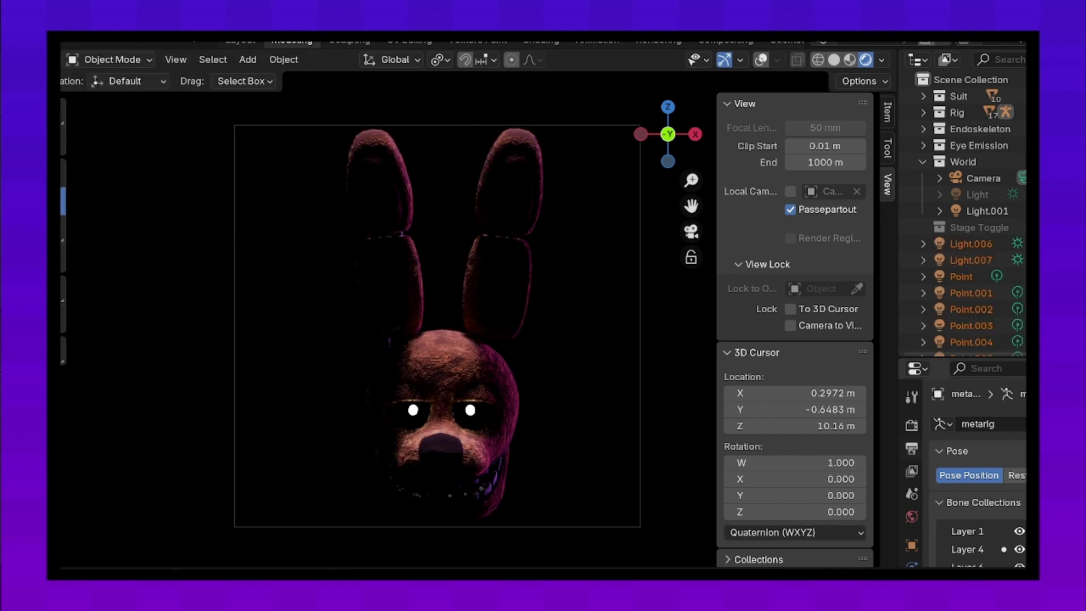
pyautogui.scroll(-3, 971, 212)
pyautogui.hotkey('ctrl', 'z')
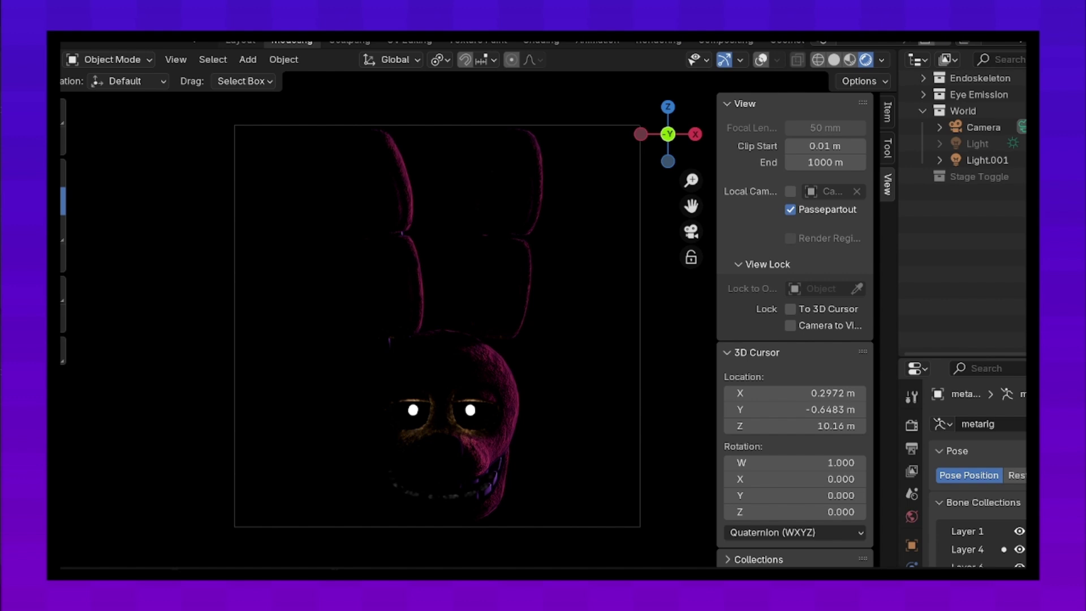
pyautogui.hotkey('shift', 'a')
pyautogui.click(544, 480)
# Step: Turn overlays back on and rotate the Sun light, previewing it in Rendered shading
pyautogui.click(761, 59)
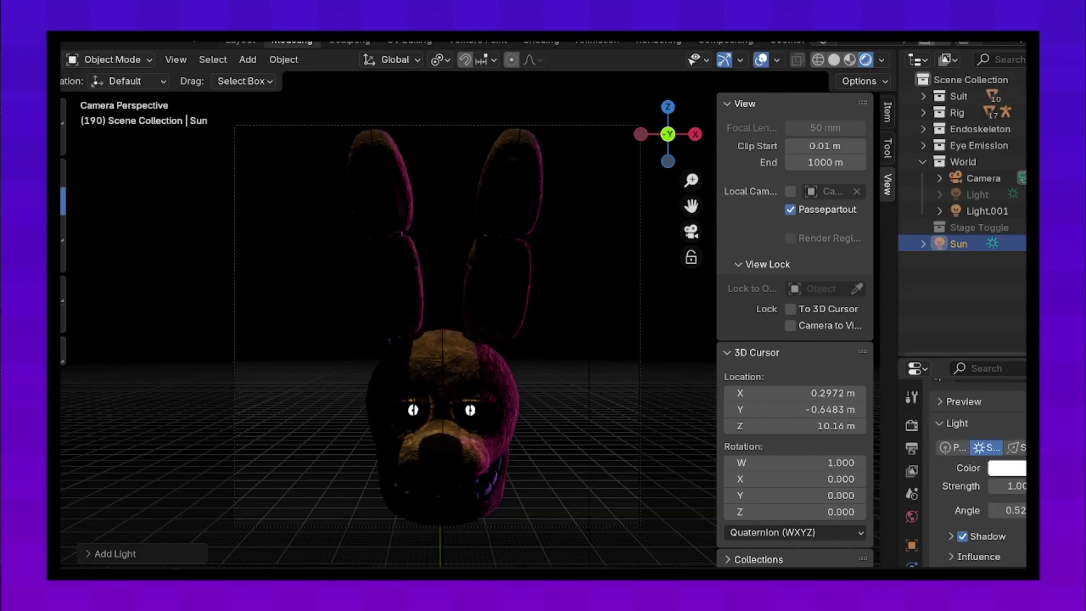
pyautogui.press('g')
pyautogui.press('Return')
pyautogui.click(849, 60)
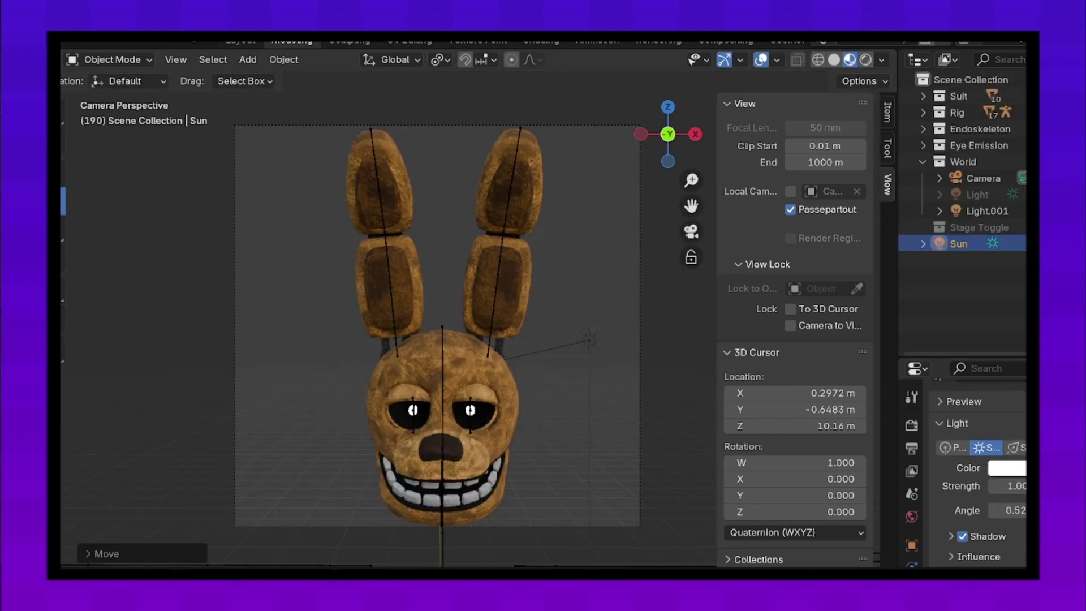
pyautogui.scroll(-3, 437, 325)
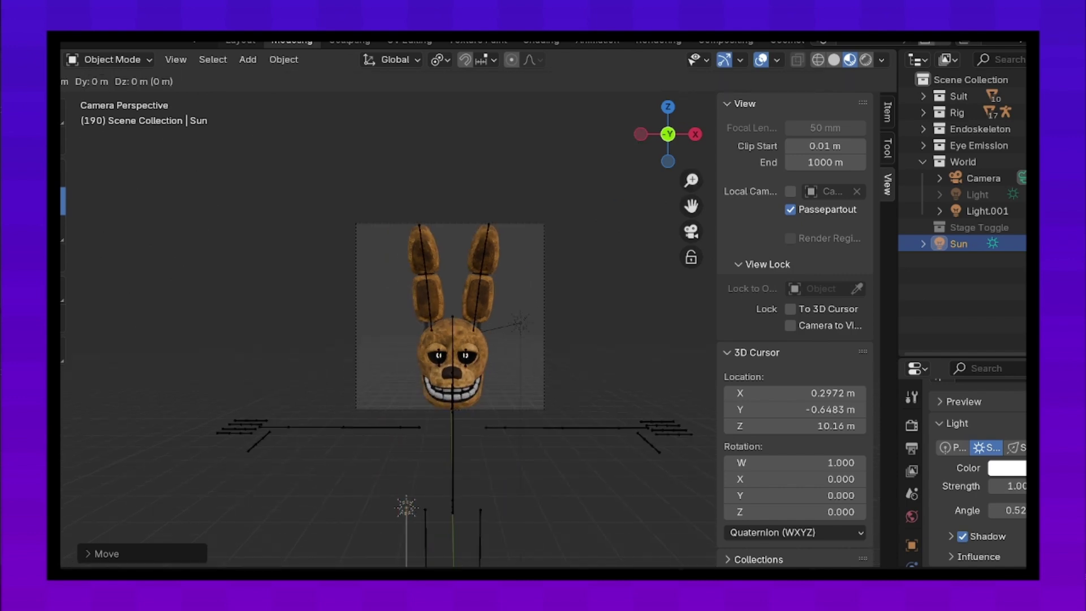
pyautogui.press('r')
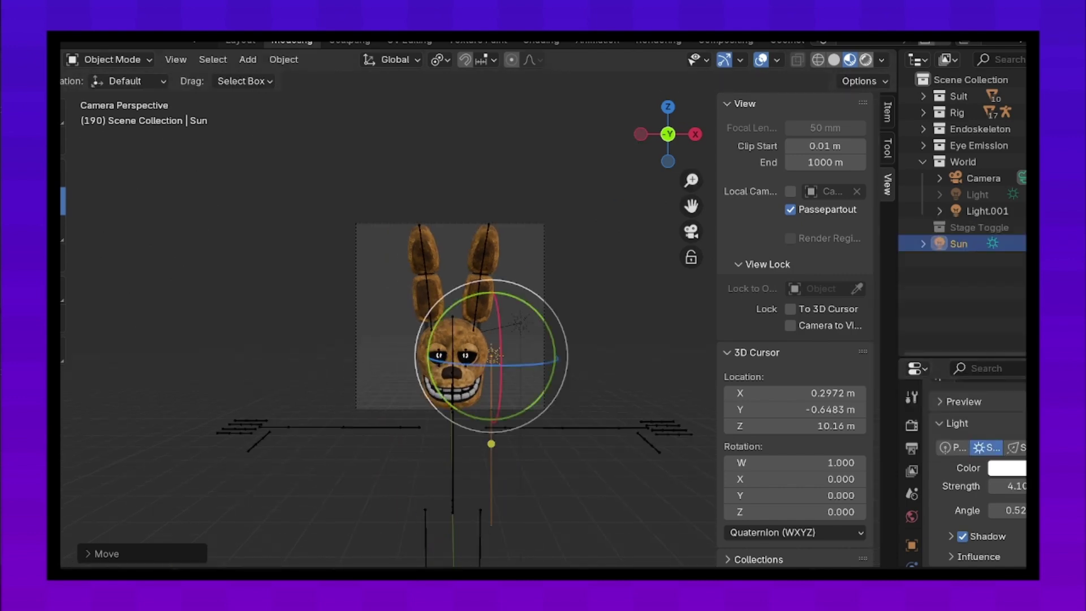
pyautogui.click(866, 59)
# Step: Make the Sun grey at strength 8.6, check Light.001's purple colour, and add a Point light
pyautogui.click(1006, 468)
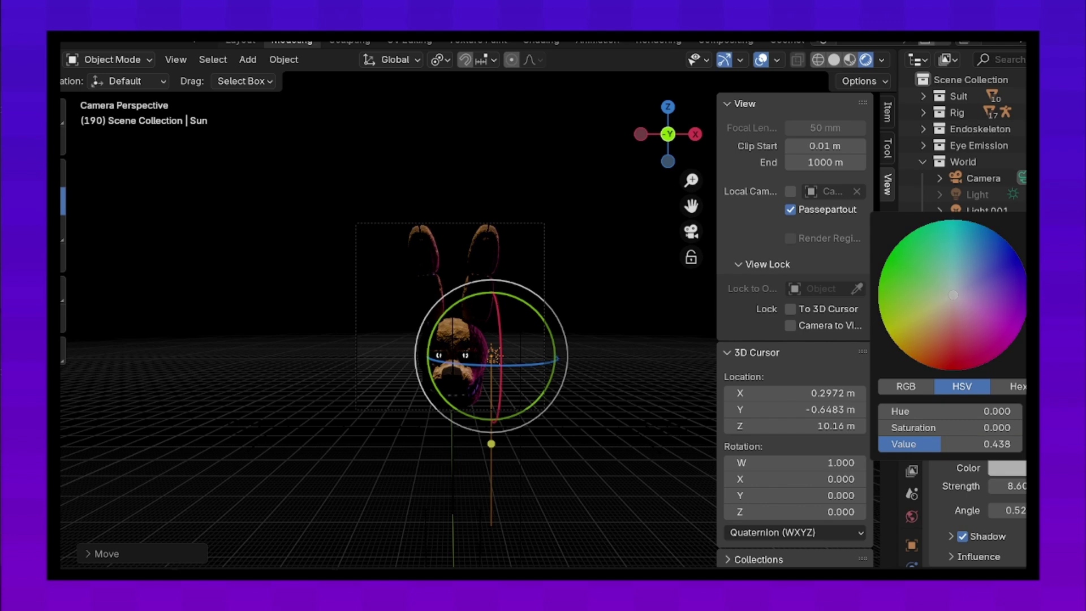
pyautogui.click(987, 210)
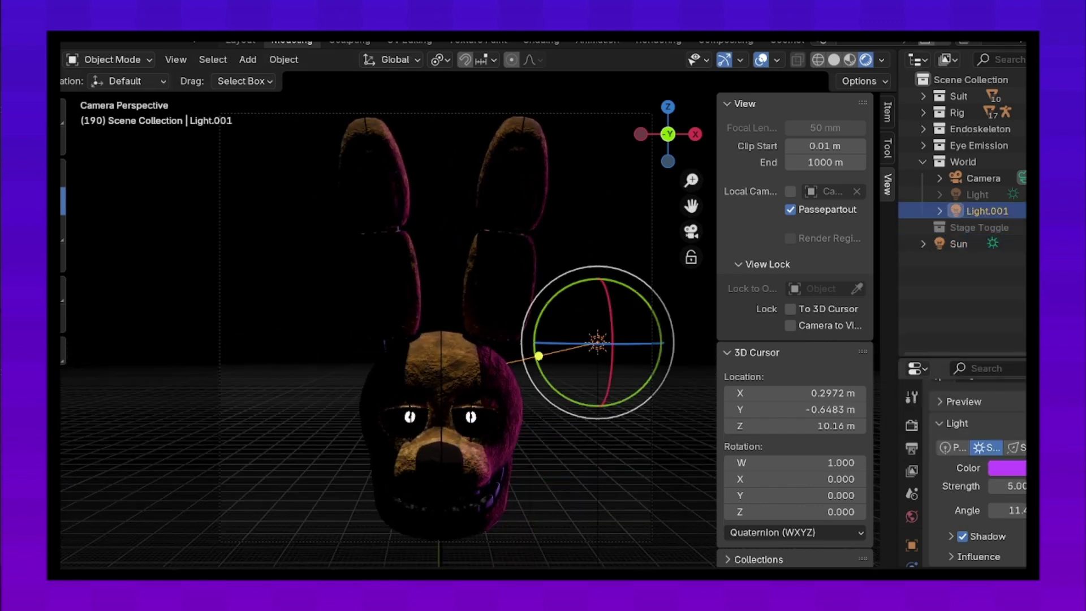
pyautogui.click(1007, 468)
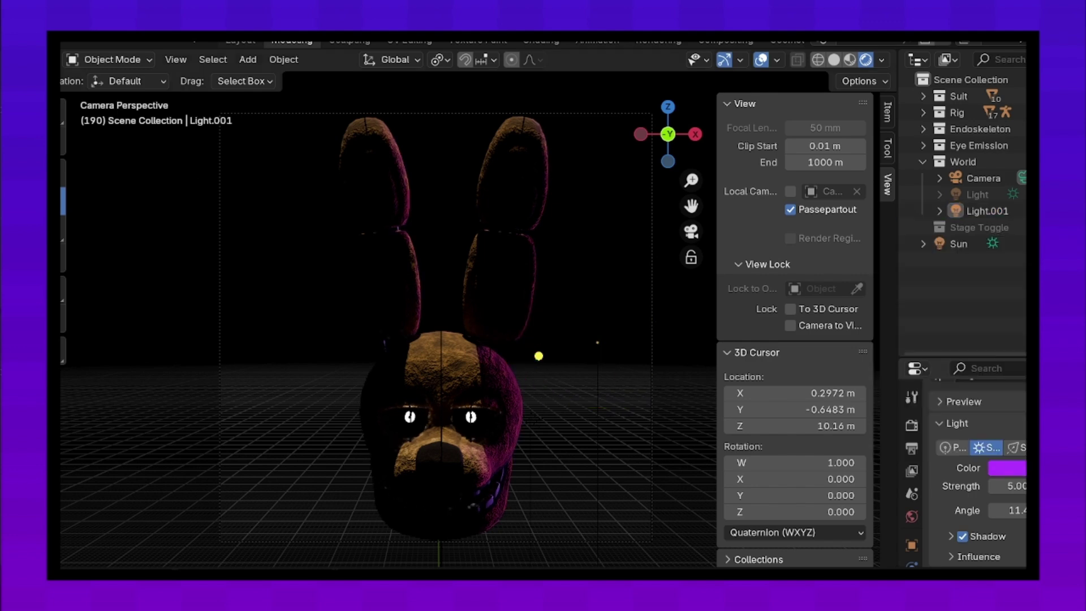
pyautogui.hotkey('shift', 'a')
pyautogui.click(361, 286)
# Step: Move the new Point light beside the bunny head, checking in camera and Left Ortho views
pyautogui.press('g')
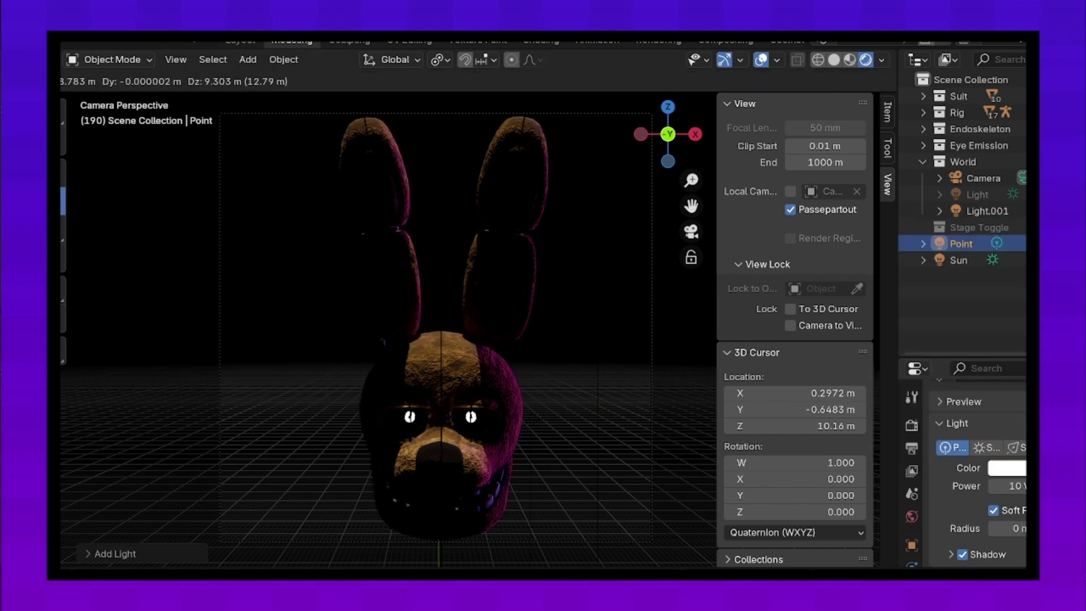
pyautogui.press('Return')
pyautogui.press('z')
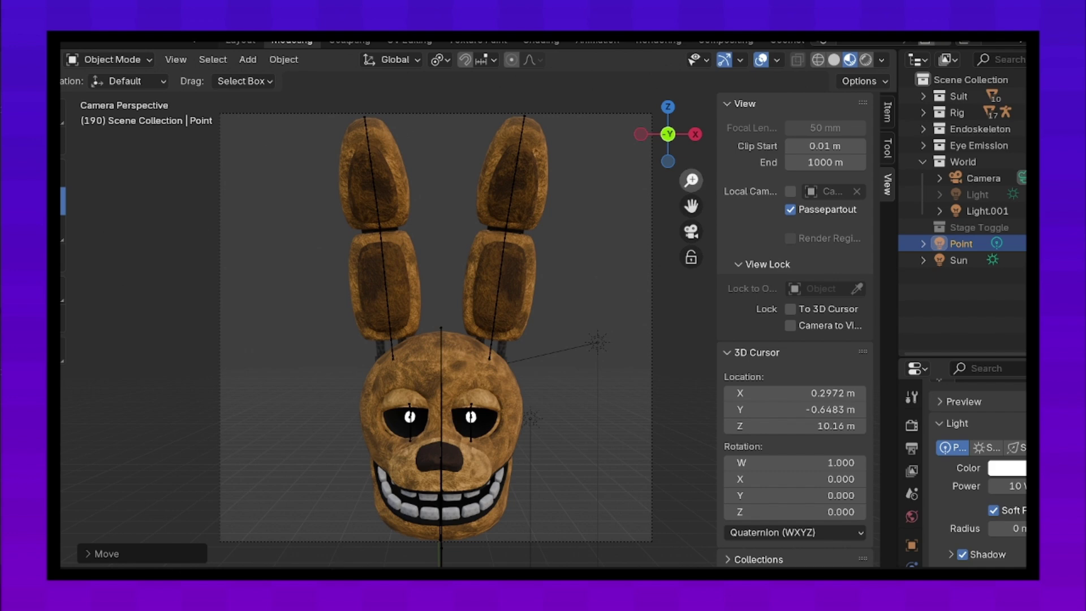
pyautogui.press('g')
pyautogui.press('z')
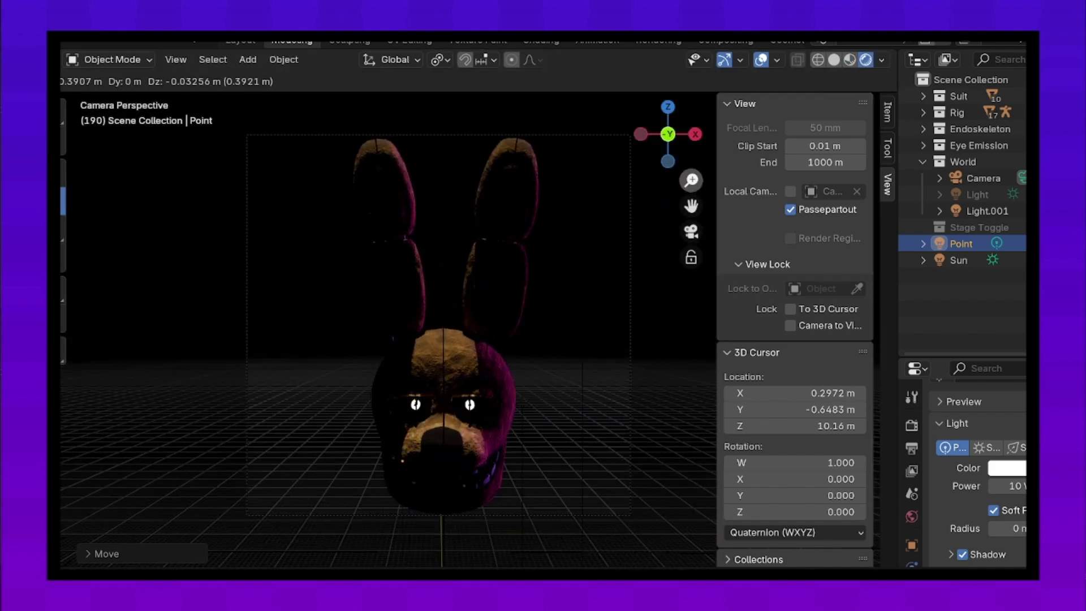
pyautogui.press('Return')
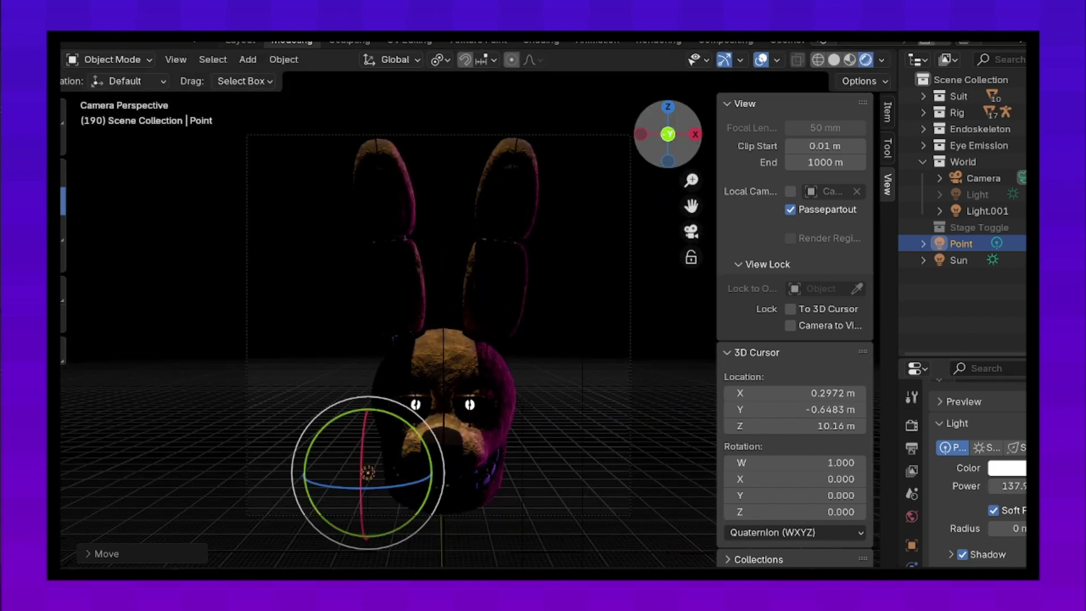
pyautogui.press('ctrl+KP_3')
pyautogui.press('g')
pyautogui.press('Return')
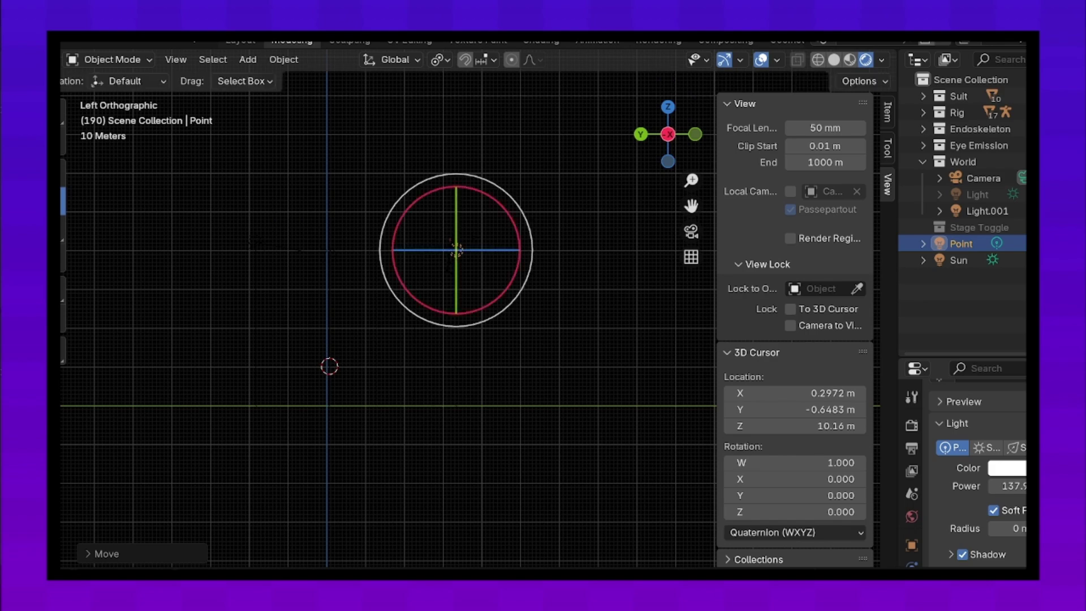
pyautogui.press('KP_0')
# Step: Fine-tune the Point light's position from side and camera views, back in Rendered shading
pyautogui.press('g')
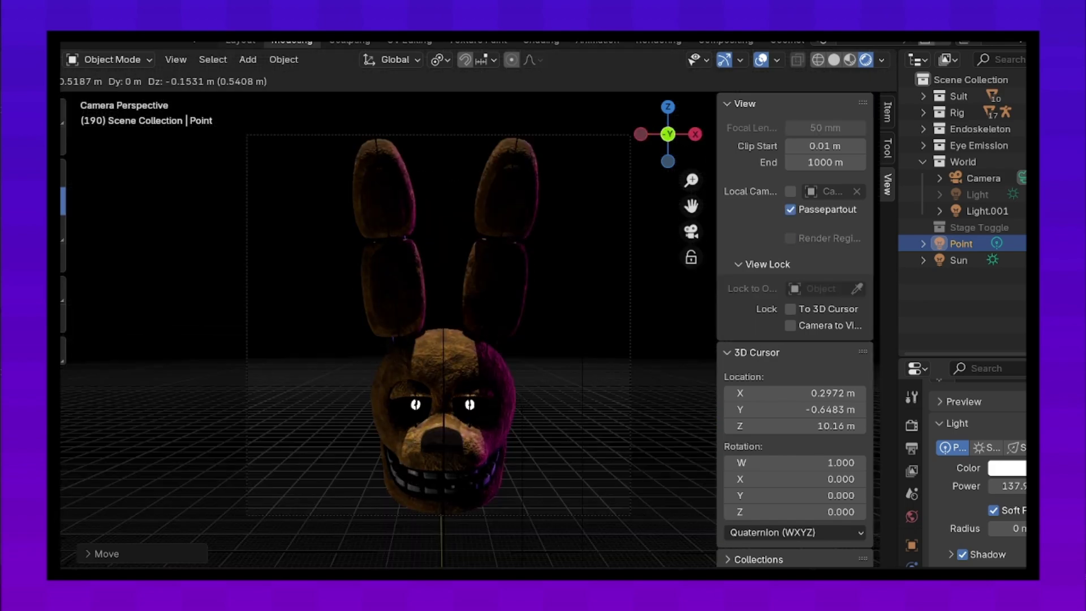
pyautogui.press('Return')
pyautogui.press('ctrl+KP_3')
pyautogui.click(850, 60)
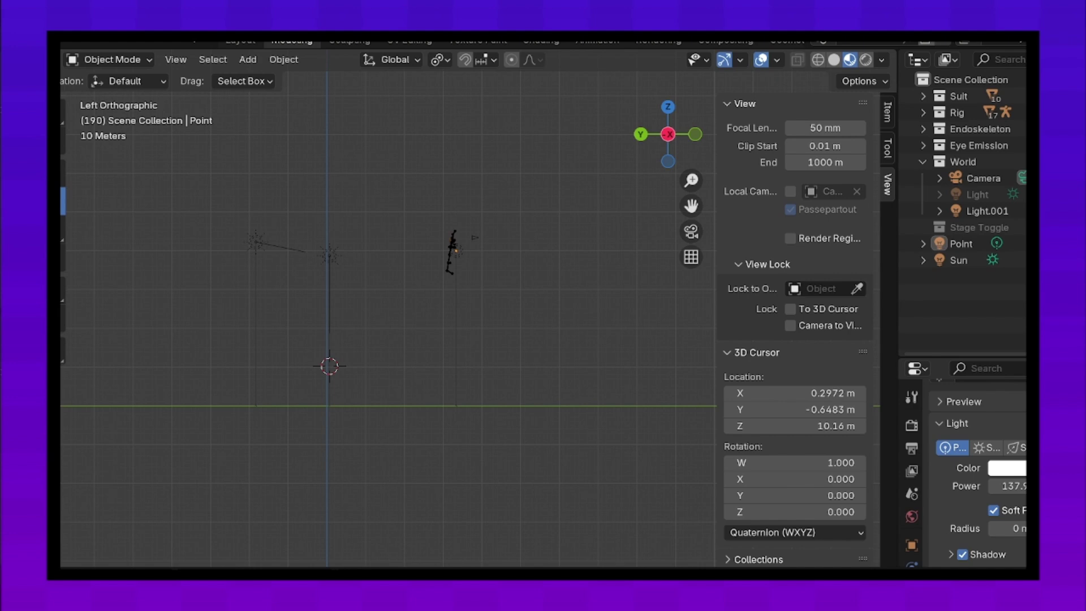
pyautogui.press('g')
pyautogui.press('Return')
pyautogui.press('KP_0')
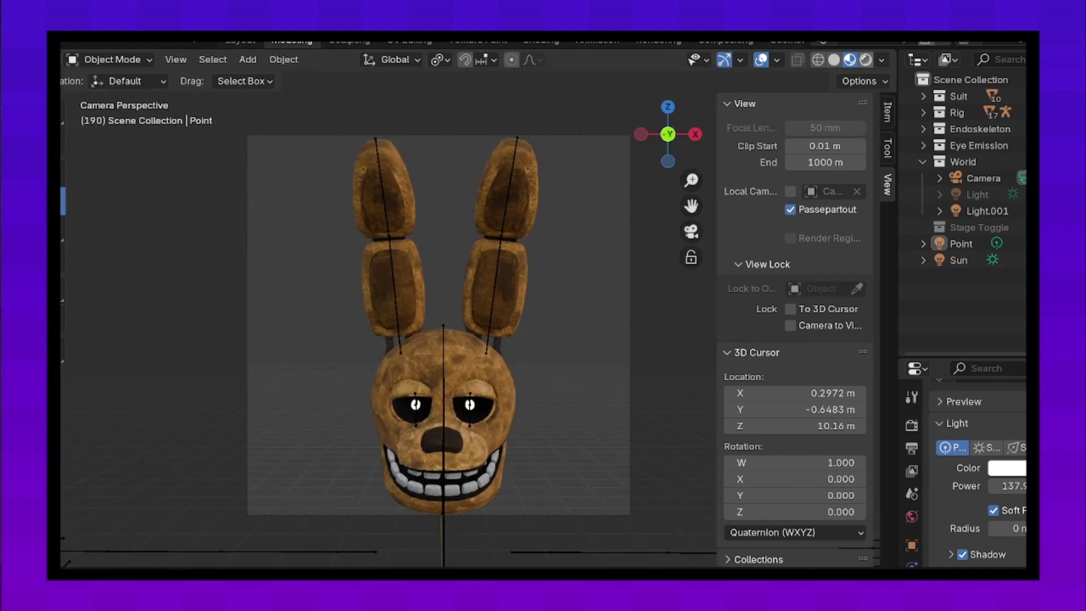
pyautogui.click(865, 59)
pyautogui.hotkey('shift', 'a')
# Step: Add a second point light, Point.001, and place it near the head using Left Ortho and camera views
pyautogui.click(631, 296)
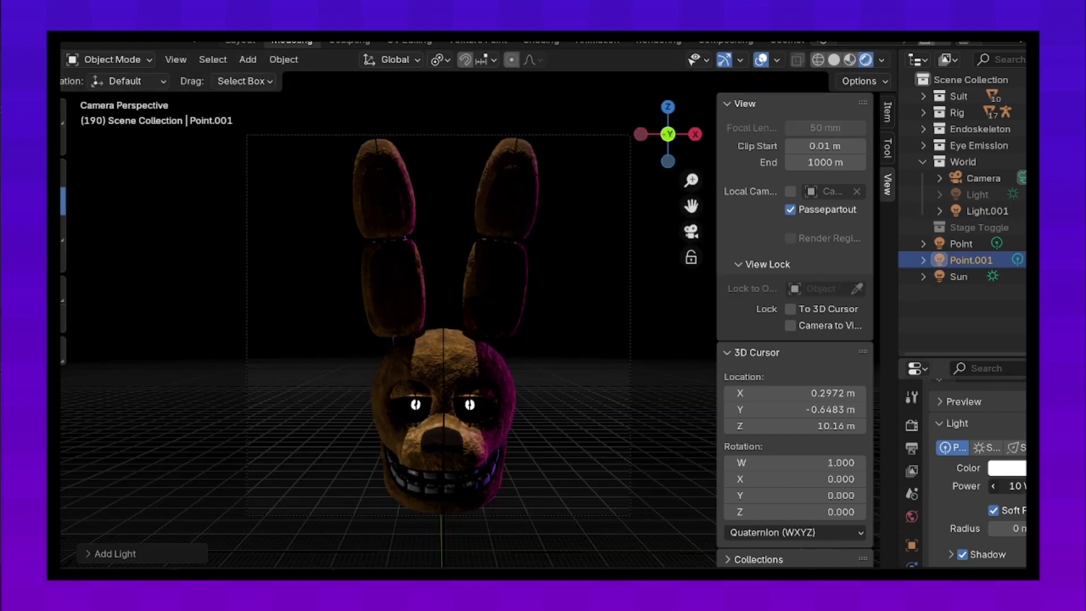
pyautogui.press('g')
pyautogui.press('Return')
pyautogui.press('ctrl+KP_3')
pyautogui.press('g')
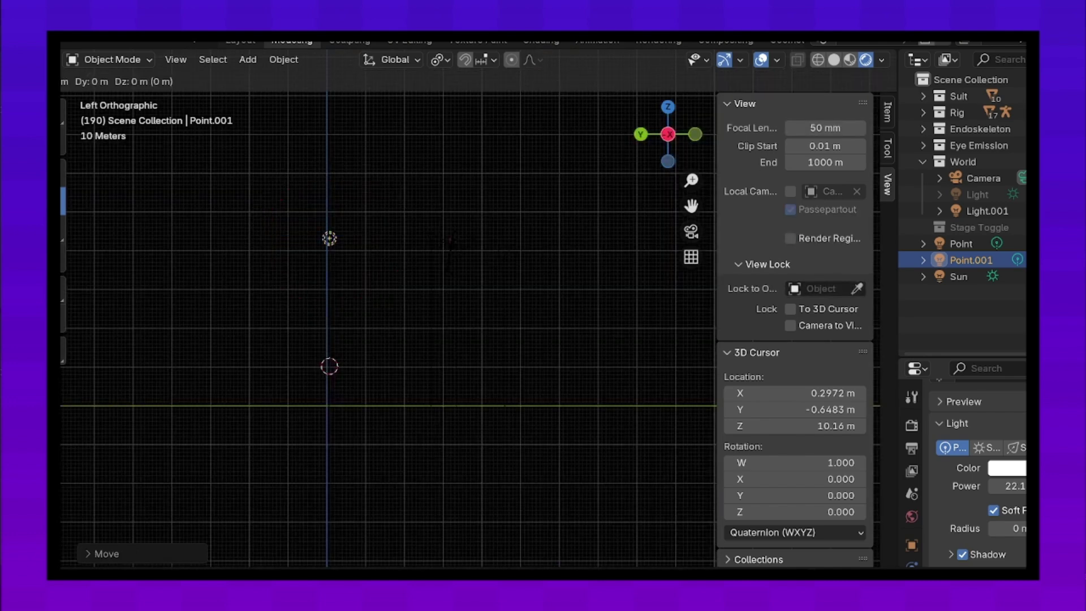
pyautogui.press('Return')
pyautogui.press('KP_0')
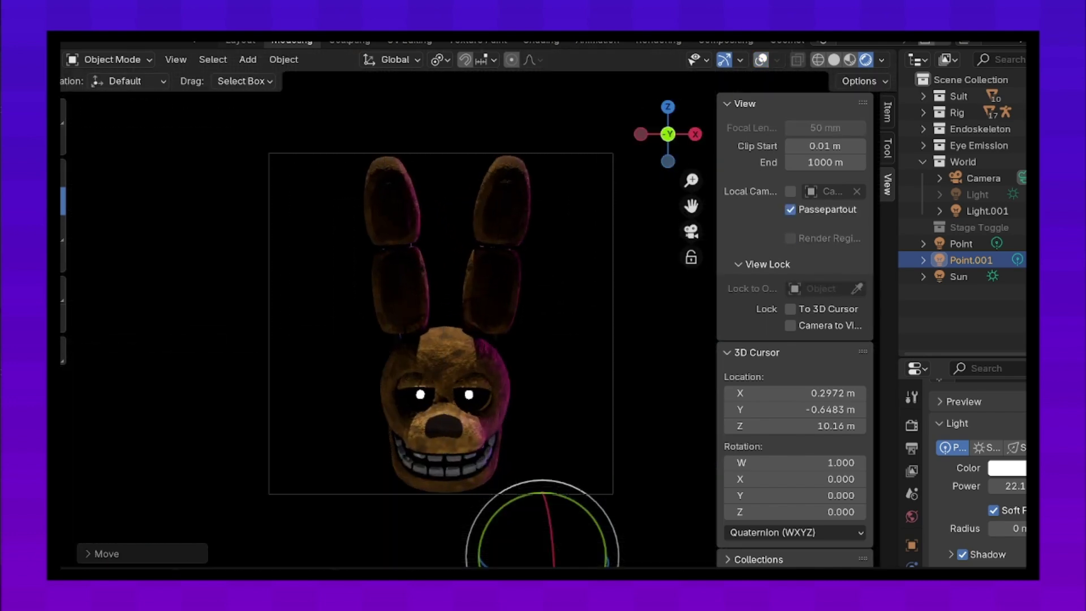
pyautogui.press('g')
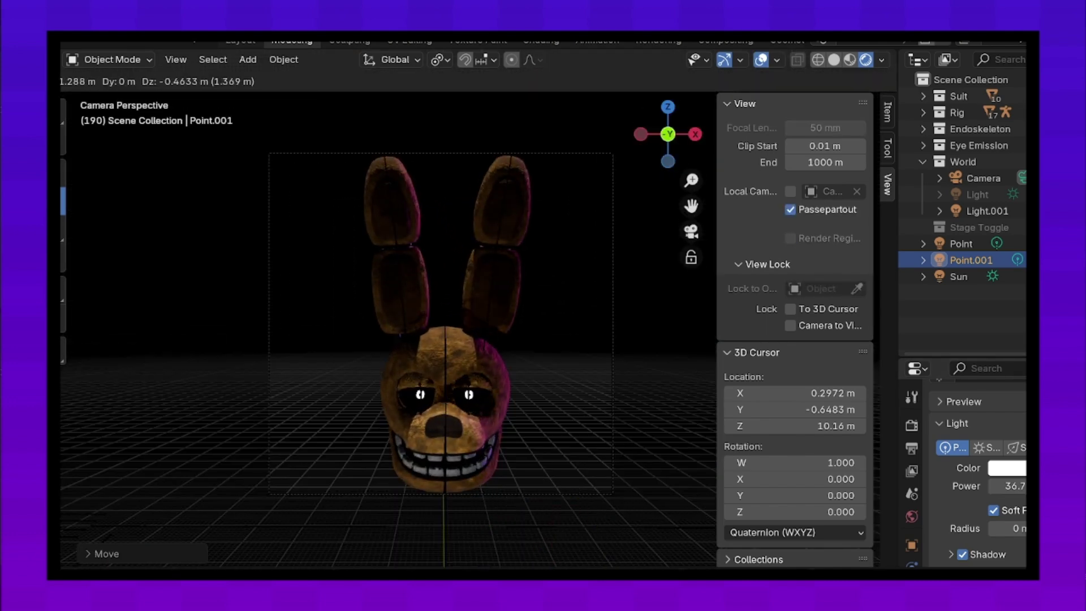
pyautogui.press('Return')
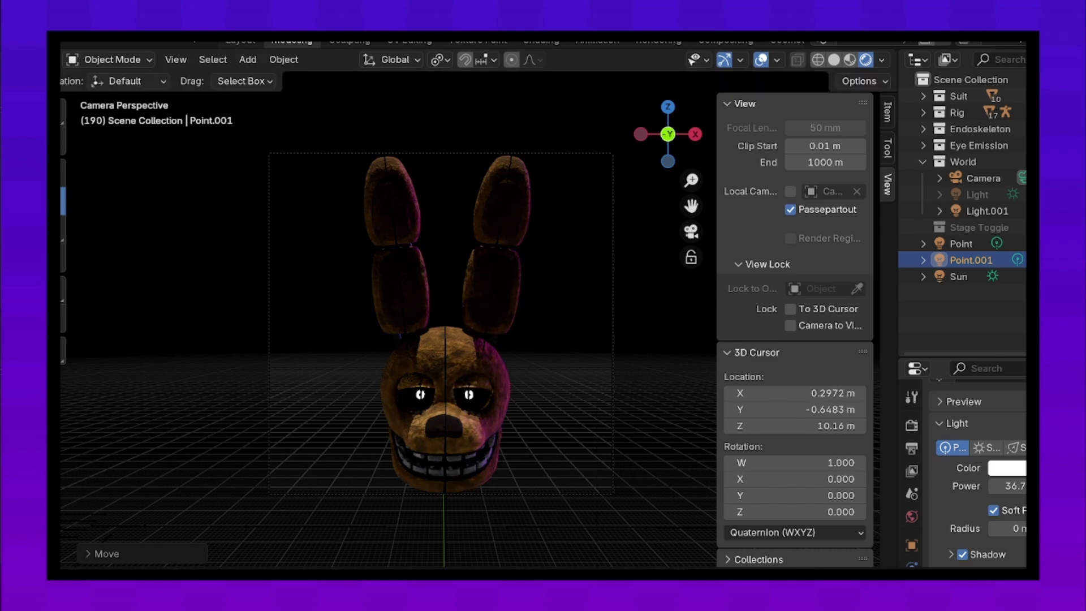
# Step: Select the purple Light.001 and nudge it to a new position
pyautogui.click(959, 276)
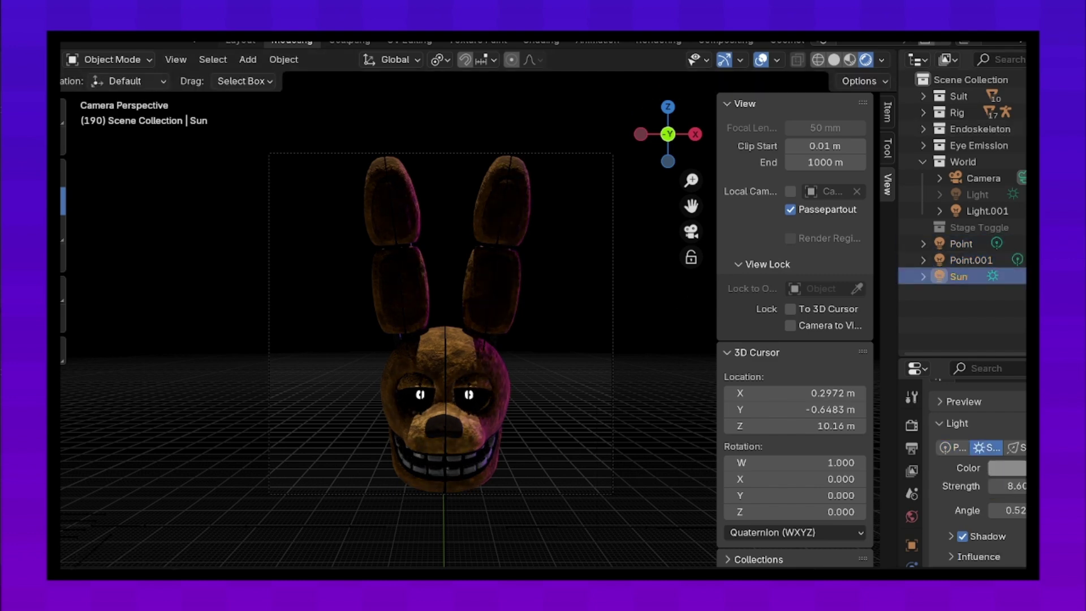
pyautogui.click(987, 211)
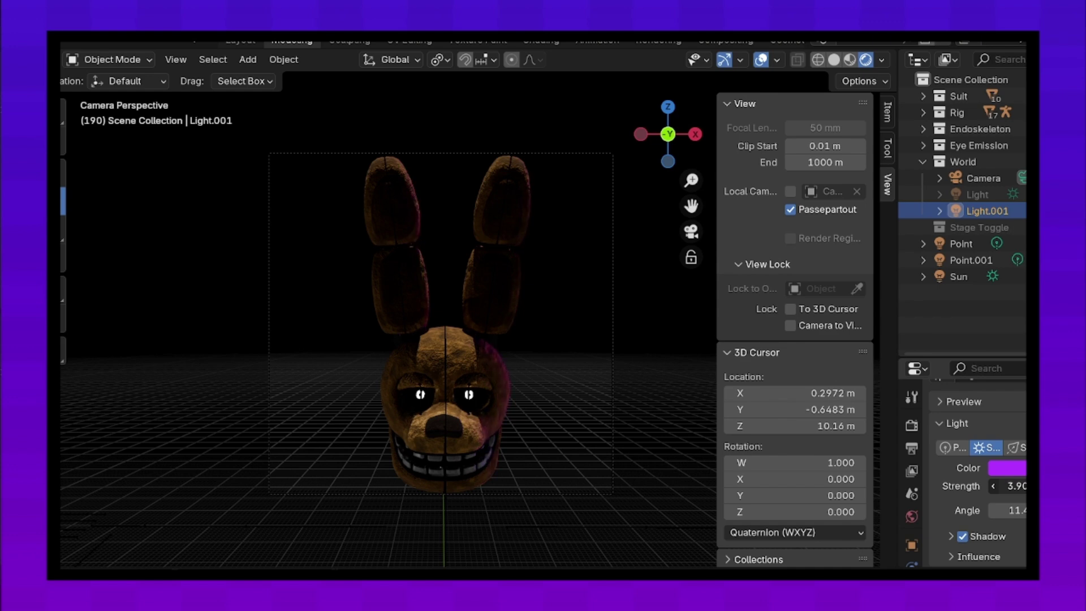
pyautogui.click(1007, 468)
pyautogui.press('g')
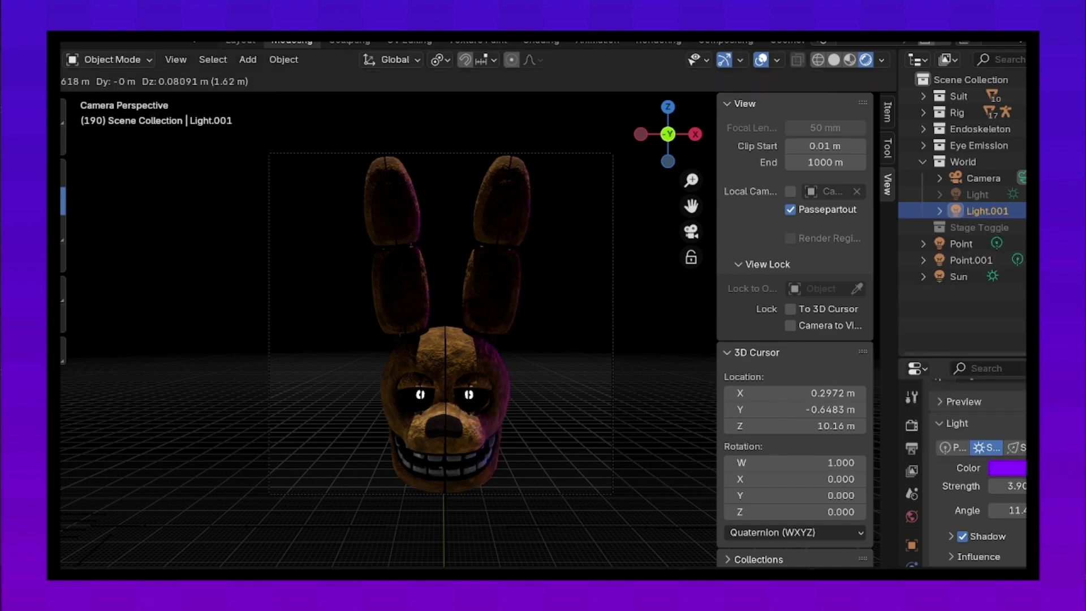
pyautogui.press('Return')
# Step: Darken Point.001's colour slightly and lower the Sun's colour value to about 0.15
pyautogui.click(971, 260)
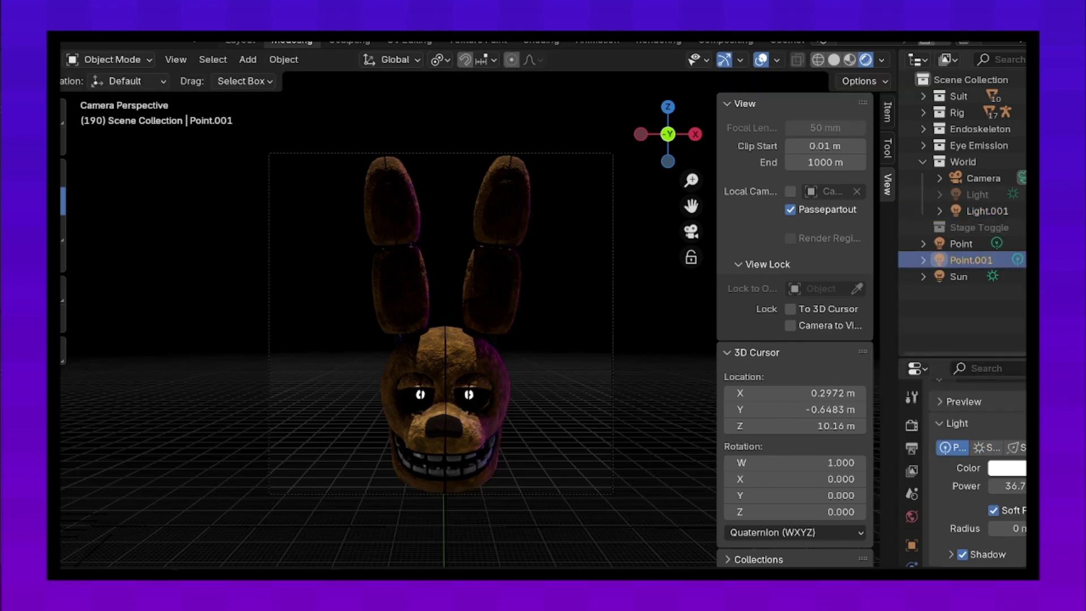
pyautogui.click(1007, 468)
pyautogui.moveTo(956, 444)
pyautogui.mouseDown()
pyautogui.moveTo(904, 444)
pyautogui.moveTo(961, 444)
pyautogui.mouseUp()
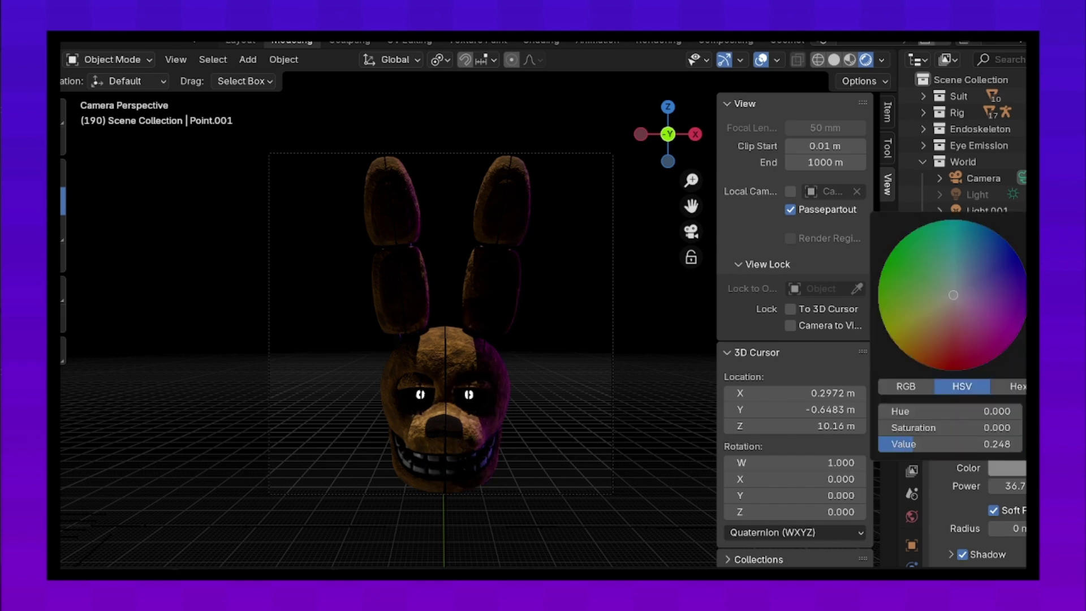
pyautogui.click(987, 210)
pyautogui.click(971, 260)
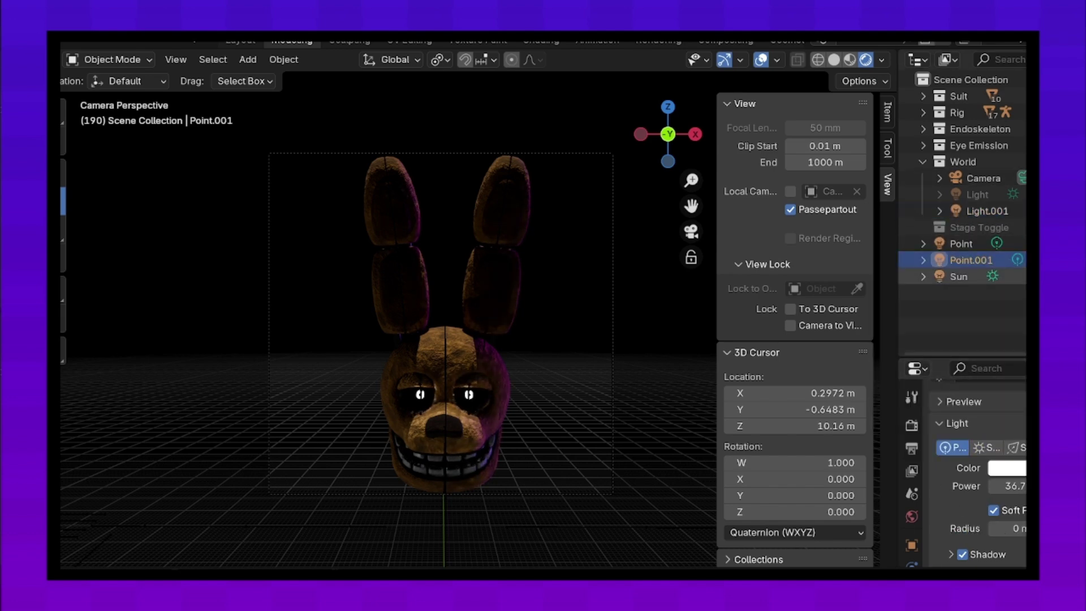
pyautogui.click(1007, 467)
pyautogui.moveTo(962, 444); pyautogui.dragTo(900, 444)
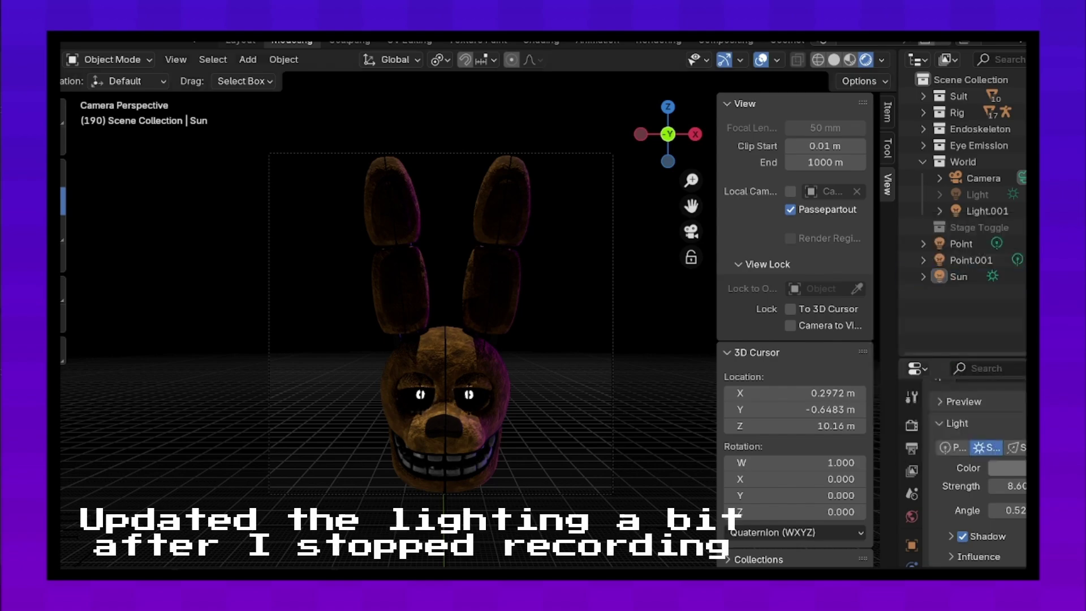
# Step: Render the final image via Render > Render Image (F12)
pyautogui.click(96, 40)
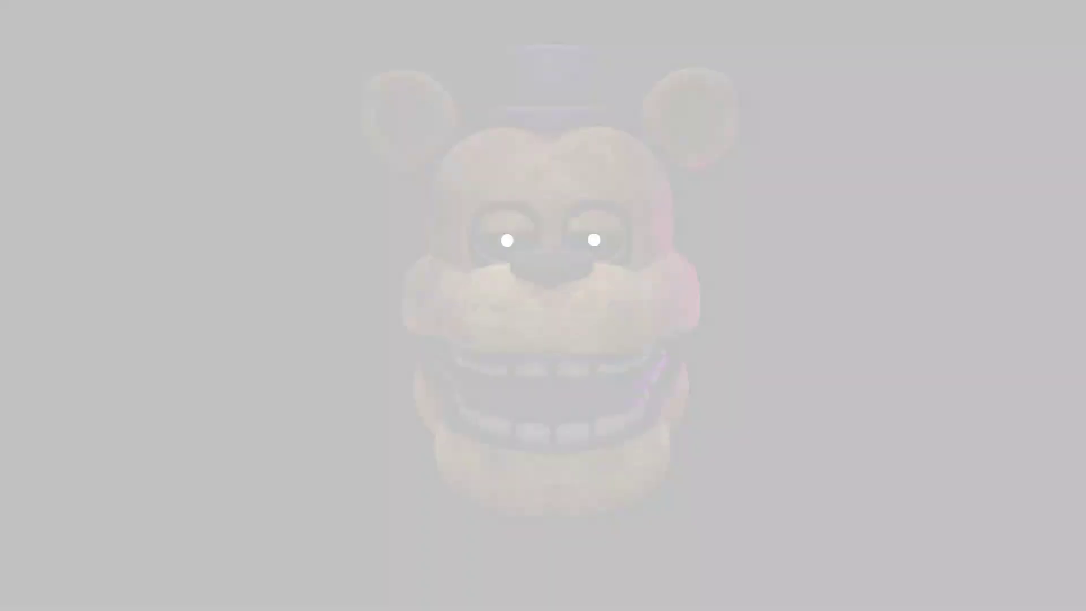